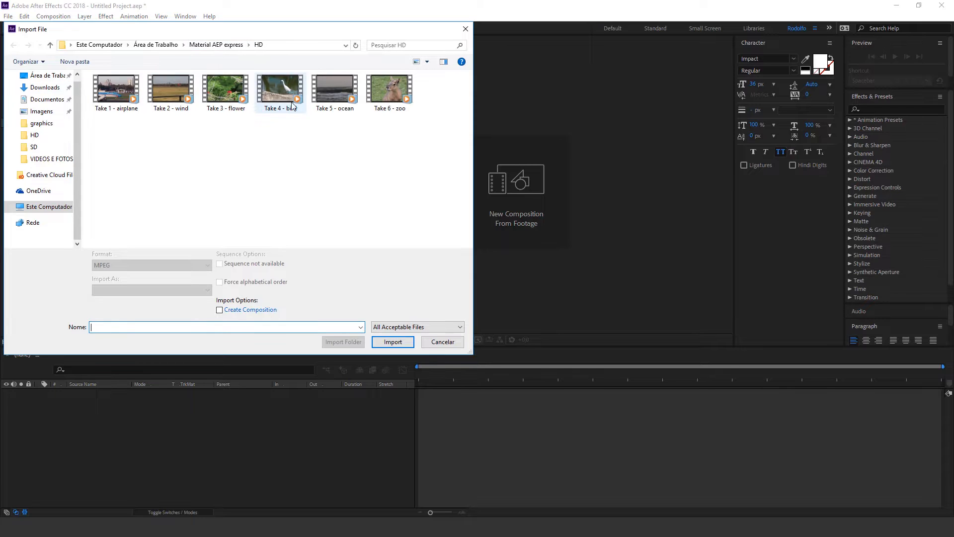
# Import the Take 5 - ocean clip from the HD folder and create a composition from it
pyautogui.click(323, 90)
pyautogui.doubleClick(323, 90)
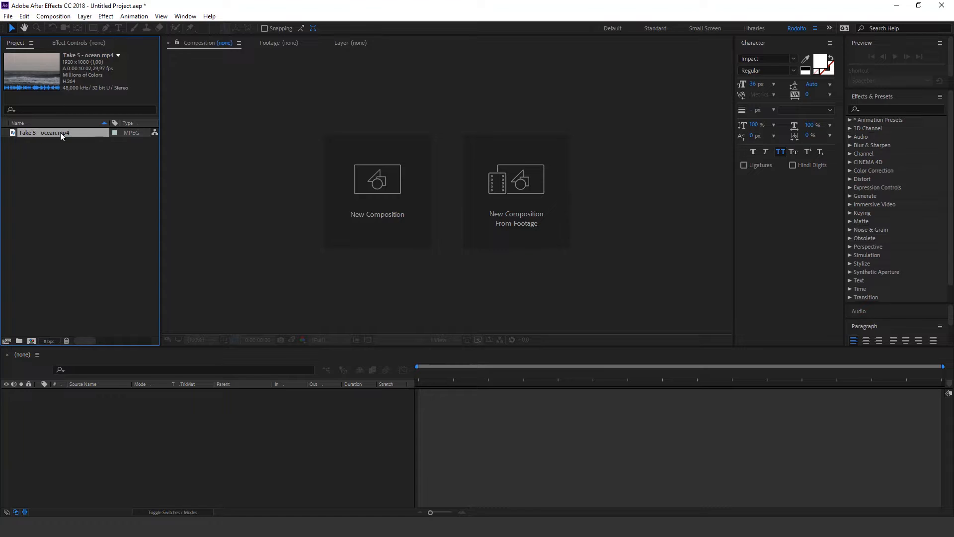
pyautogui.moveTo(60, 132); pyautogui.dragTo(30, 340)
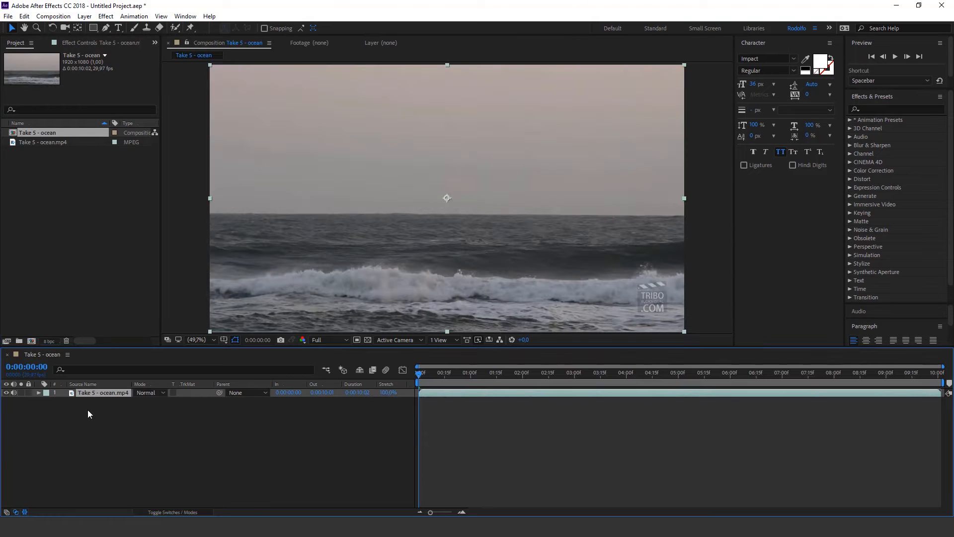
# Delete the ocean clip layer from the composition and remove Take 5 - ocean.mp4 from the project
pyautogui.press('Delete')
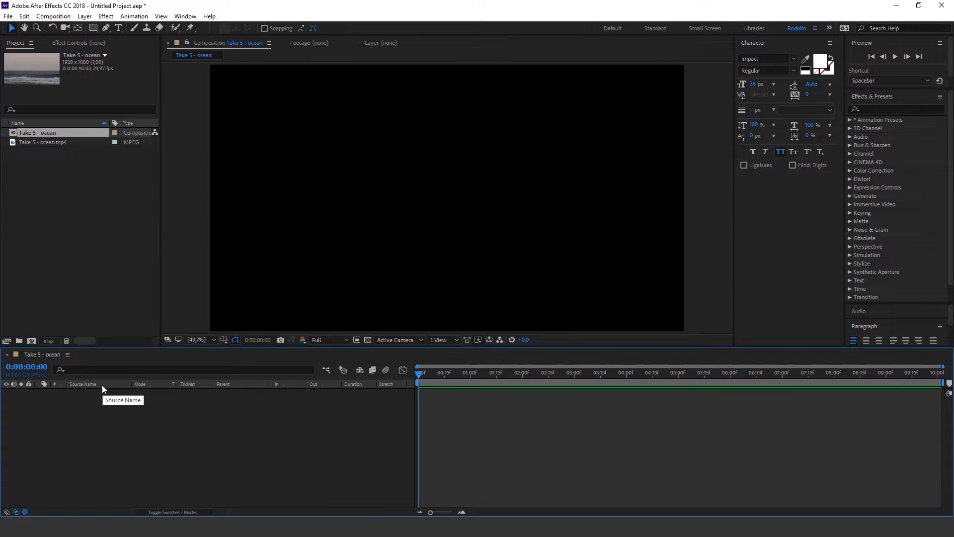
pyautogui.click(100, 171)
pyautogui.click(53, 144)
pyautogui.press('Delete')
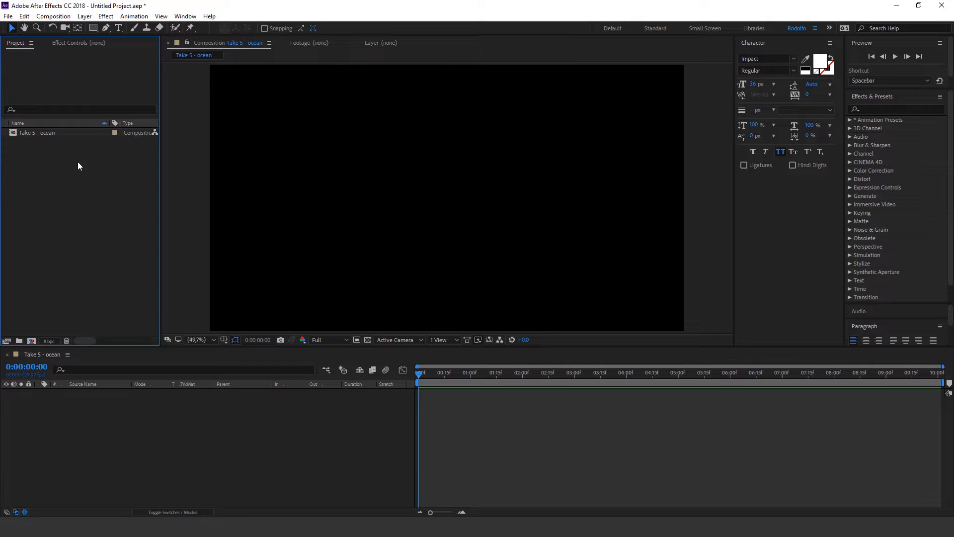
# Rename the Take 5 - ocean composition as timeline
pyautogui.click(38, 134)
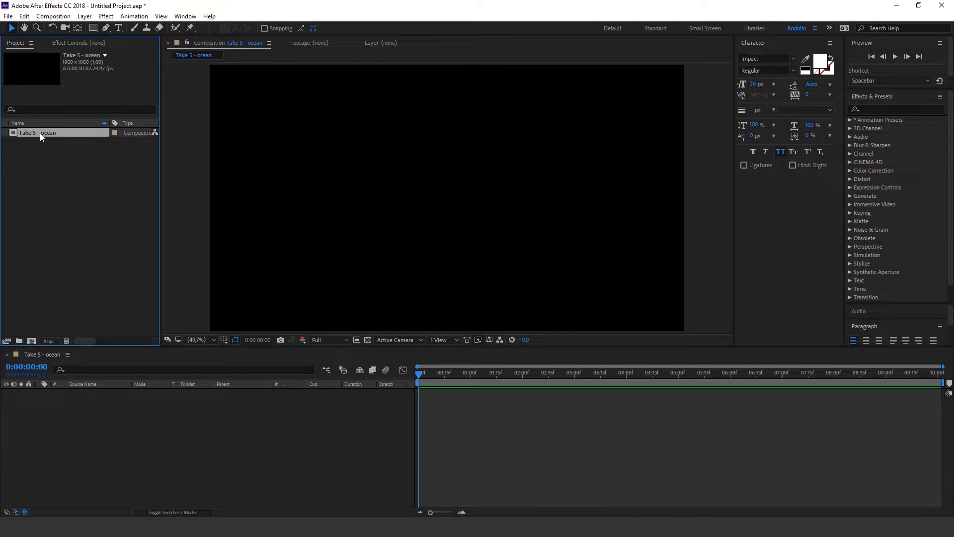
pyautogui.press('Return')
pyautogui.write('ti')
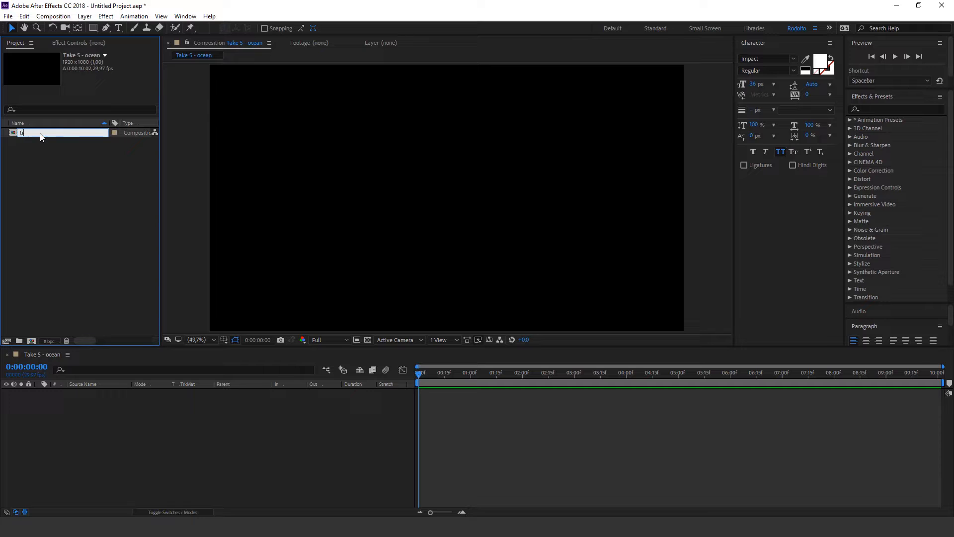
pyautogui.write('meline')
pyautogui.press('Return')
pyautogui.click(70, 222)
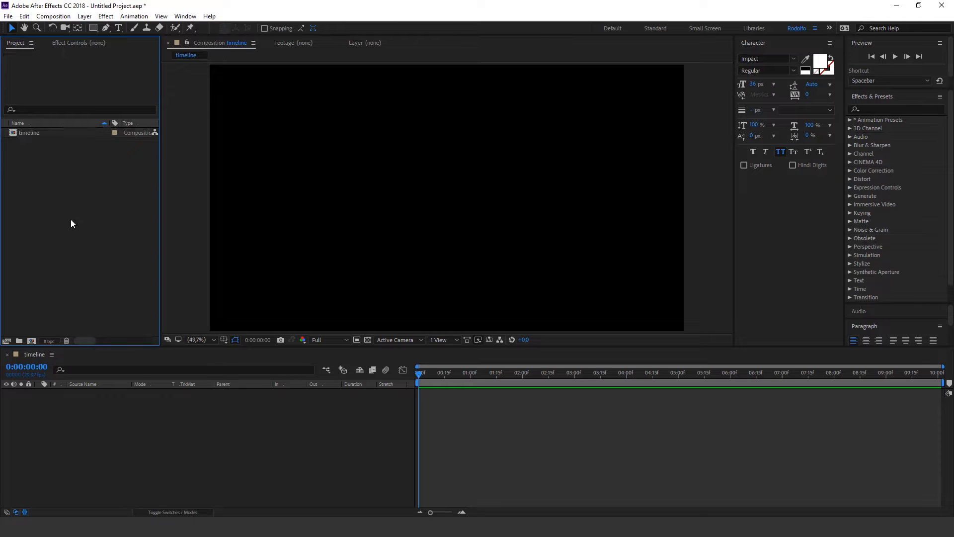
pyautogui.click(31, 341)
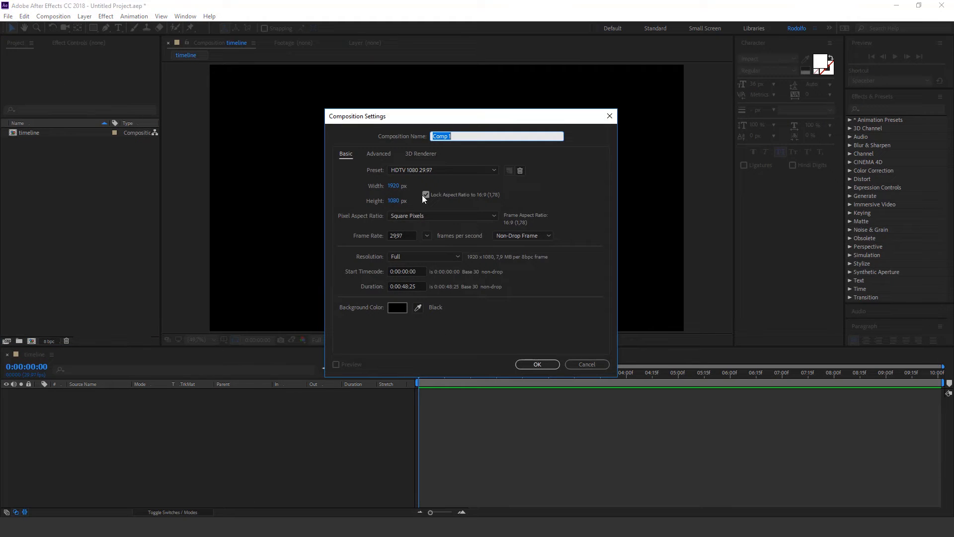
pyautogui.click(426, 171)
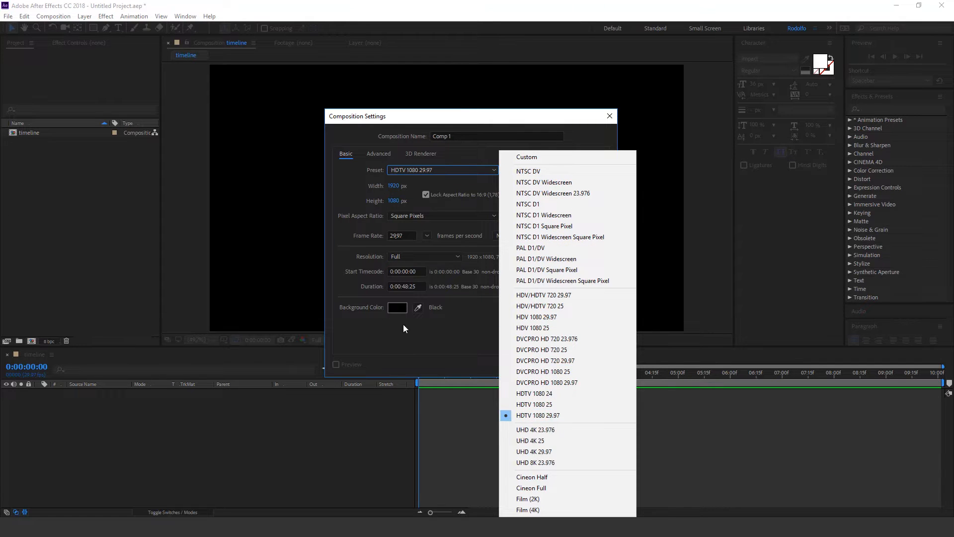
pyautogui.click(538, 415)
pyautogui.click(598, 366)
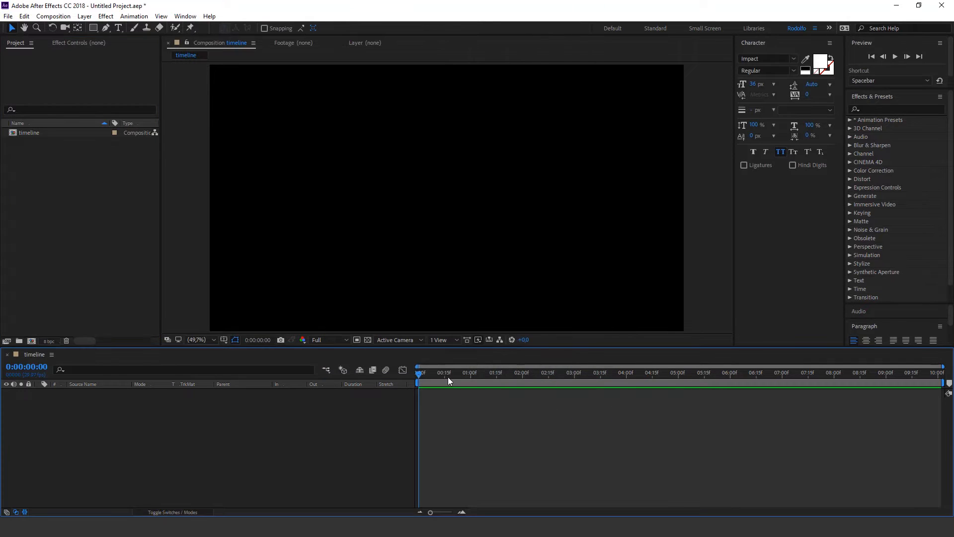
pyautogui.moveTo(448, 376); pyautogui.dragTo(418, 375)
# Import all the files from the graphics folder of Material AEP express as footage
pyautogui.click(48, 156)
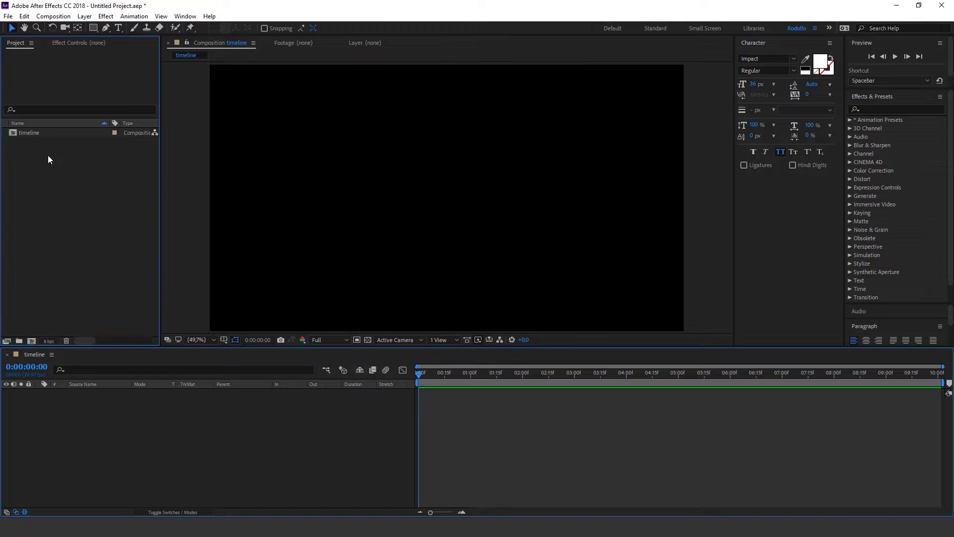
pyautogui.doubleClick(82, 183)
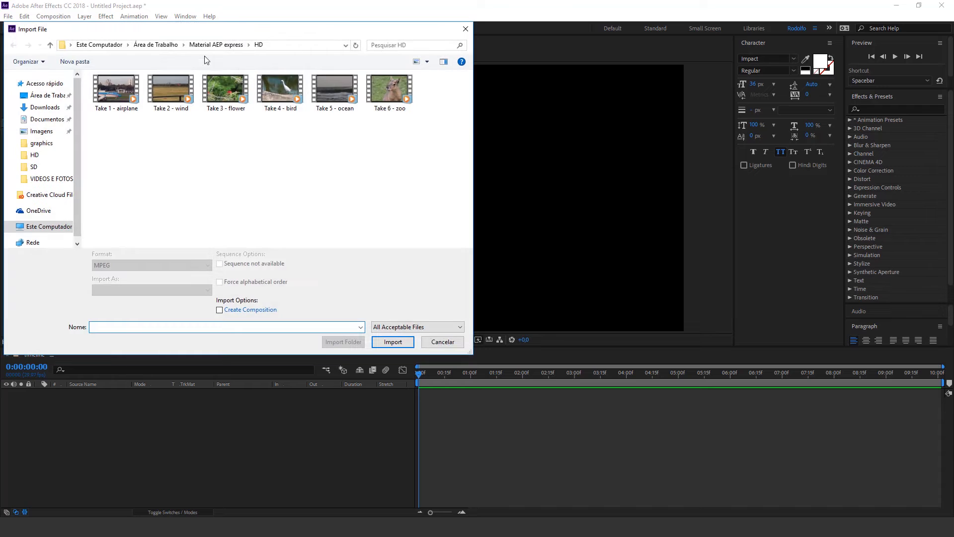
pyautogui.click(215, 45)
pyautogui.doubleClick(116, 102)
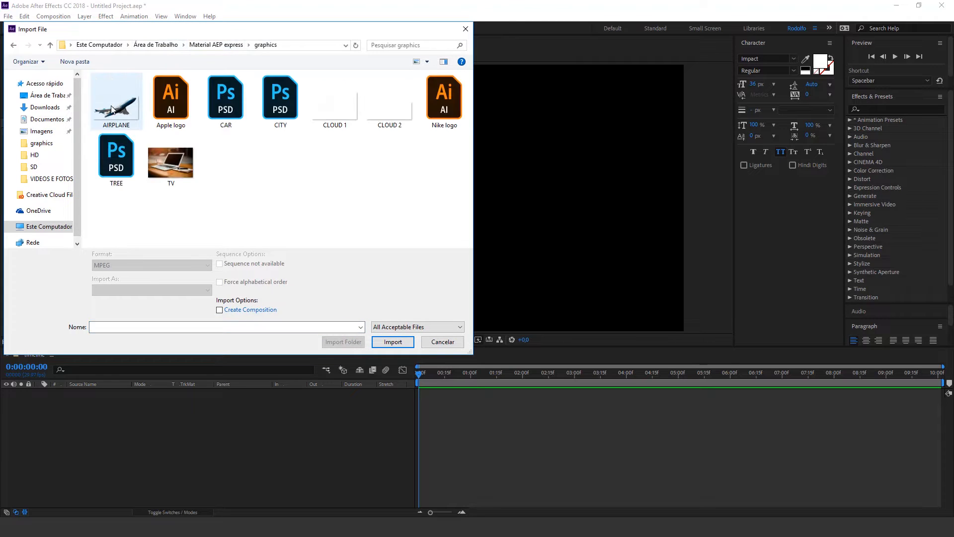
pyautogui.moveTo(117, 215); pyautogui.dragTo(470, 66)
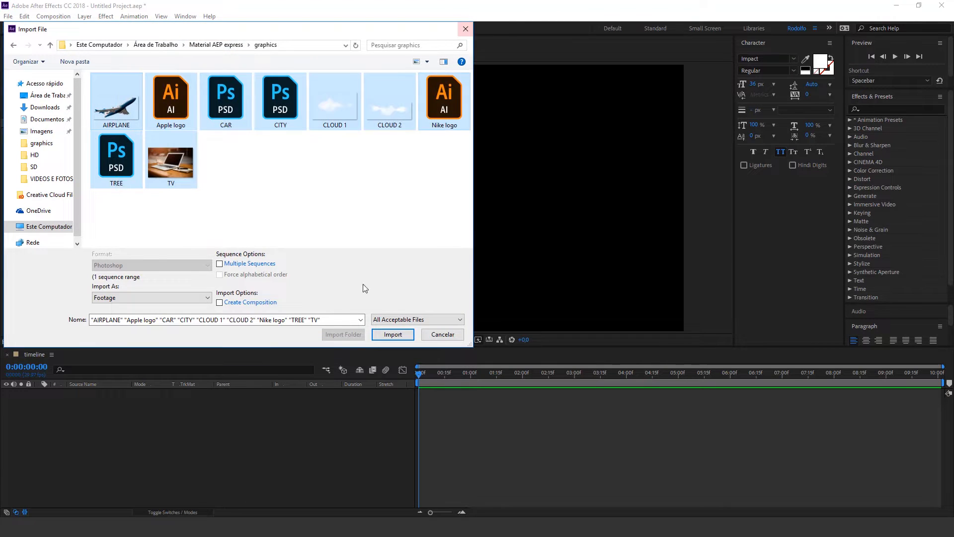
pyautogui.click(393, 334)
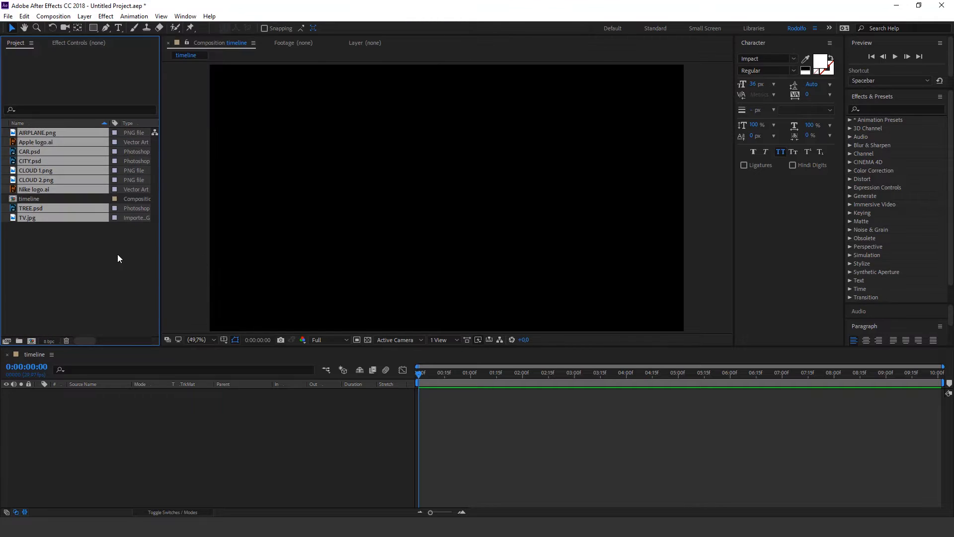
pyautogui.click(118, 255)
# Import CAR.psd from the graphics folder as Composition - Retain Layer Sizes with editable layer styles
pyautogui.click(32, 142)
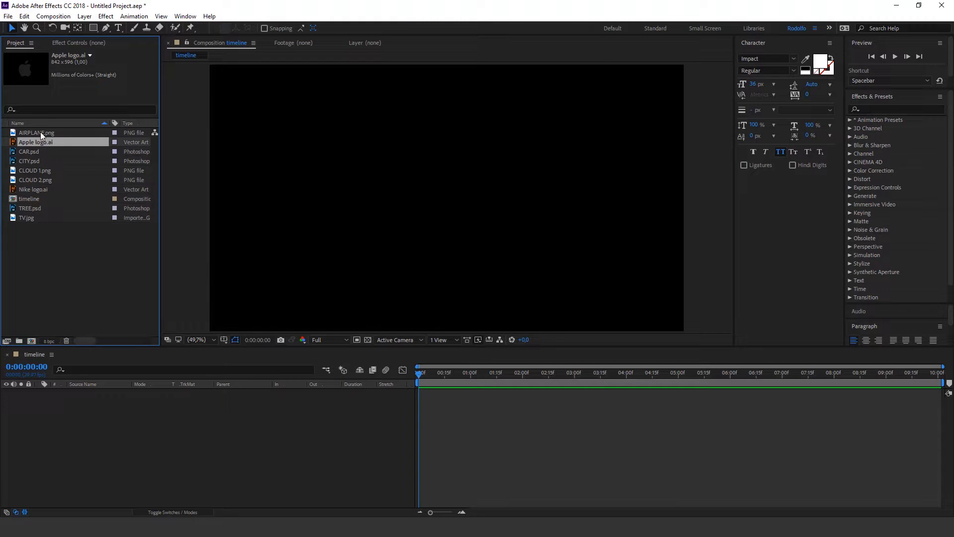
pyautogui.click(35, 152)
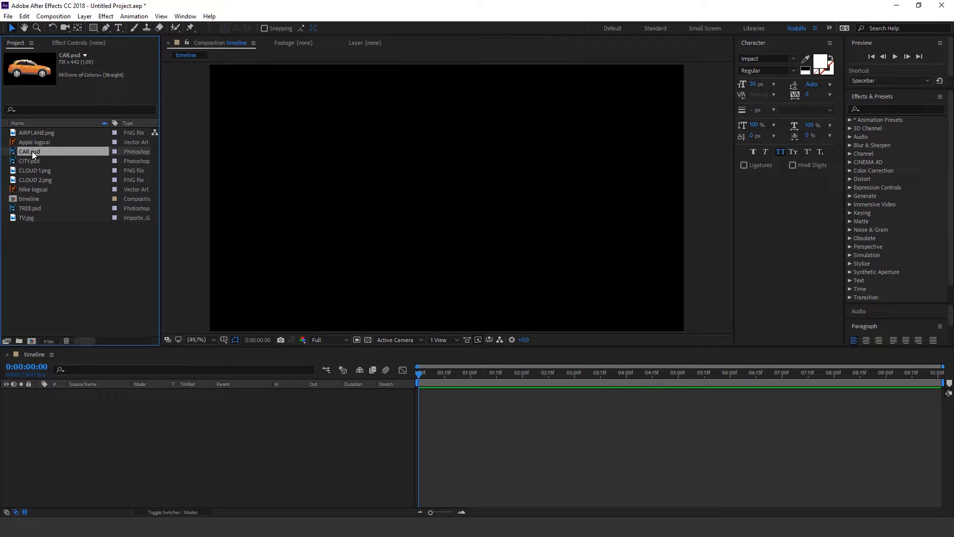
pyautogui.click(55, 255)
pyautogui.doubleClick(55, 255)
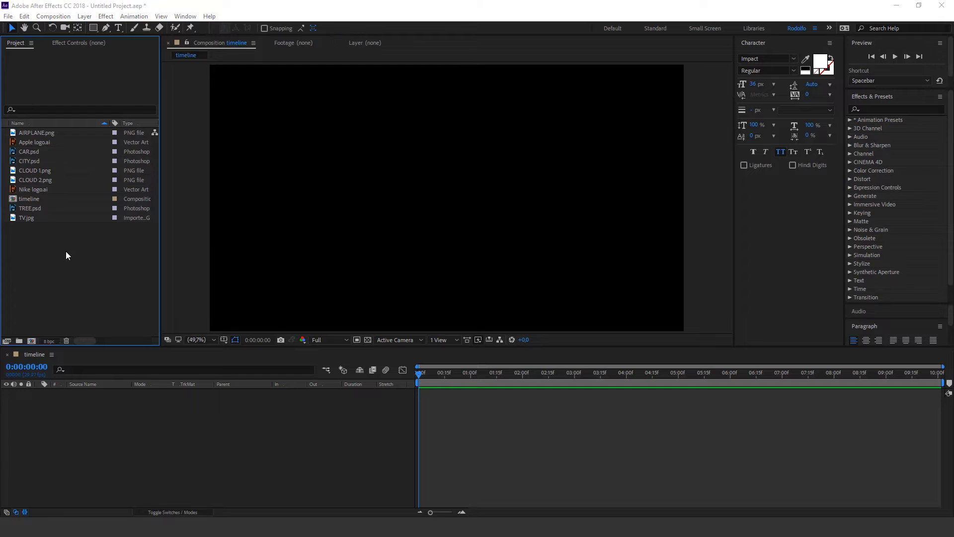
pyautogui.click(219, 92)
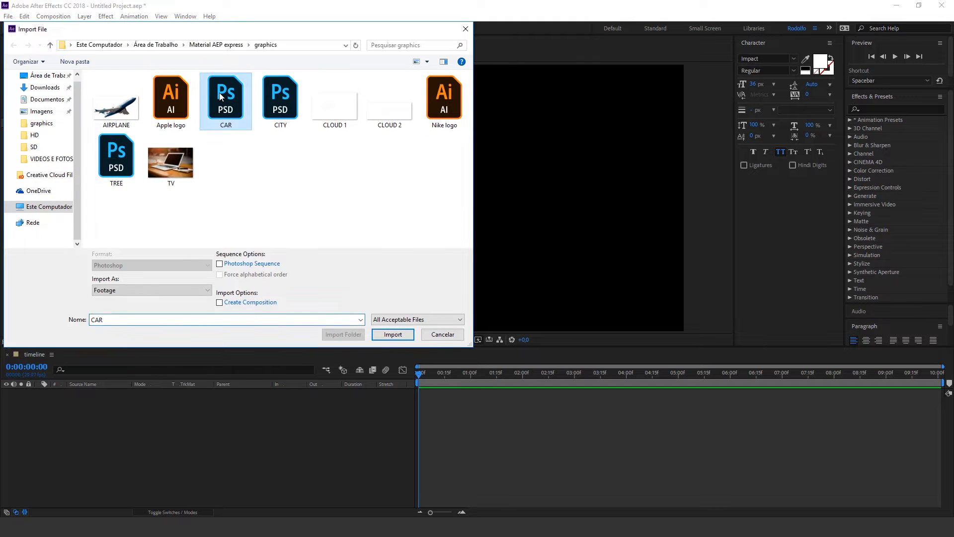
pyautogui.click(125, 291)
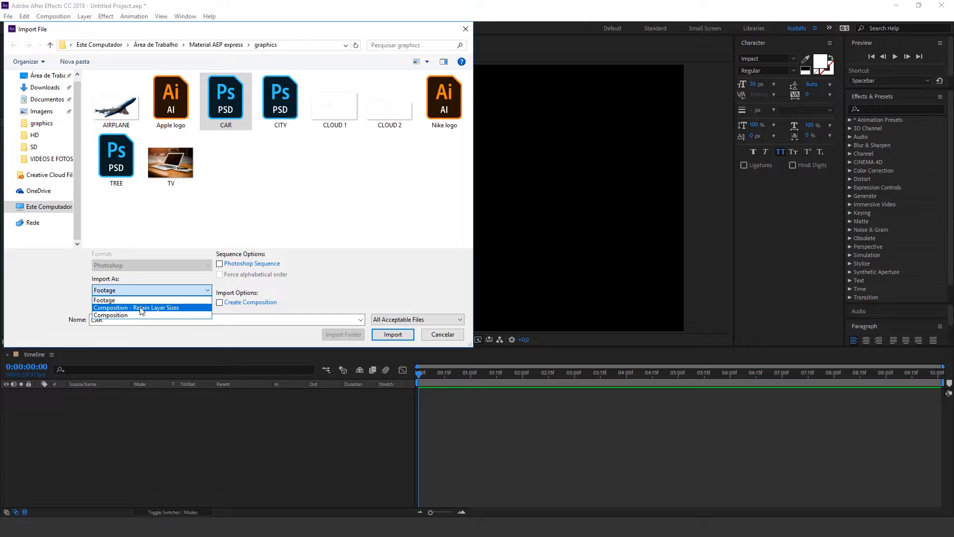
pyautogui.click(164, 307)
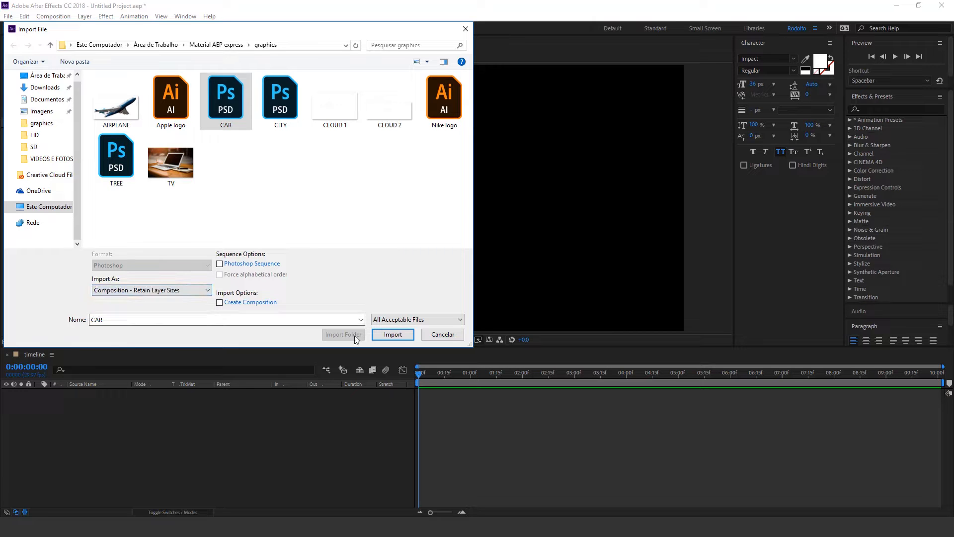
pyautogui.click(393, 335)
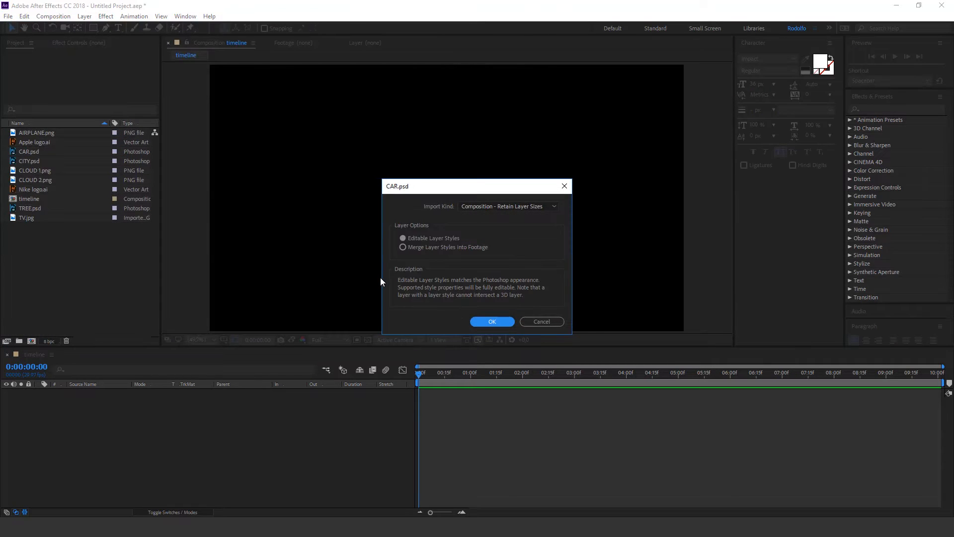
pyautogui.click(492, 322)
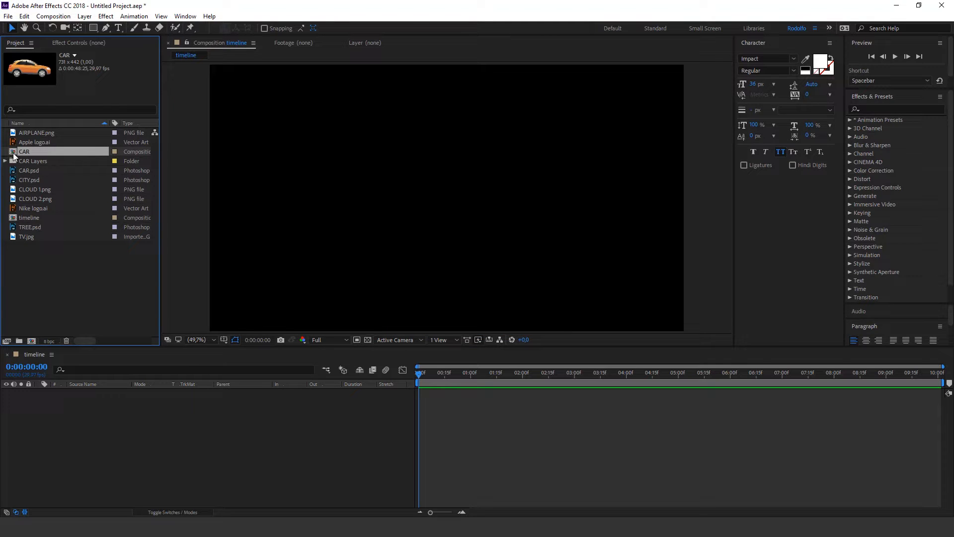
# Open the CAR composition and check its separate R2 and R1 wheel layers
pyautogui.doubleClick(13, 155)
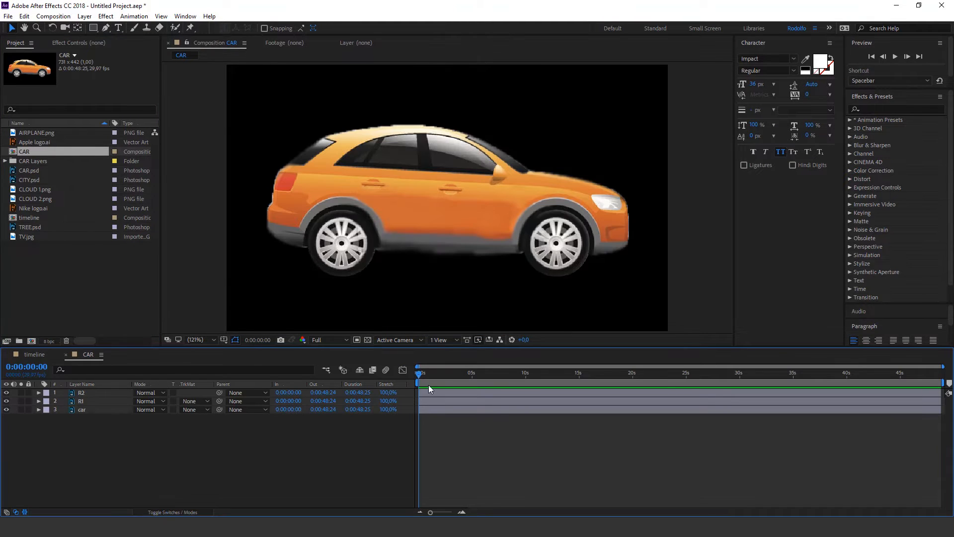
pyautogui.moveTo(429, 388); pyautogui.dragTo(520, 373)
pyautogui.click(94, 394)
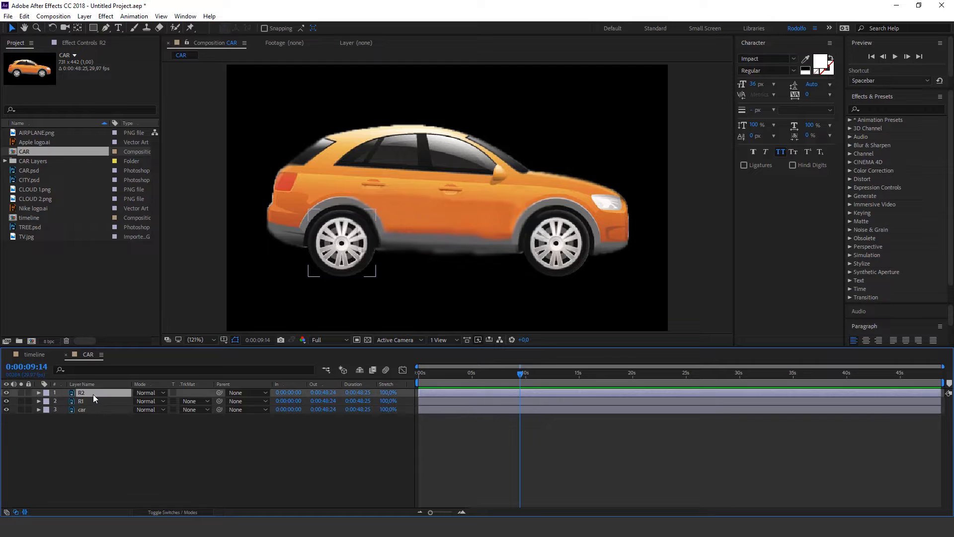
pyautogui.click(93, 400)
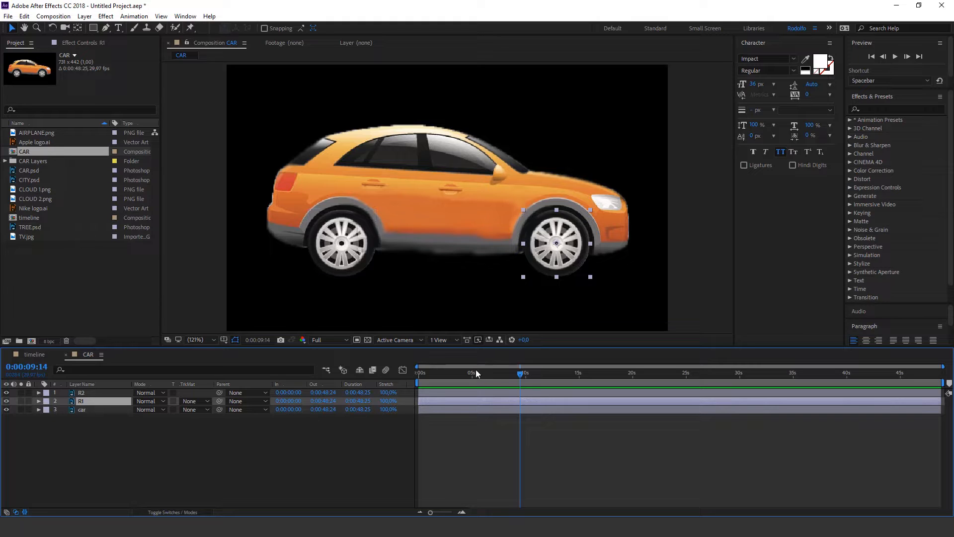
pyautogui.moveTo(509, 371); pyautogui.dragTo(348, 387)
pyautogui.moveTo(119, 441); pyautogui.dragTo(55, 379)
pyautogui.click(120, 446)
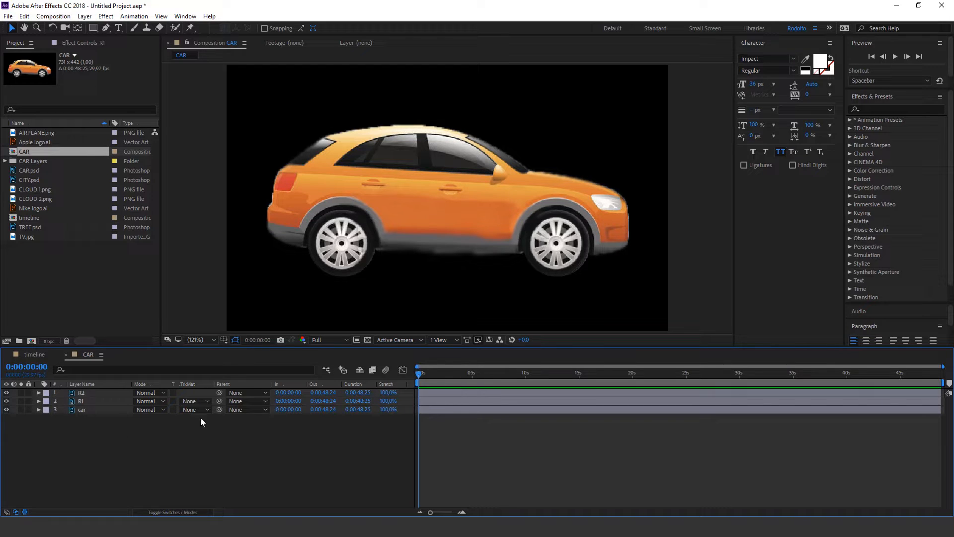
# Reveal the rotation of front wheel layer R1 and add a rotation keyframe of 0x+0,0° at 0:00:00:00
pyautogui.click(87, 403)
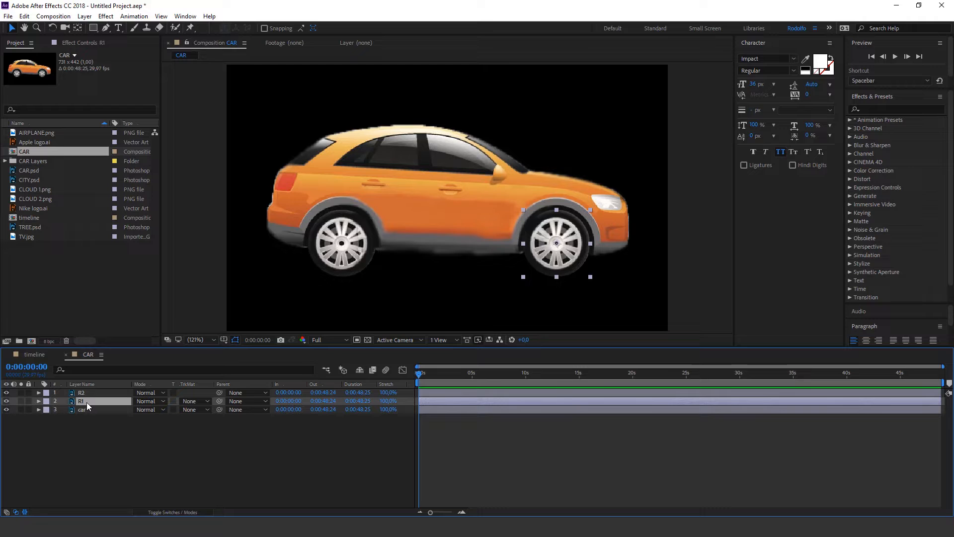
pyautogui.press('r')
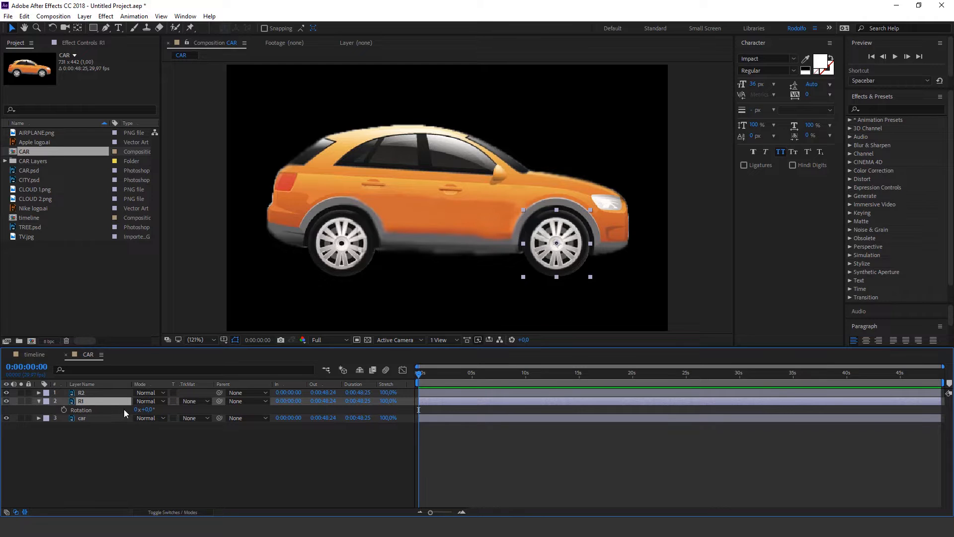
pyautogui.moveTo(144, 409); pyautogui.dragTo(147, 416)
pyautogui.hotkey('ctrl', 'z')
pyautogui.click(64, 409)
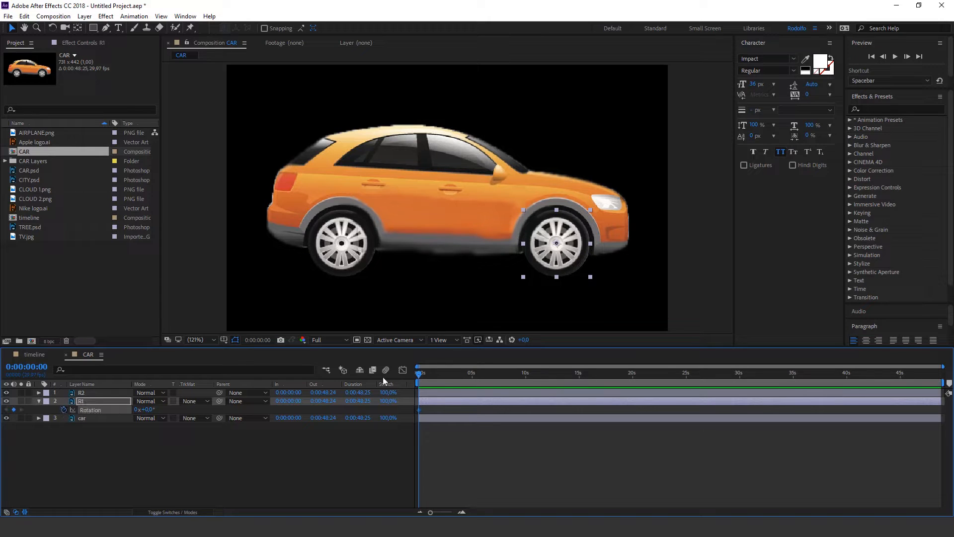
# End the work area at 0:00:07:13 and trim the CAR composition to it
pyautogui.moveTo(443, 376); pyautogui.dragTo(499, 380)
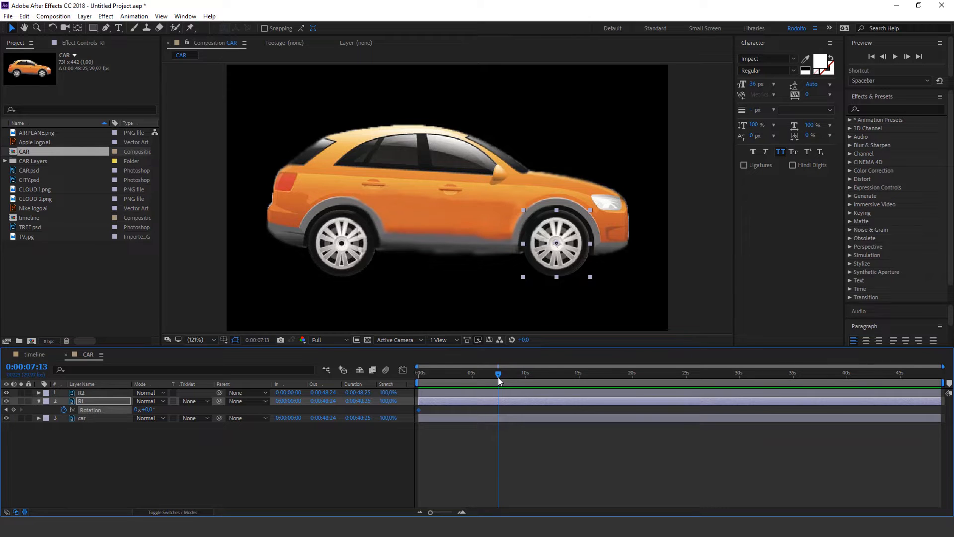
pyautogui.press('n')
pyautogui.rightClick(483, 380)
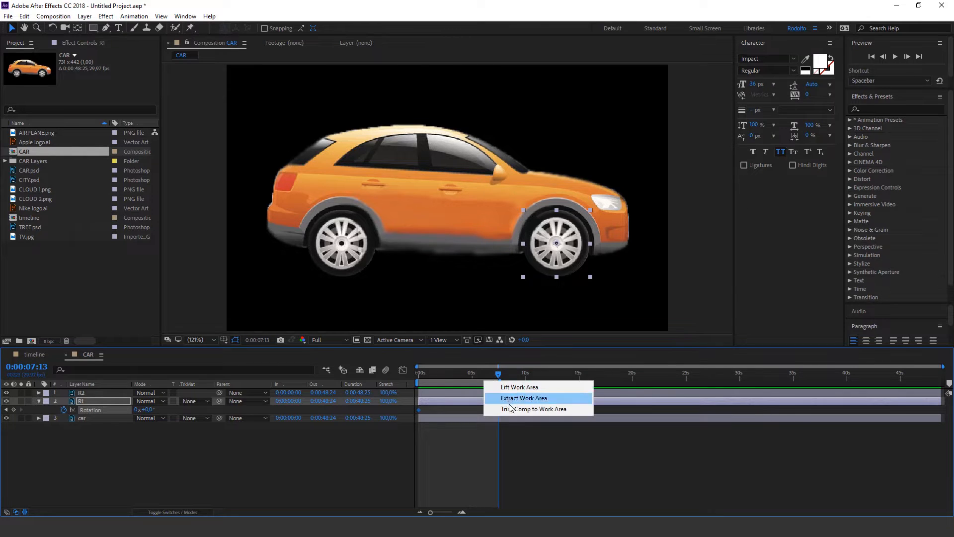
pyautogui.click(527, 406)
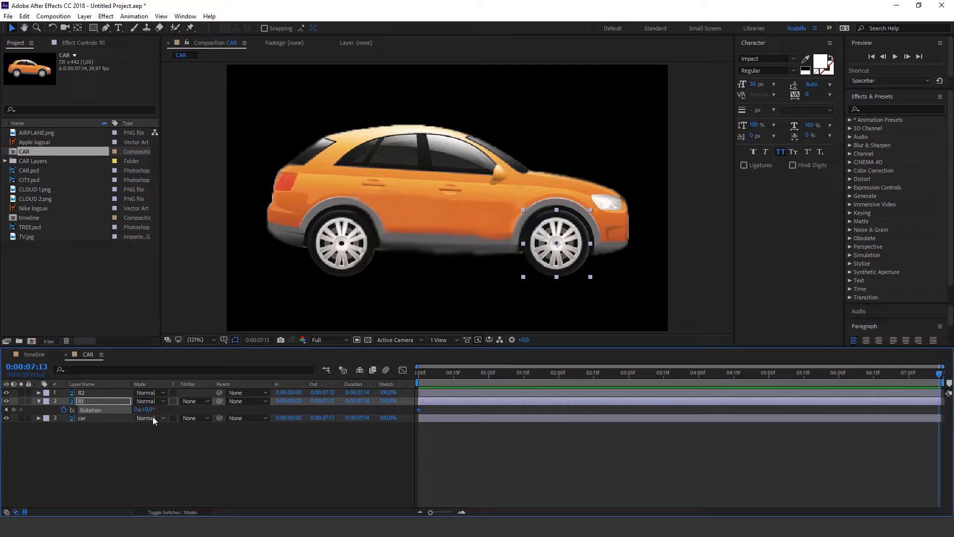
# Set R1's rotation to 4 full revolutions at 0:00:07:13 and preview the animation from the start
pyautogui.moveTo(136, 410); pyautogui.dragTo(144, 409)
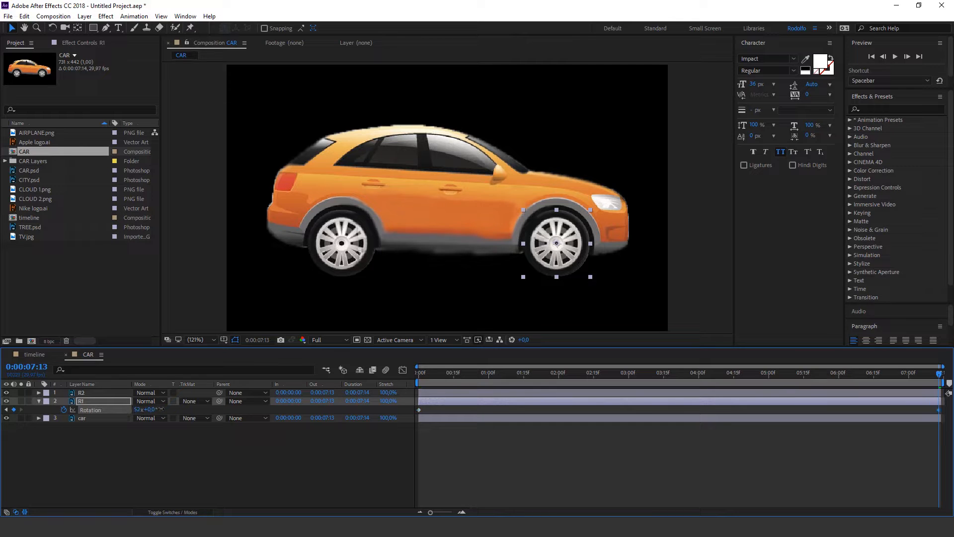
pyautogui.click(136, 410)
pyautogui.write('4')
pyautogui.press('Return')
pyautogui.click(435, 377)
pyautogui.press('space')
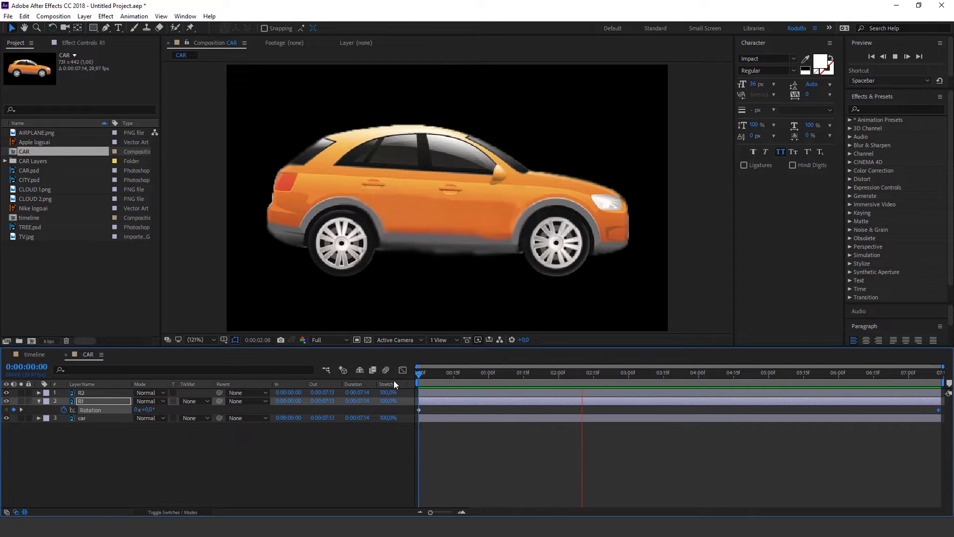
# Set R1's rotation to 6 full revolutions at 0:00:07:13 and preview the faster spin from the start
pyautogui.press('space')
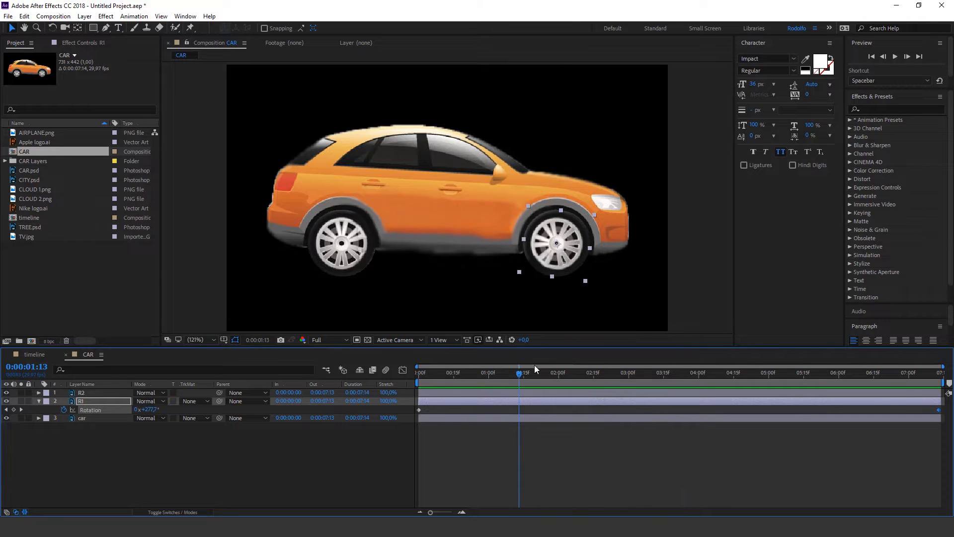
pyautogui.moveTo(520, 373); pyautogui.dragTo(312, 395)
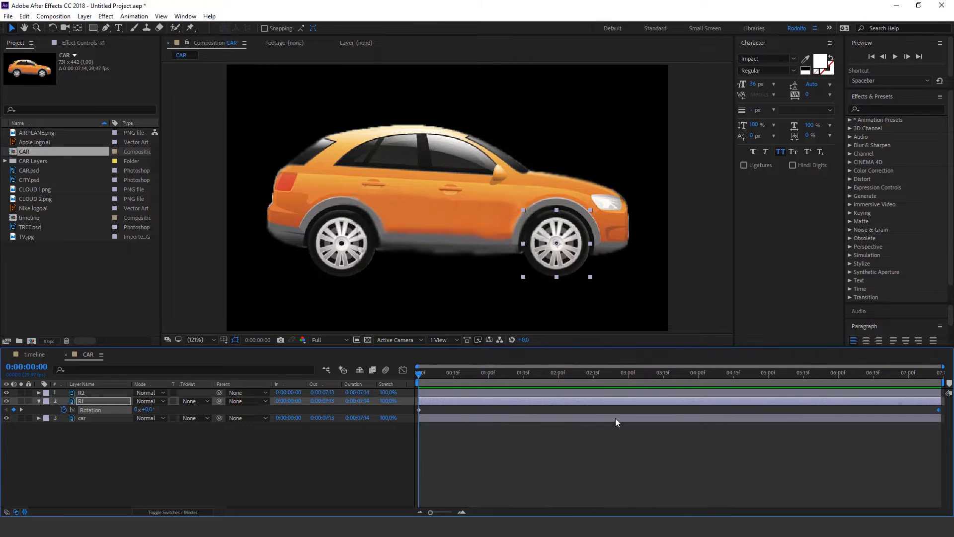
pyautogui.press('End')
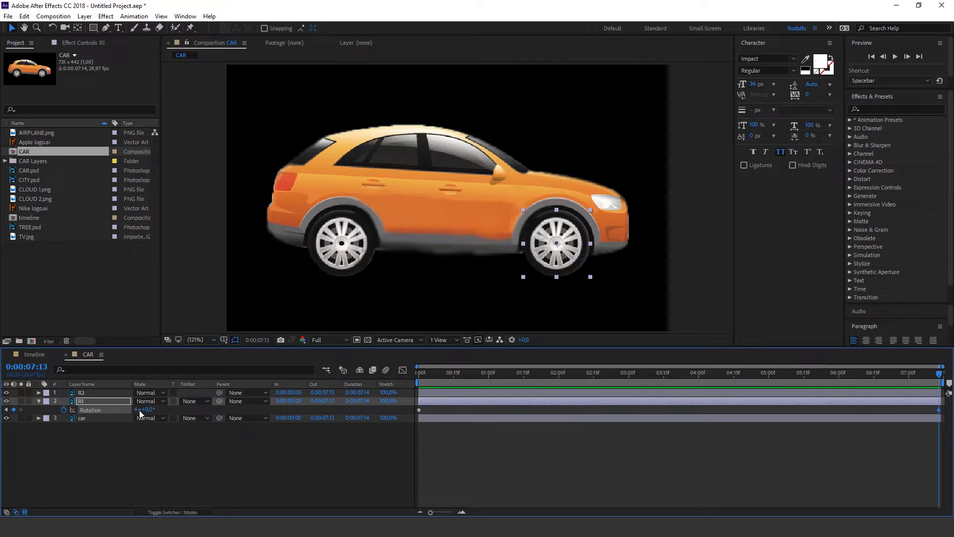
pyautogui.click(138, 409)
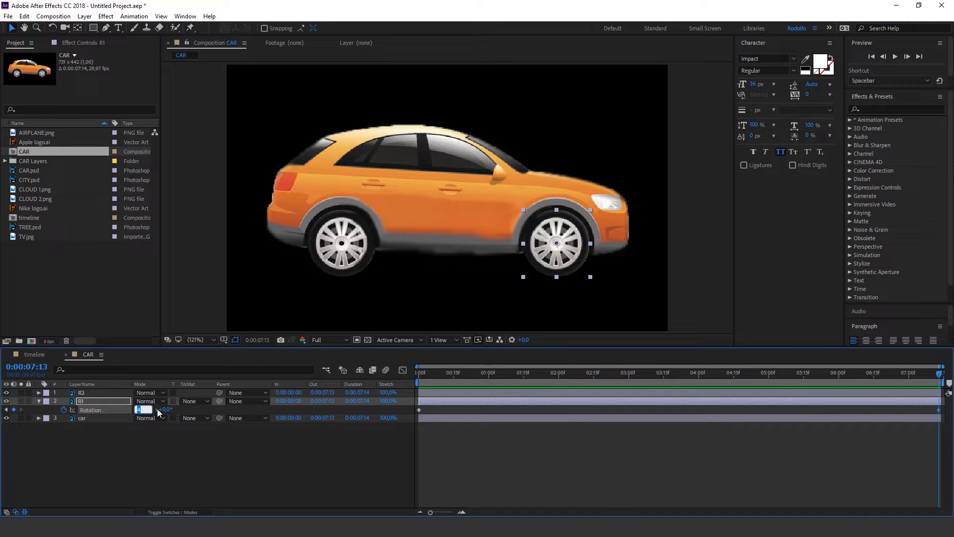
pyautogui.write('6')
pyautogui.press('Return')
pyautogui.press('Home')
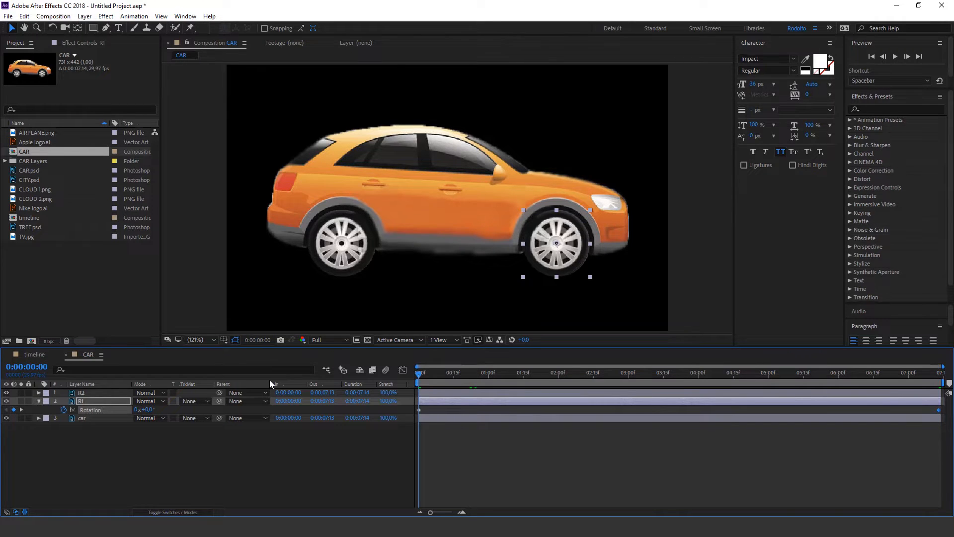
pyautogui.press('space')
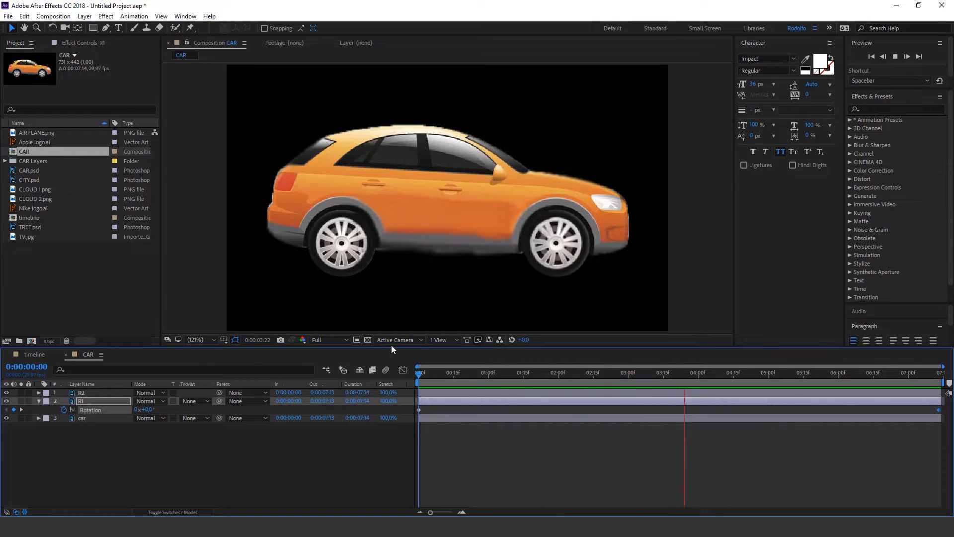
pyautogui.moveTo(433, 377); pyautogui.dragTo(953, 373)
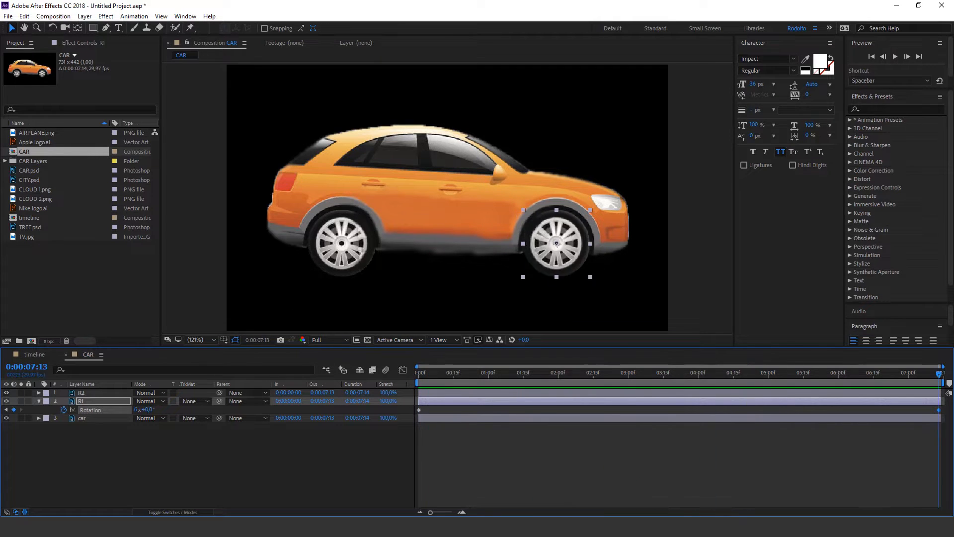
# Reveal the rotation of rear wheel layer R2 and add a rotation keyframe of 0x+0,0° at 0:00:00:00
pyautogui.press('Home')
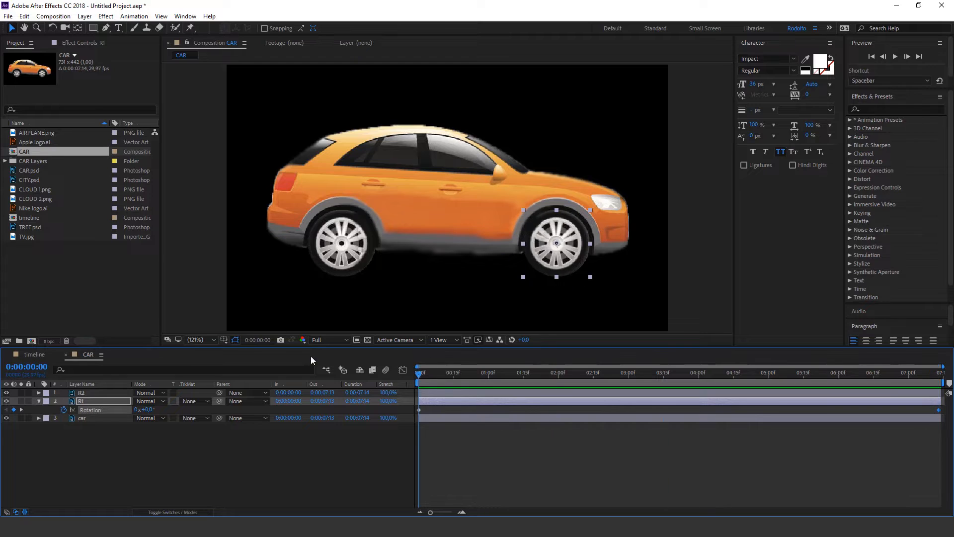
pyautogui.click(90, 392)
pyautogui.press('r')
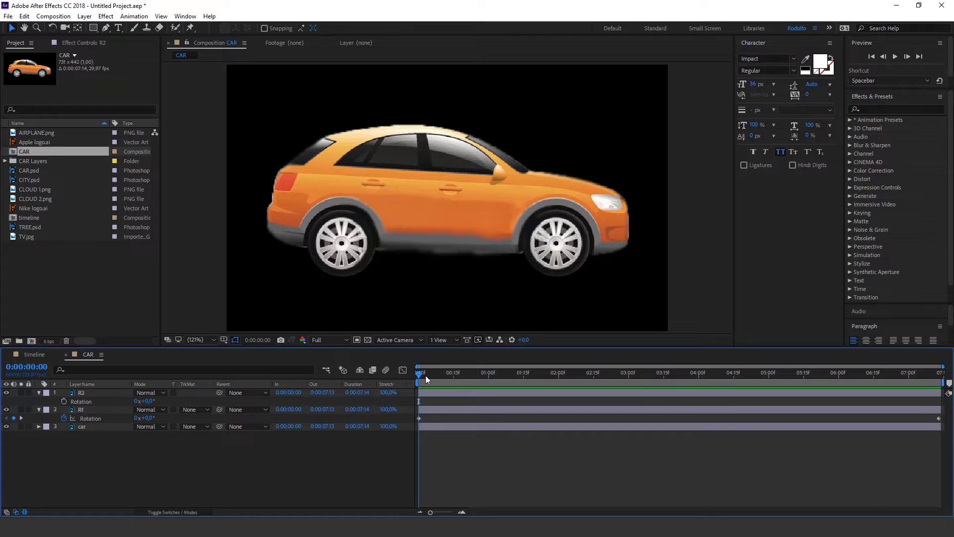
pyautogui.click(63, 401)
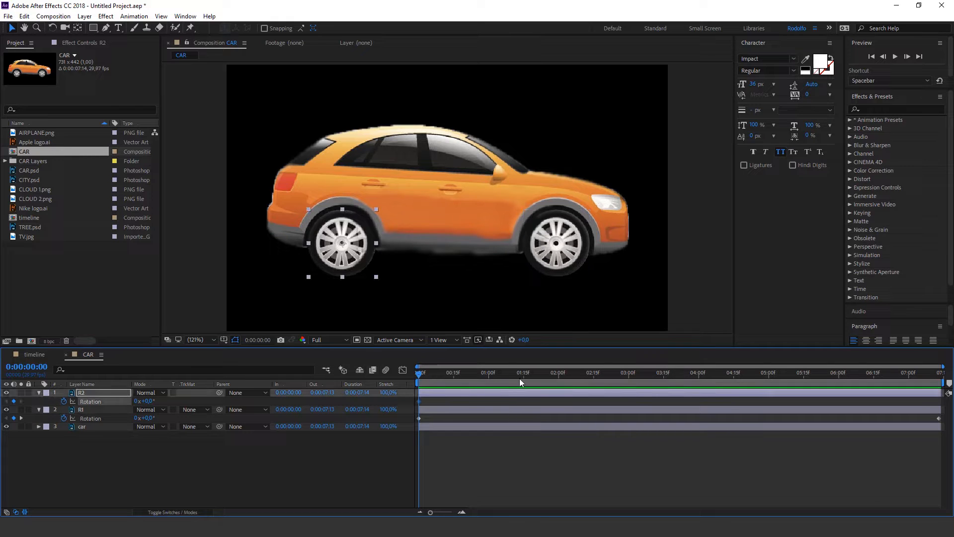
# Set R2's rotation to 6 full revolutions at 0:00:07:13 and preview both wheels spinning
pyautogui.moveTo(523, 373); pyautogui.dragTo(952, 374)
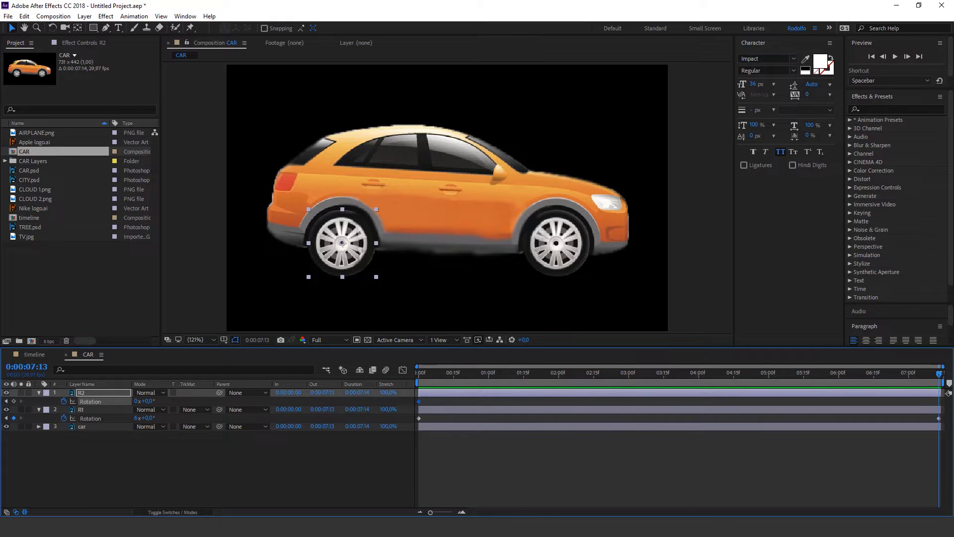
pyautogui.click(134, 403)
pyautogui.click(136, 401)
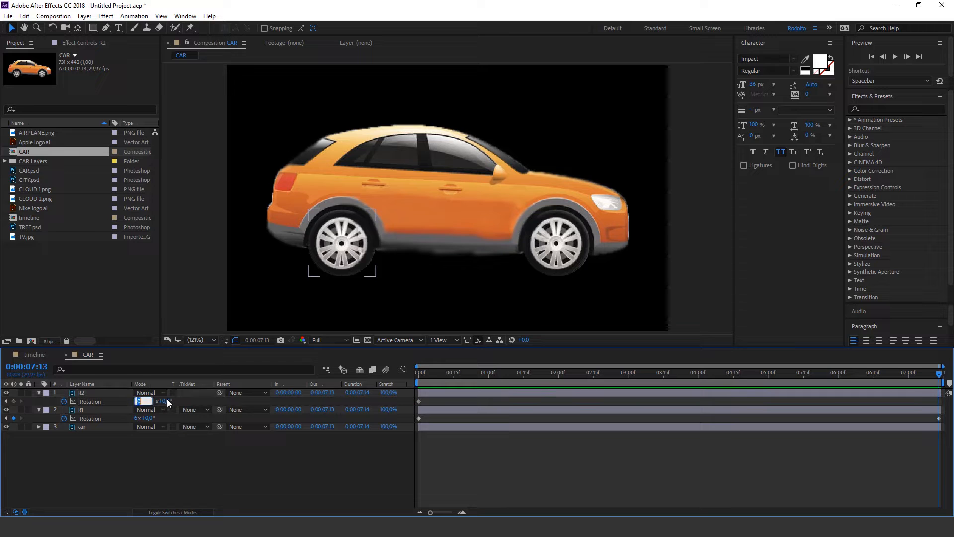
pyautogui.write('6')
pyautogui.press('Return')
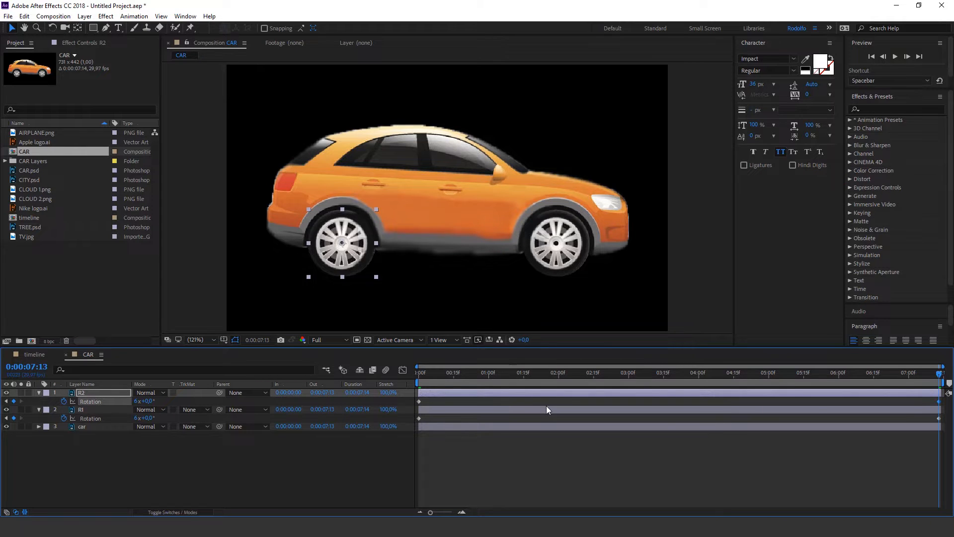
pyautogui.press('space')
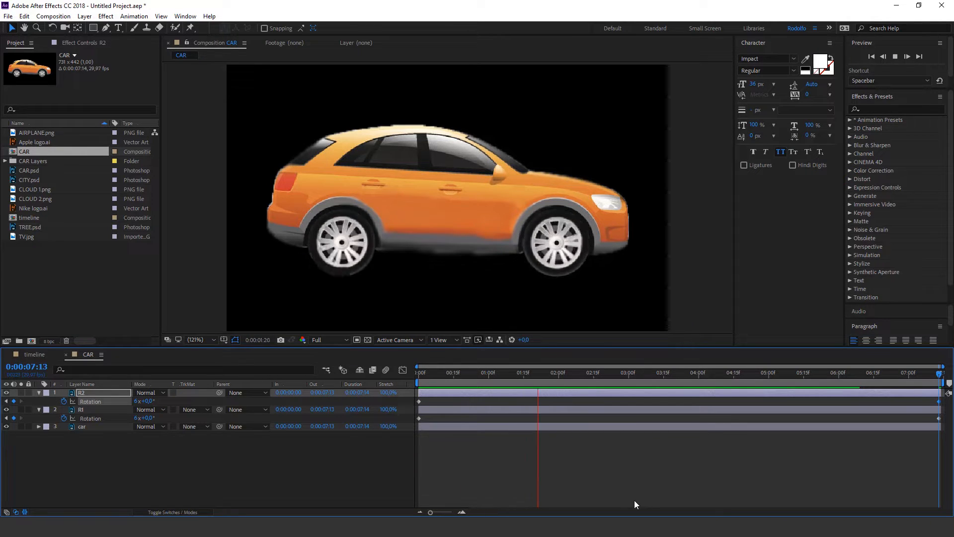
pyautogui.moveTo(519, 380); pyautogui.dragTo(461, 381)
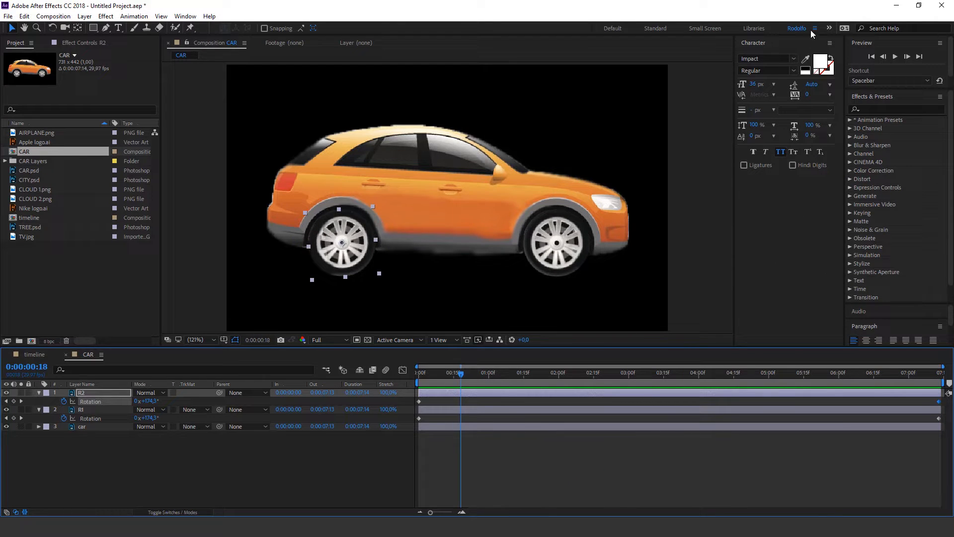
# Close the Character panel and collapse the properties of the R2 and R1 layers
pyautogui.click(829, 43)
pyautogui.click(769, 43)
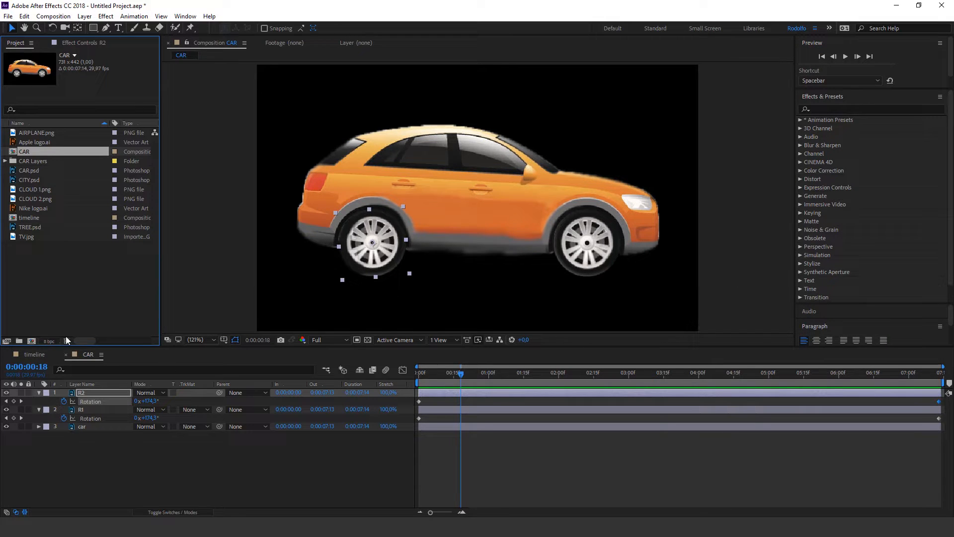
pyautogui.click(98, 397)
pyautogui.click(39, 393)
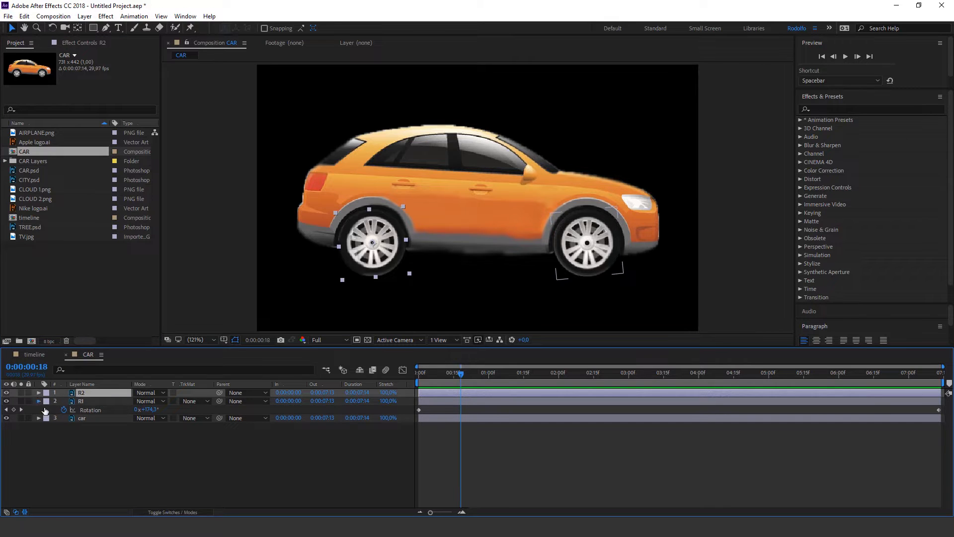
pyautogui.click(39, 401)
pyautogui.keyDown('shift'); pyautogui.click(81, 401); pyautogui.keyUp('shift')
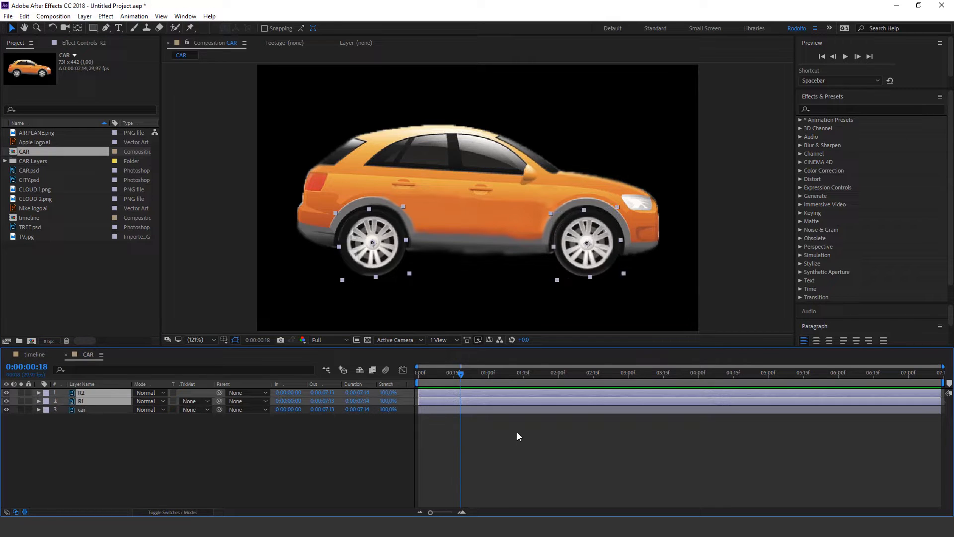
pyautogui.click(233, 435)
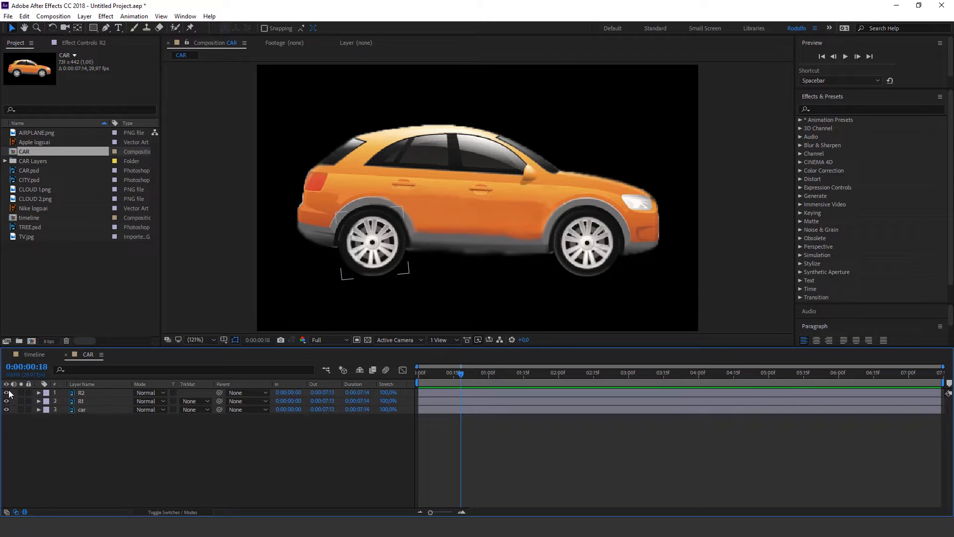
# Hide the R2 and R1 wheel layers briefly to check the car body alone, and show them again
pyautogui.click(6, 393)
pyautogui.click(7, 401)
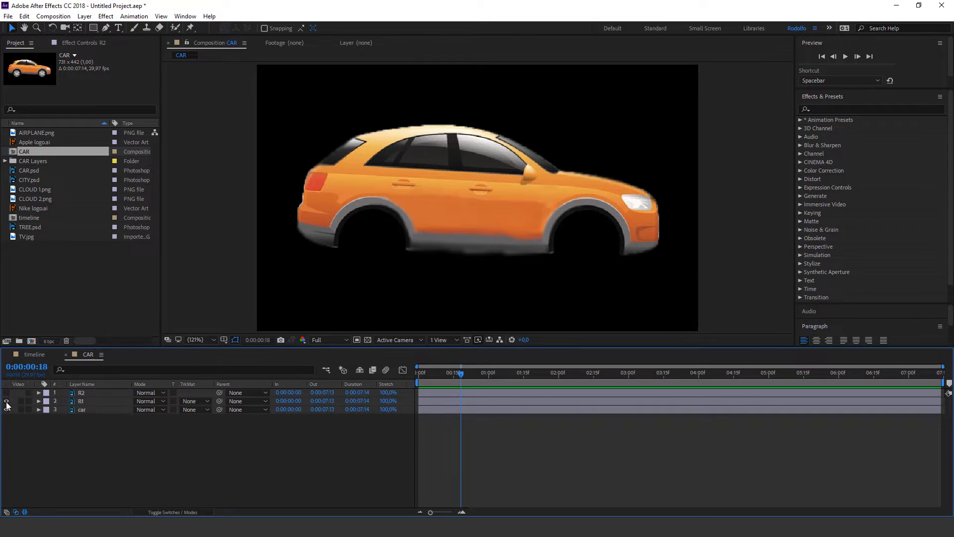
pyautogui.click(6, 400)
pyautogui.click(6, 392)
# Parent both wheel layers, R2 and R1, to the car layer
pyautogui.click(99, 394)
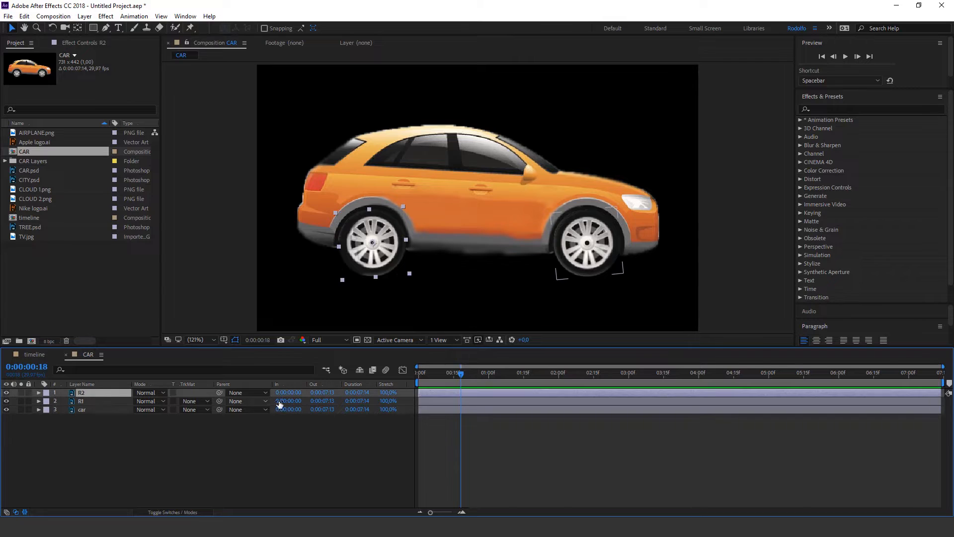
pyautogui.moveTo(219, 395); pyautogui.dragTo(90, 411)
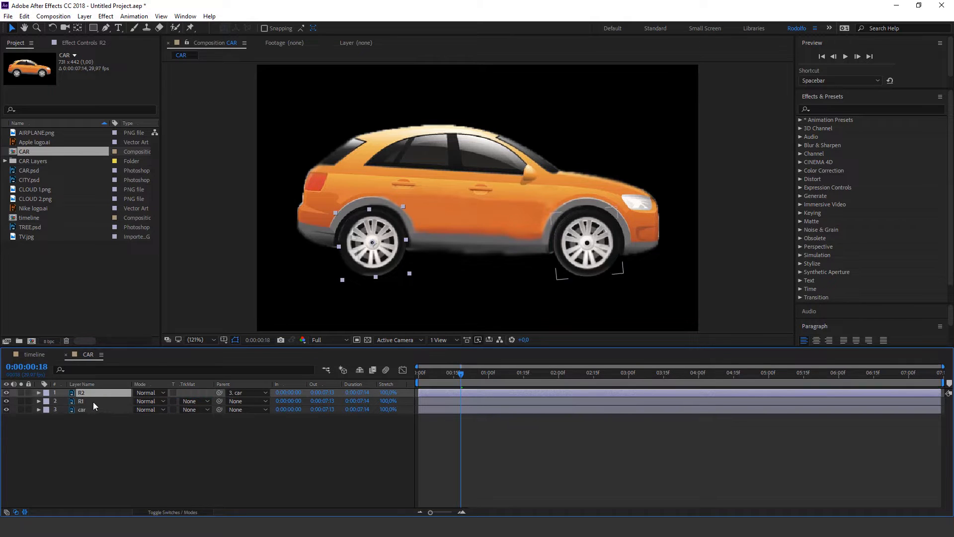
pyautogui.click(94, 402)
pyautogui.moveTo(217, 401); pyautogui.dragTo(107, 409)
# Scale the car layer, together with its parented wheels, down to 25%
pyautogui.click(105, 409)
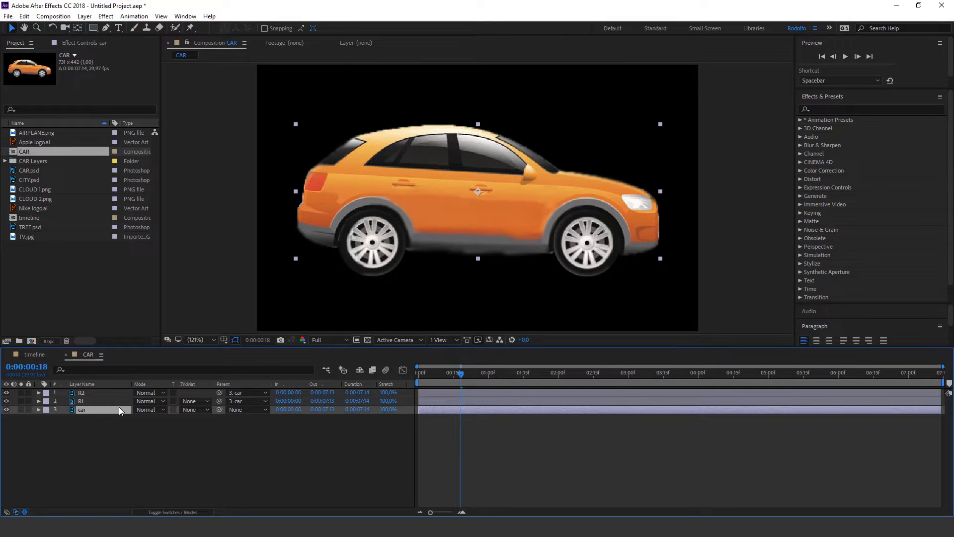
pyautogui.press('s')
pyautogui.moveTo(156, 419); pyautogui.dragTo(128, 418)
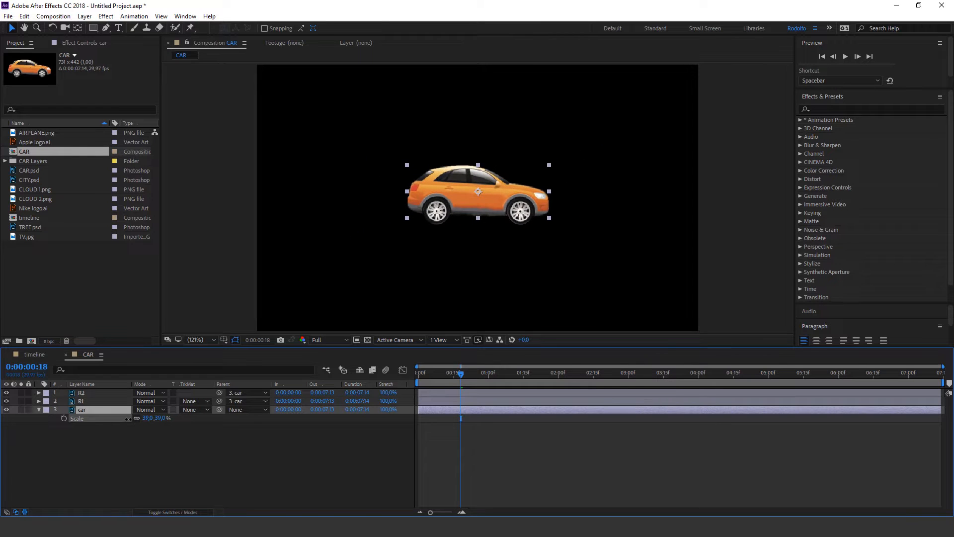
pyautogui.press('Return')
pyautogui.moveTo(159, 419); pyautogui.dragTo(152, 419)
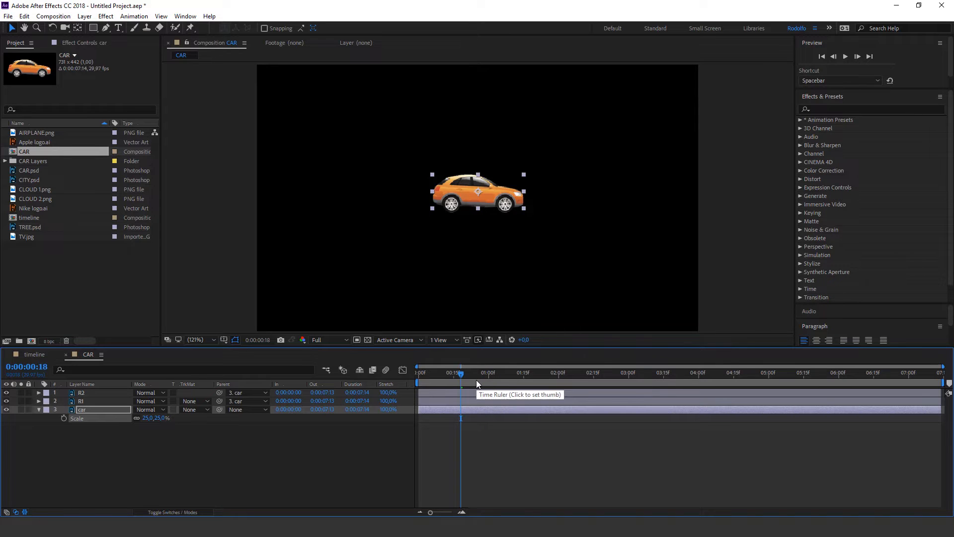
# Move the car layer to position 84,0, 330,5 at 0:00:00:00 and add a position keyframe there
pyautogui.press('p')
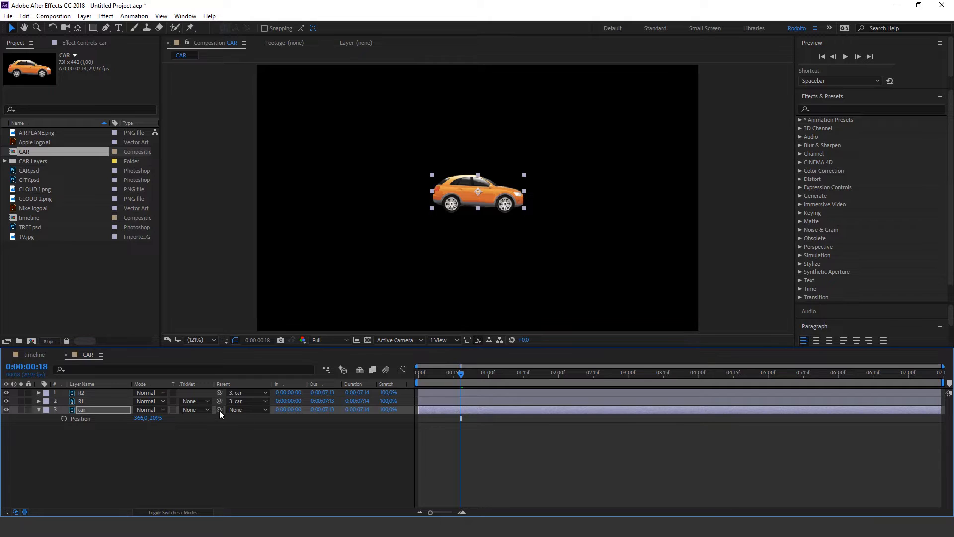
pyautogui.moveTo(219, 392); pyautogui.dragTo(103, 415)
pyautogui.moveTo(457, 369); pyautogui.dragTo(363, 382)
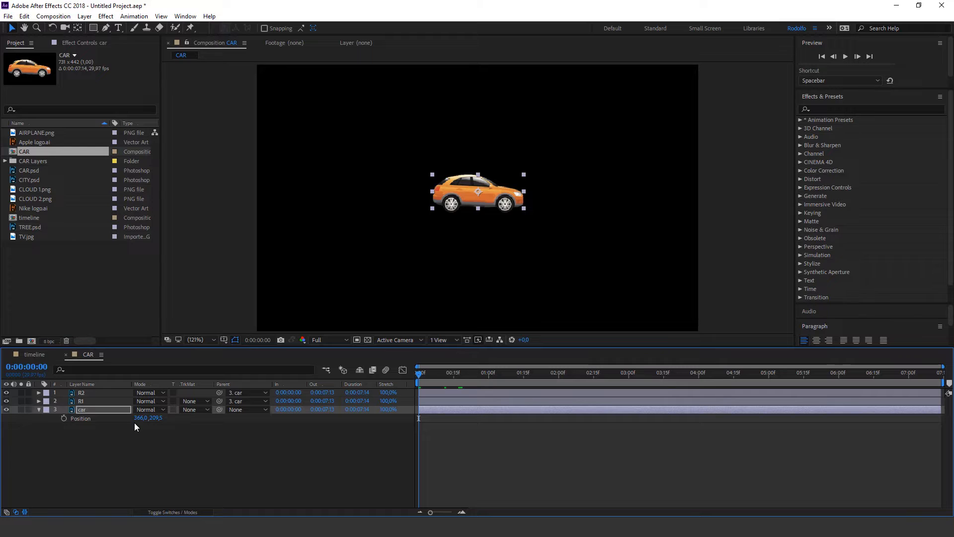
pyautogui.moveTo(143, 421); pyautogui.dragTo(73, 428)
pyautogui.moveTo(153, 418); pyautogui.dragTo(216, 416)
pyautogui.click(64, 418)
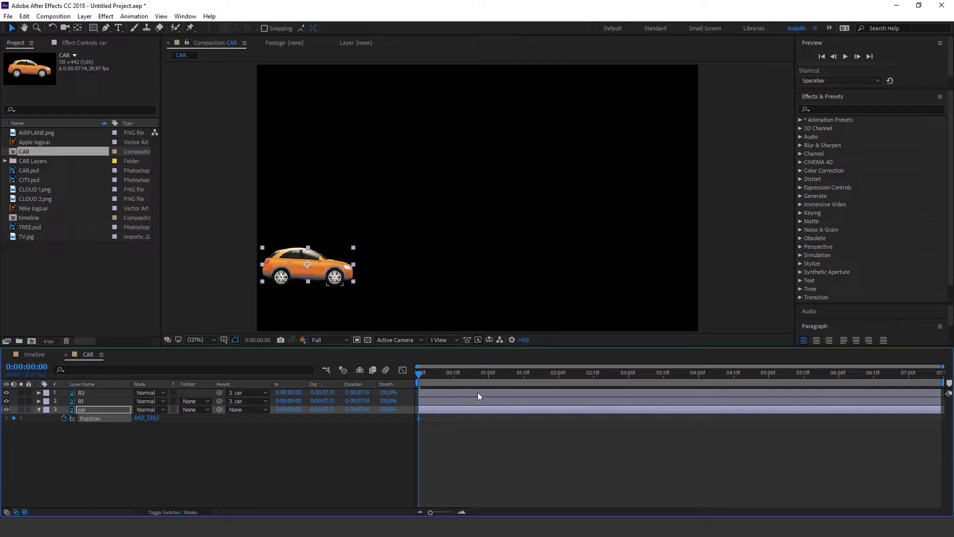
# Move the car layer to position 614,0, 330,5 at 0:00:07:13 and preview the drive from the start
pyautogui.moveTo(451, 378); pyautogui.dragTo(860, 372)
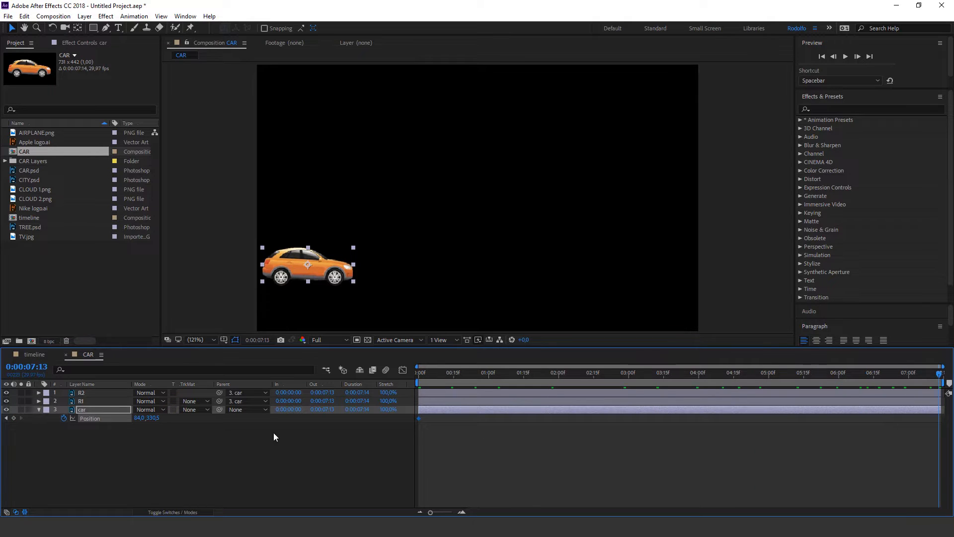
pyautogui.moveTo(138, 419); pyautogui.dragTo(167, 418)
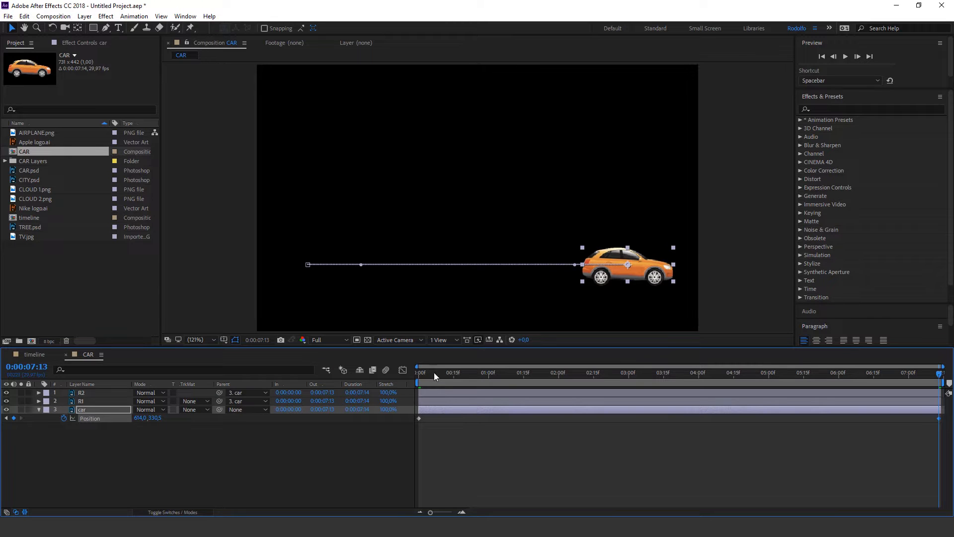
pyautogui.click(434, 371)
pyautogui.press('space')
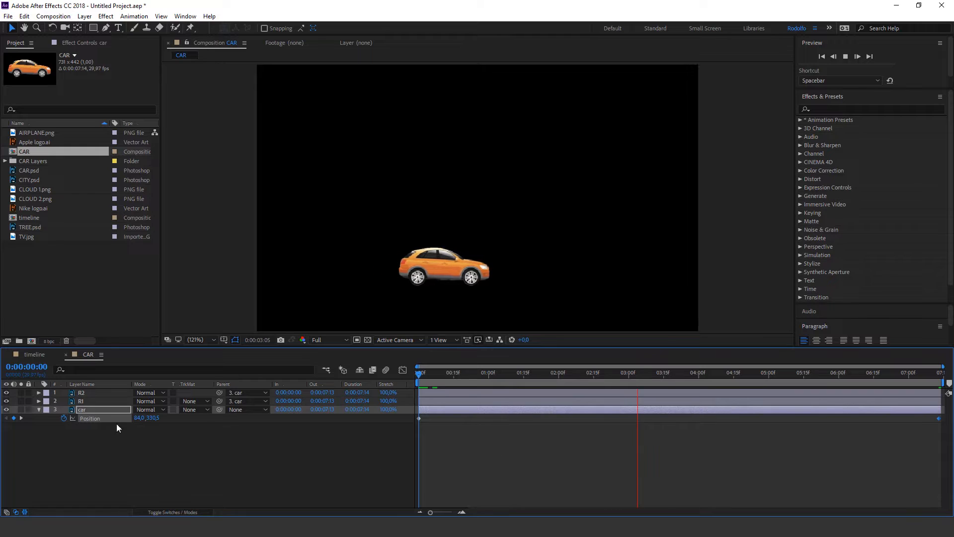
pyautogui.press('space')
pyautogui.click(70, 305)
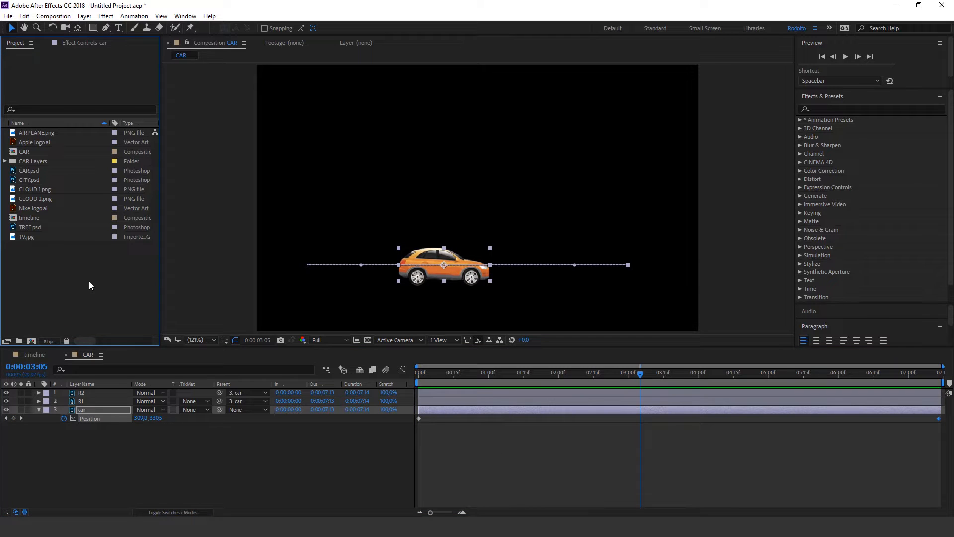
pyautogui.click(25, 170)
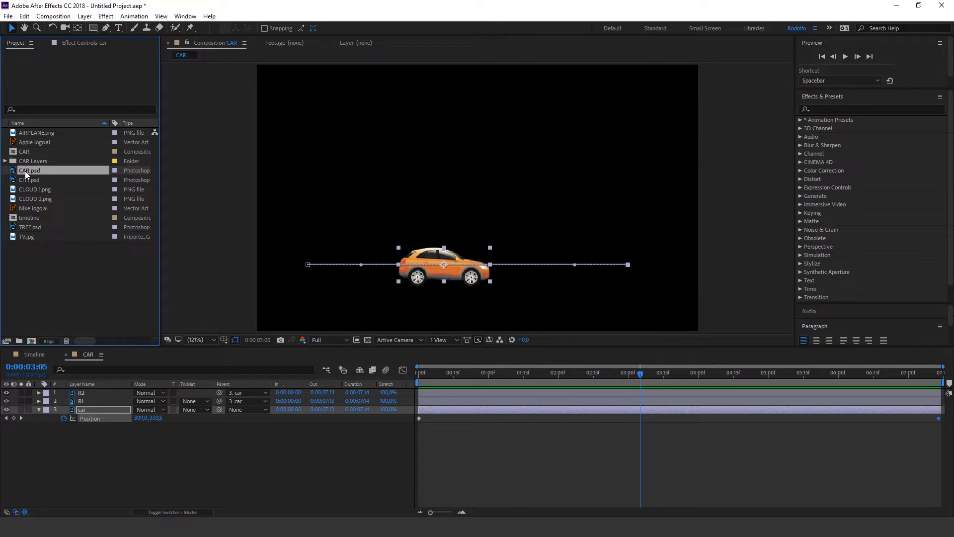
pyautogui.click(52, 133)
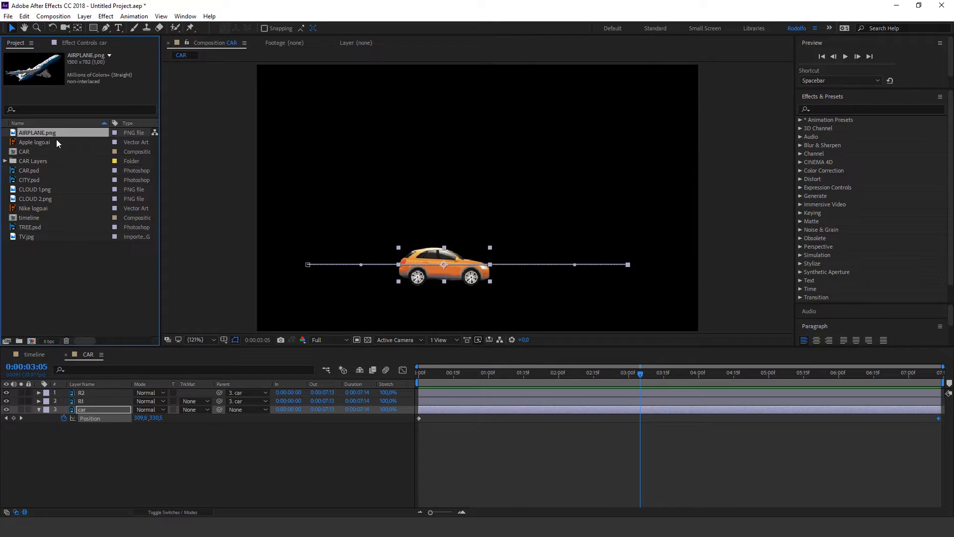
pyautogui.click(30, 191)
pyautogui.click(39, 249)
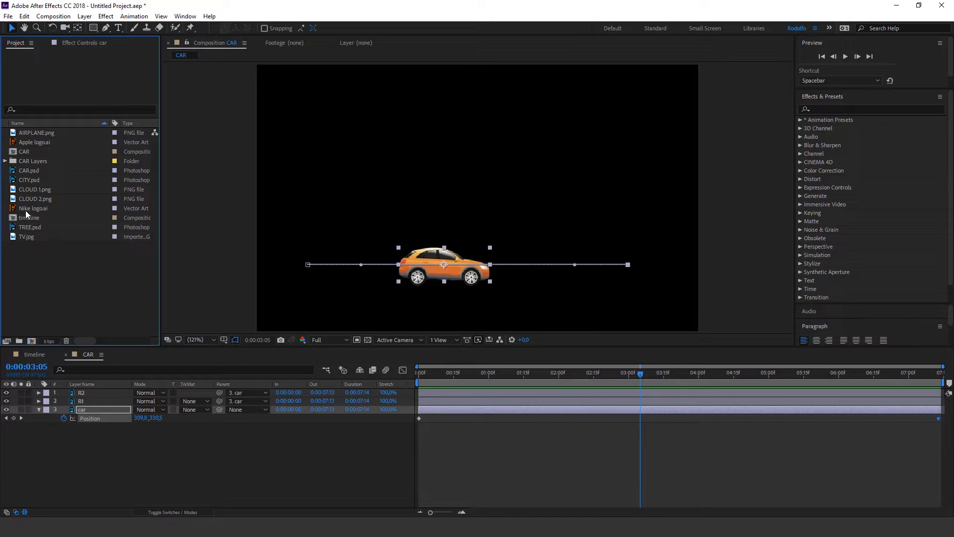
# Add CITY.psd beneath the car layer in the CAR composition and apply the Hue/Saturation effect to it
pyautogui.click(27, 183)
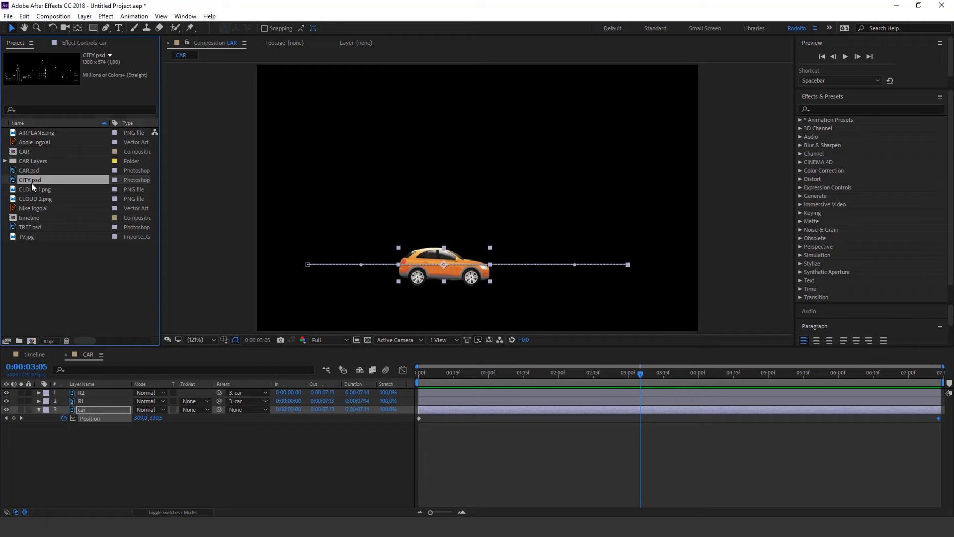
pyautogui.moveTo(32, 183); pyautogui.dragTo(102, 431)
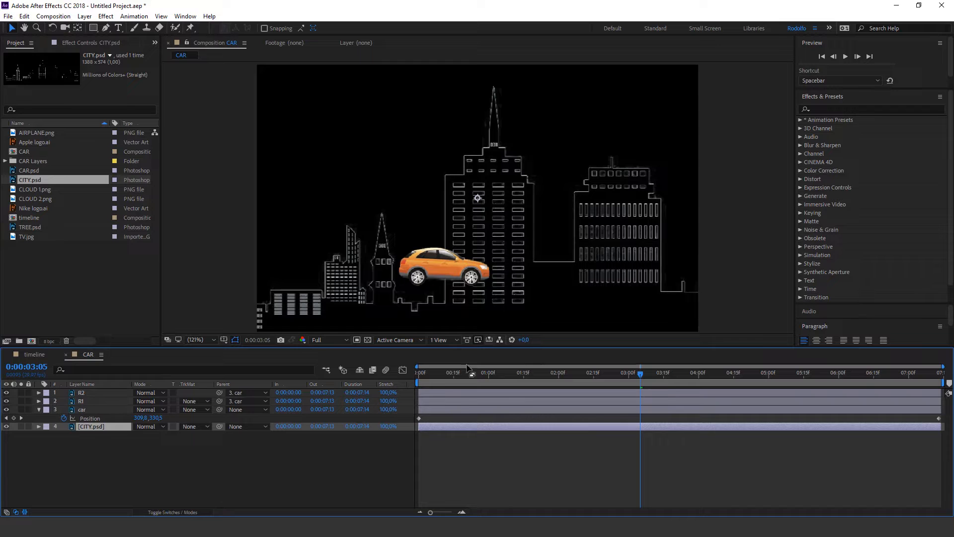
pyautogui.click(833, 107)
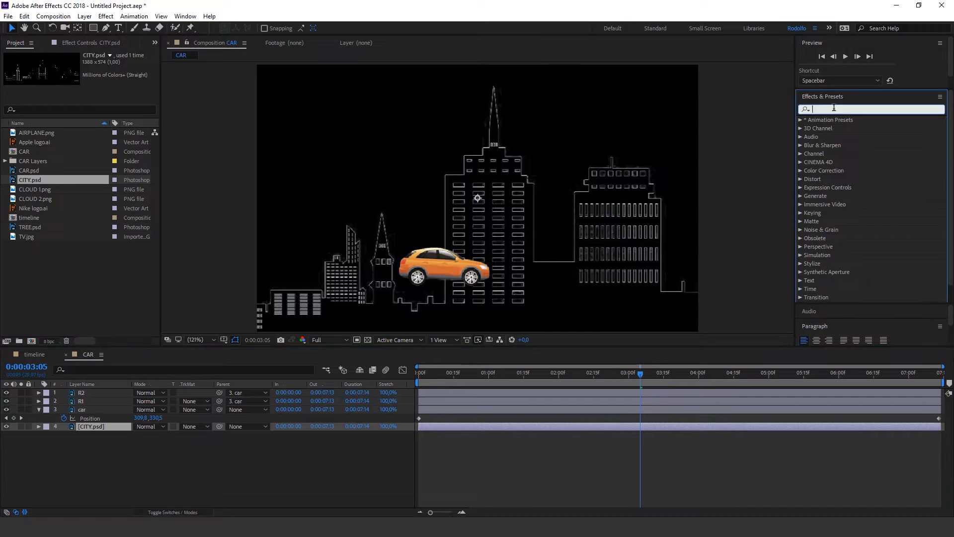
pyautogui.write('hu')
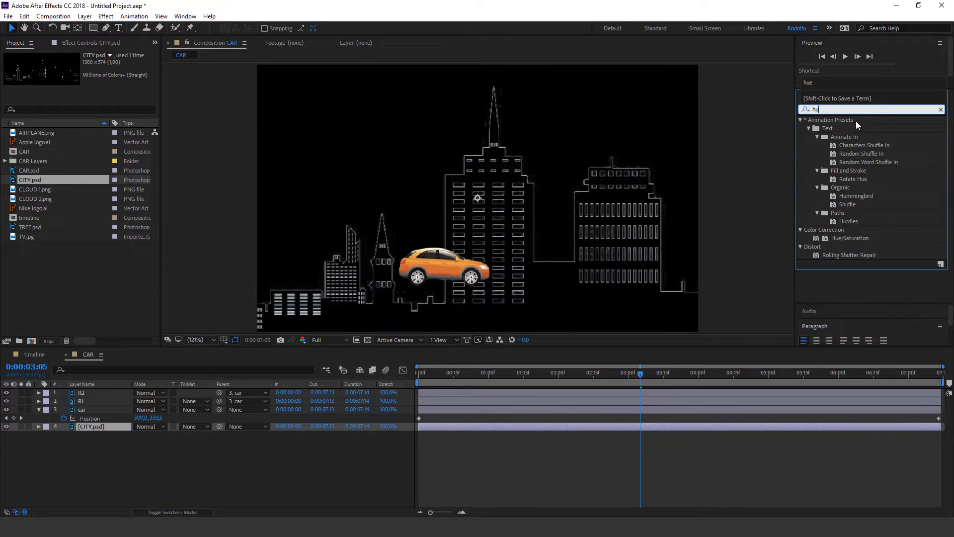
pyautogui.write('e')
pyautogui.moveTo(848, 162); pyautogui.dragTo(104, 428)
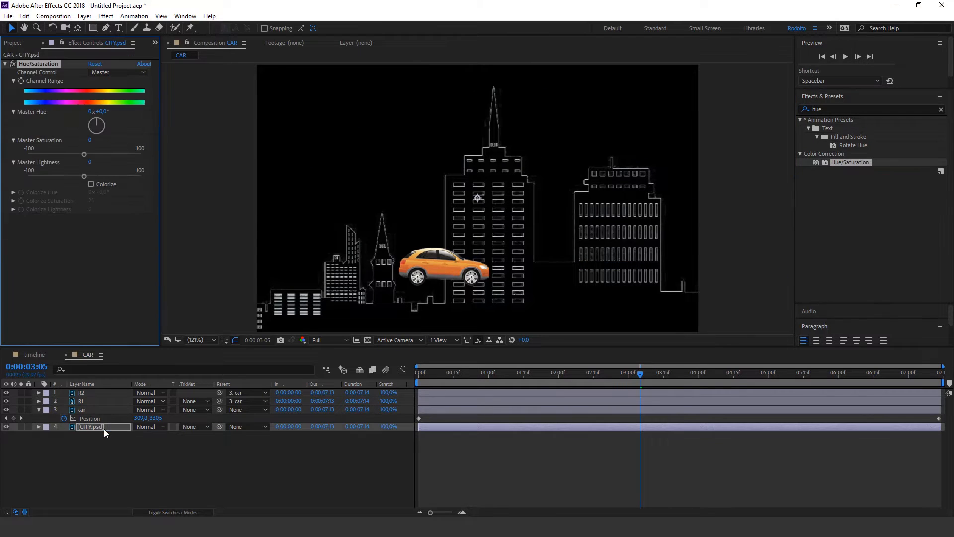
# Colorize the city layer with hue 0x+59,0°, saturation 4 and lightness 46
pyautogui.click(91, 185)
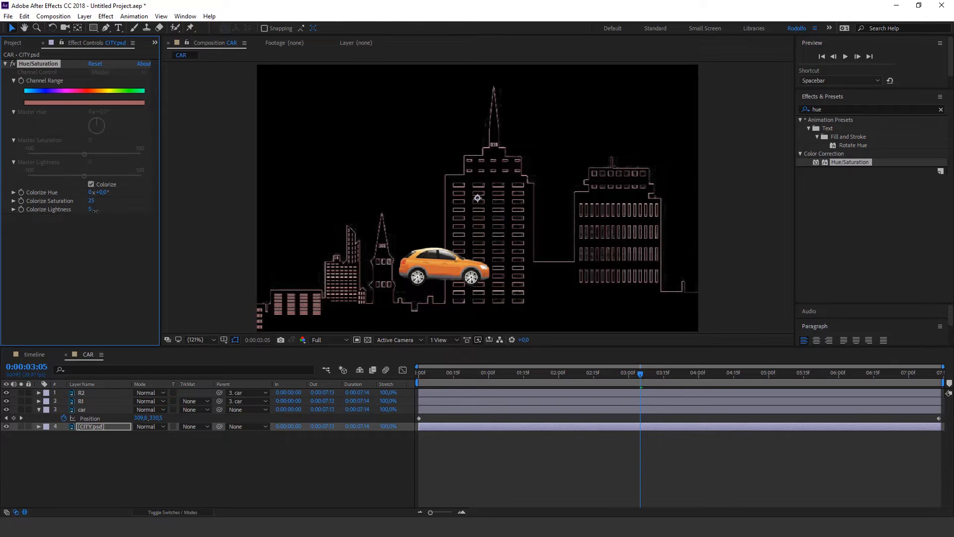
pyautogui.moveTo(95, 211); pyautogui.dragTo(111, 208)
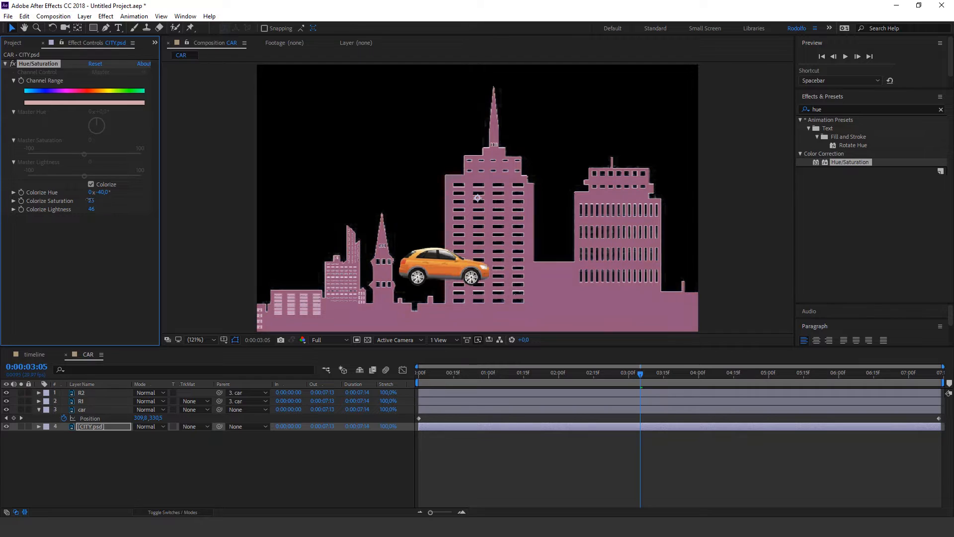
pyautogui.moveTo(116, 197); pyautogui.dragTo(82, 204)
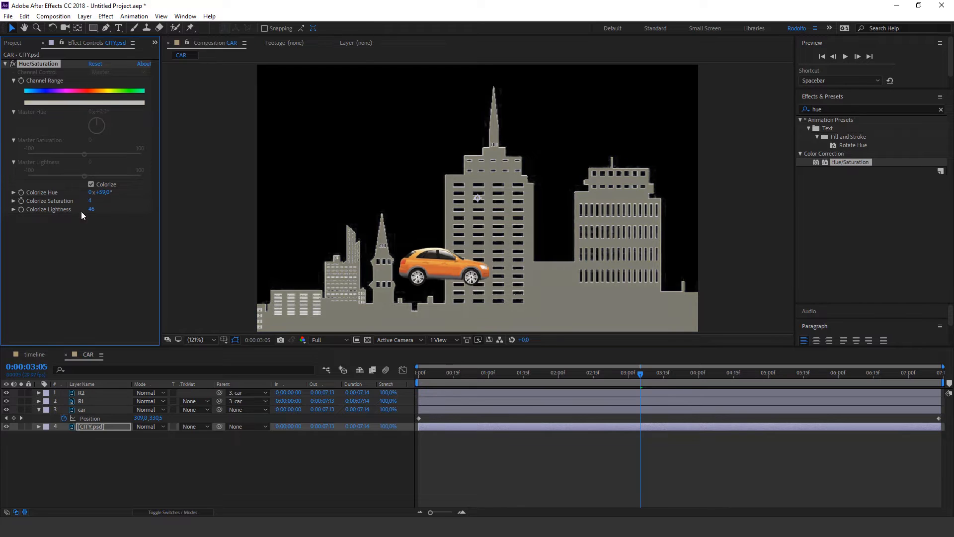
# Scale the city layer to 49% and move it to position -34,5, 221,0
pyautogui.click(91, 422)
pyautogui.click(91, 429)
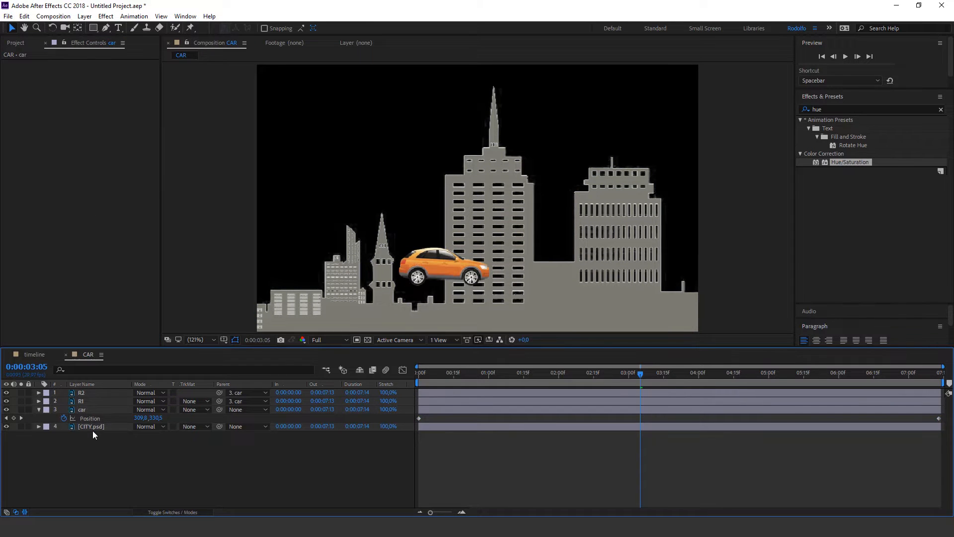
pyautogui.press('s')
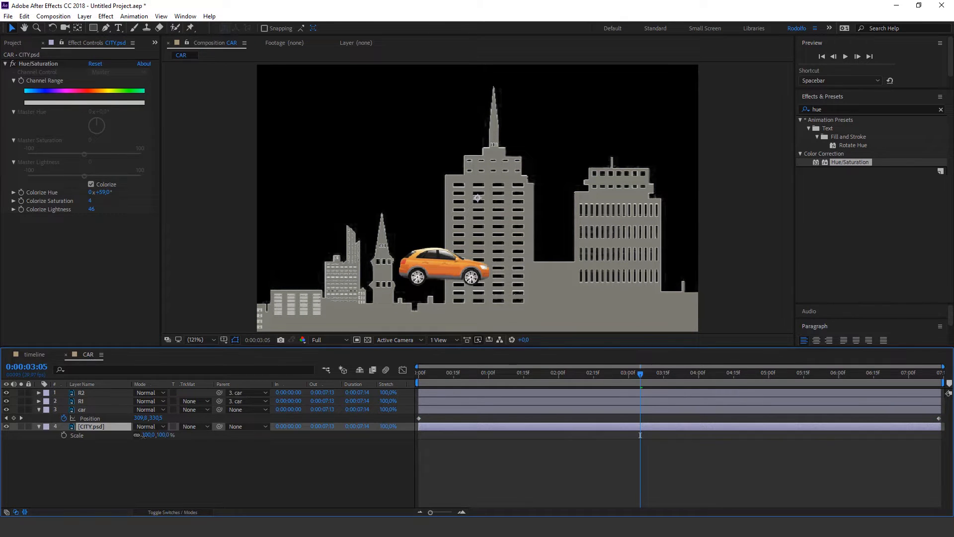
pyautogui.moveTo(143, 434)
pyautogui.mouseDown()
pyautogui.moveTo(131, 436)
pyautogui.moveTo(145, 440)
pyautogui.mouseUp()
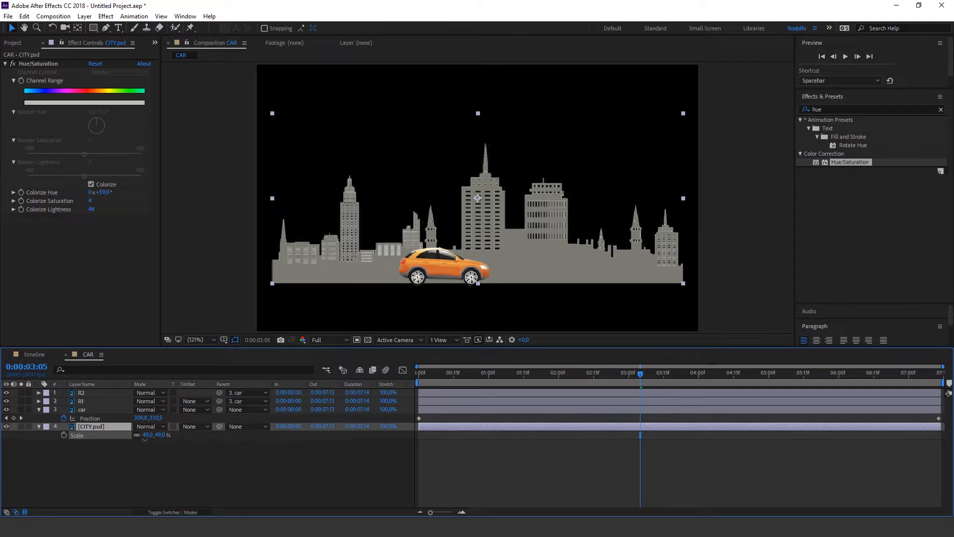
pyautogui.press('Return')
pyautogui.press('p')
pyautogui.moveTo(143, 435); pyautogui.dragTo(103, 445)
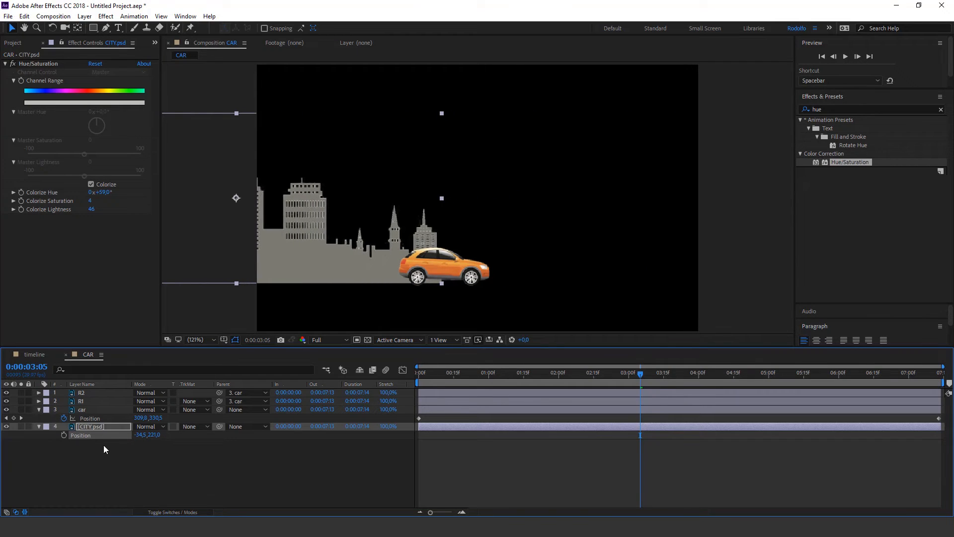
# Duplicate the city layer, hide the car and wheel layers, and move the duplicate to 637,5, 221,0 so it continues the skyline
pyautogui.hotkey('ctrl', 'd')
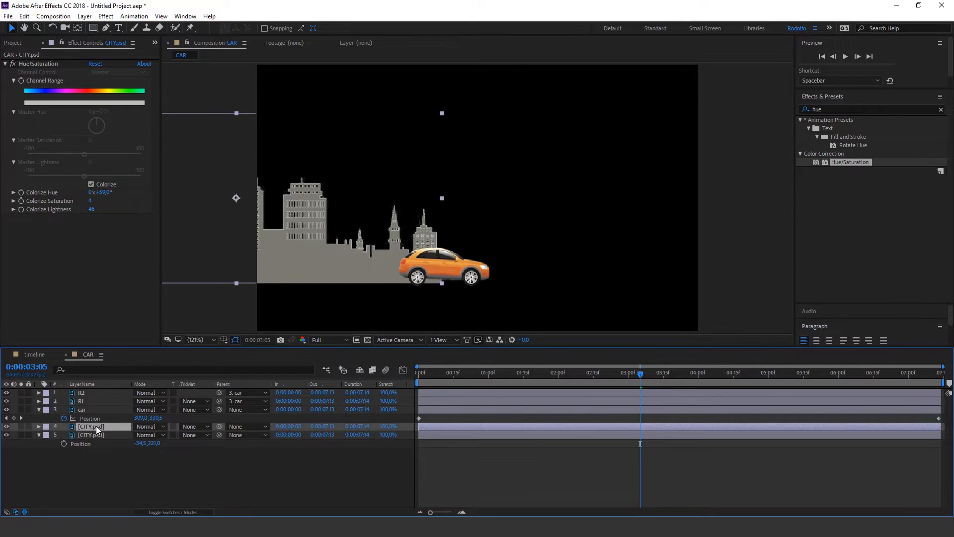
pyautogui.press('p')
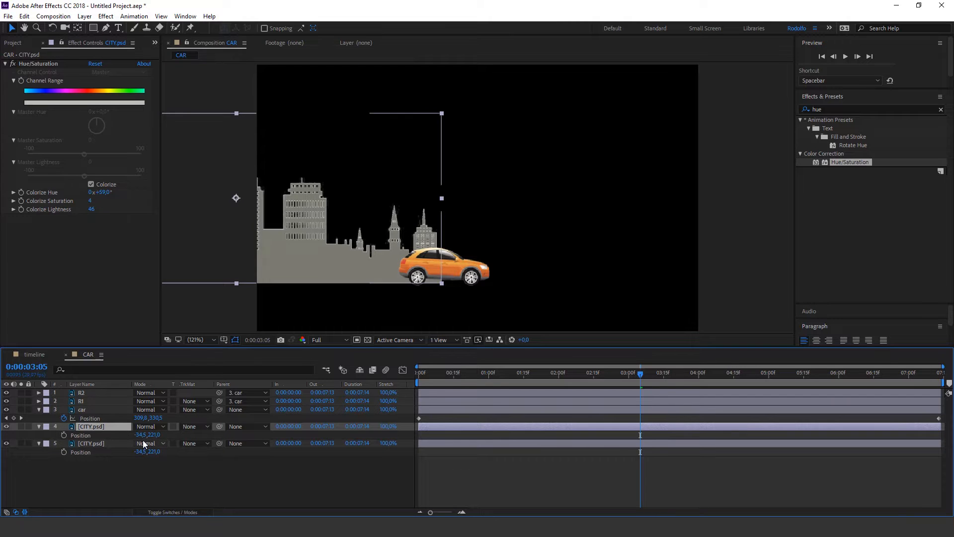
pyautogui.moveTo(145, 435); pyautogui.dragTo(309, 412)
pyautogui.moveTo(7, 410); pyautogui.dragTo(6, 393)
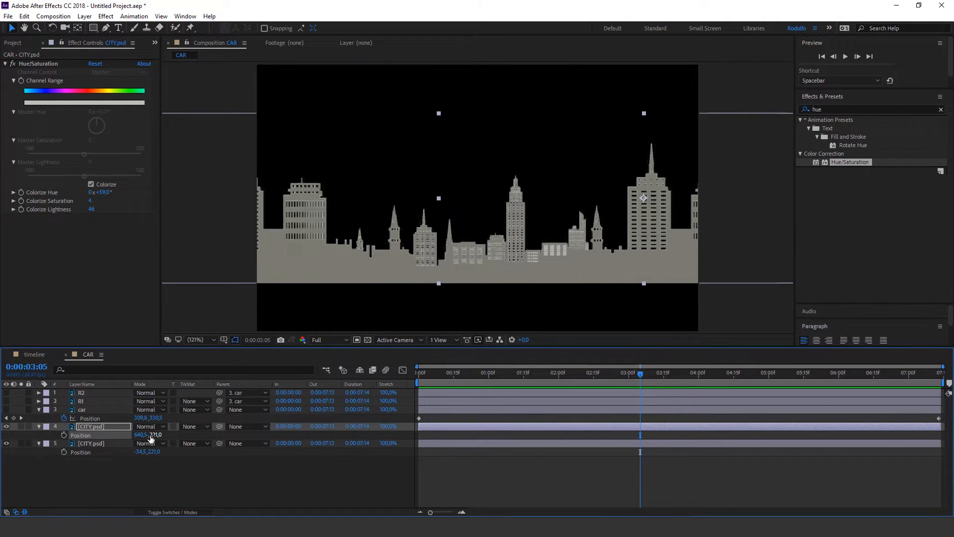
pyautogui.moveTo(141, 435)
pyautogui.mouseDown()
pyautogui.moveTo(148, 428)
pyautogui.moveTo(134, 428)
pyautogui.moveTo(139, 435)
pyautogui.mouseUp()
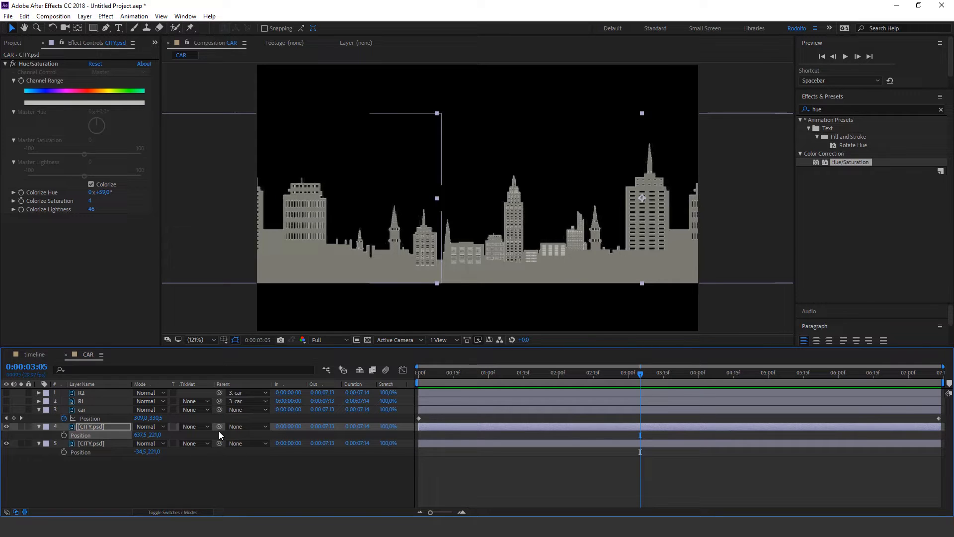
# Parent the duplicate city layer to the original and move the original to position 338,5, 221,0
pyautogui.moveTo(219, 427); pyautogui.dragTo(332, 450)
pyautogui.click(112, 454)
pyautogui.click(109, 443)
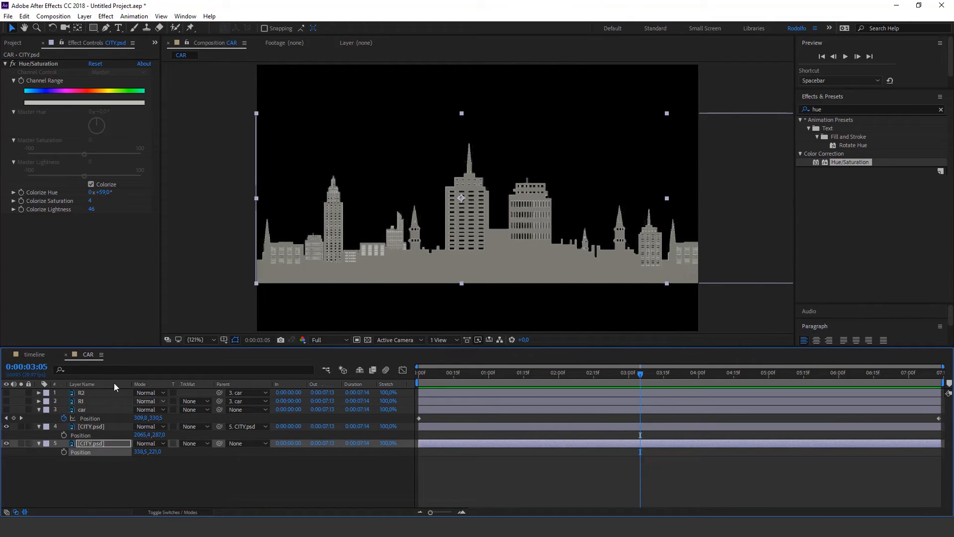
# Show the car and both wheel layers again and preview the animation from the start
pyautogui.click(6, 409)
pyautogui.click(6, 401)
pyautogui.click(6, 392)
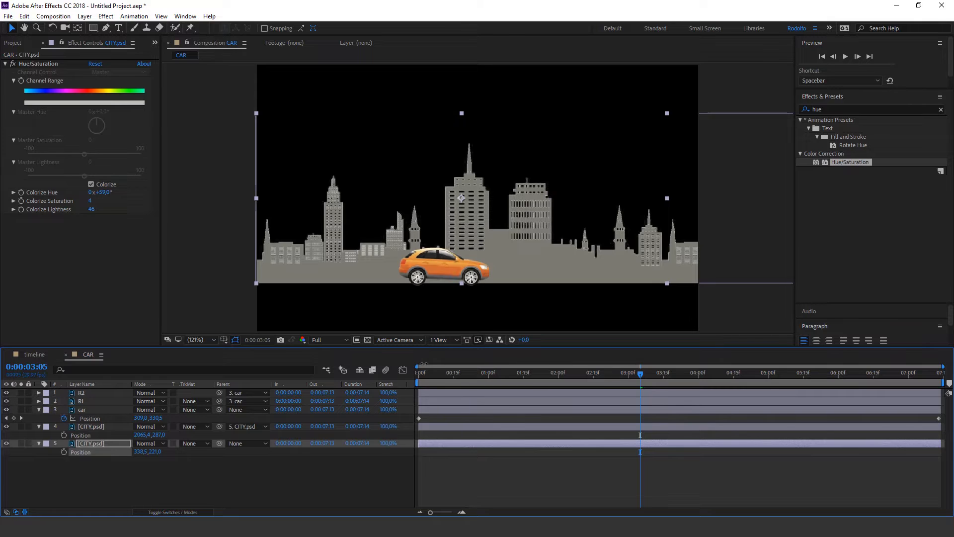
pyautogui.moveTo(435, 381); pyautogui.dragTo(382, 380)
pyautogui.press('space')
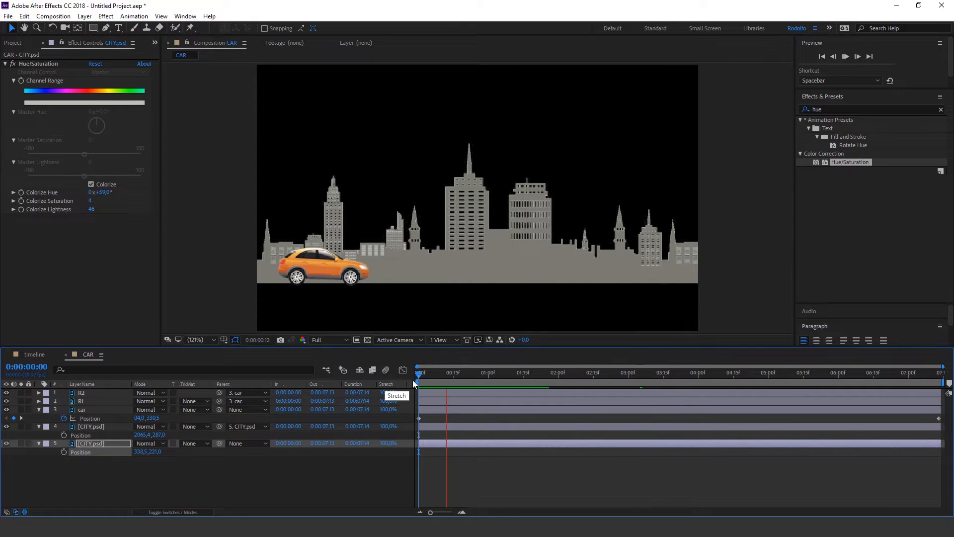
pyautogui.press('space')
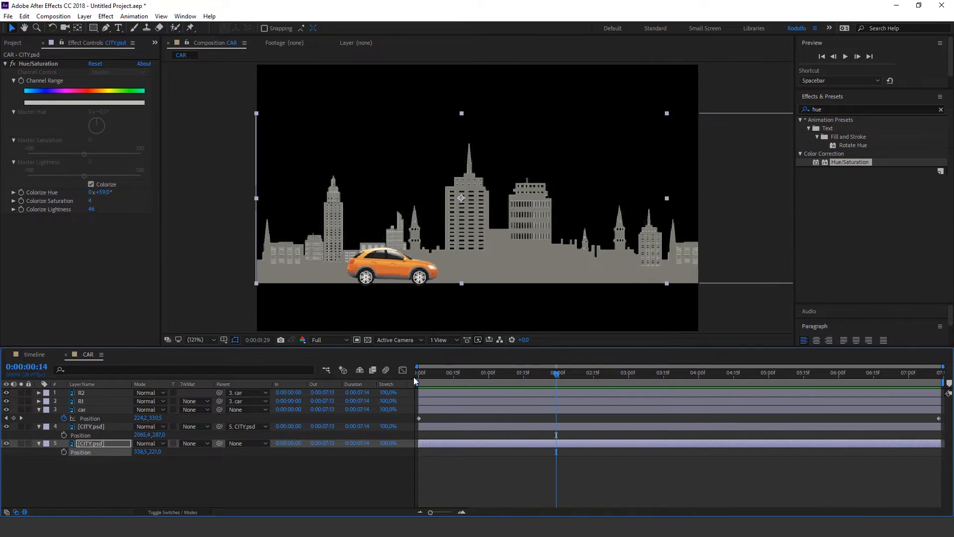
# Animate the original city layer's position from 338,5, 221,0 at 0:00:00:00 to -275,5, 221,0 at 0:00:07:13 and preview it
pyautogui.moveTo(144, 455)
pyautogui.mouseDown()
pyautogui.moveTo(156, 456)
pyautogui.moveTo(145, 455)
pyautogui.mouseUp()
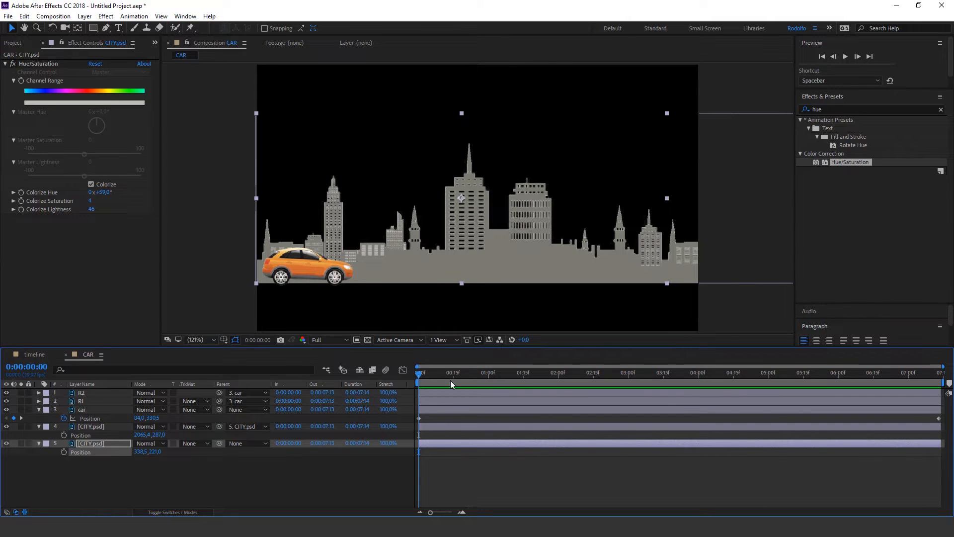
pyautogui.click(63, 451)
pyautogui.click(684, 372)
pyautogui.moveTo(747, 369); pyautogui.dragTo(939, 372)
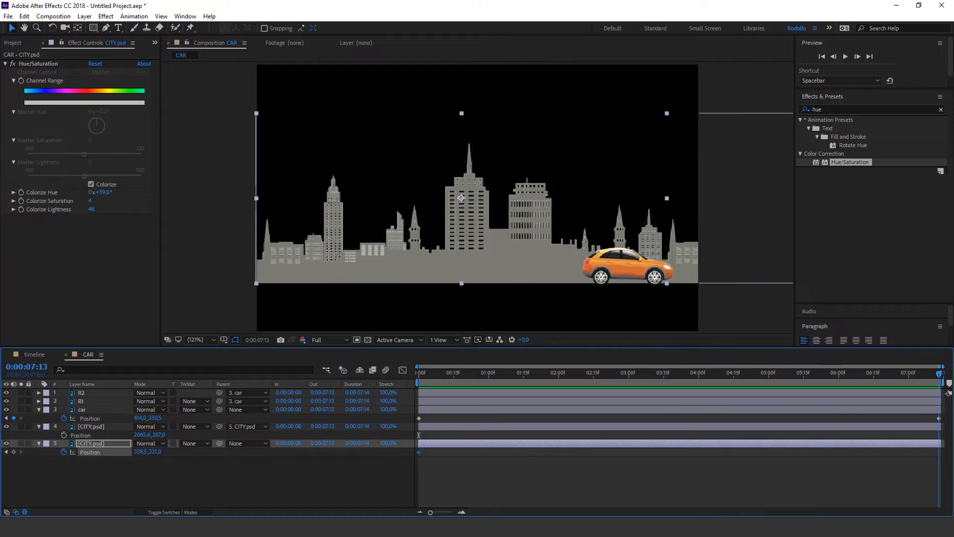
pyautogui.moveTo(141, 452); pyautogui.dragTo(96, 453)
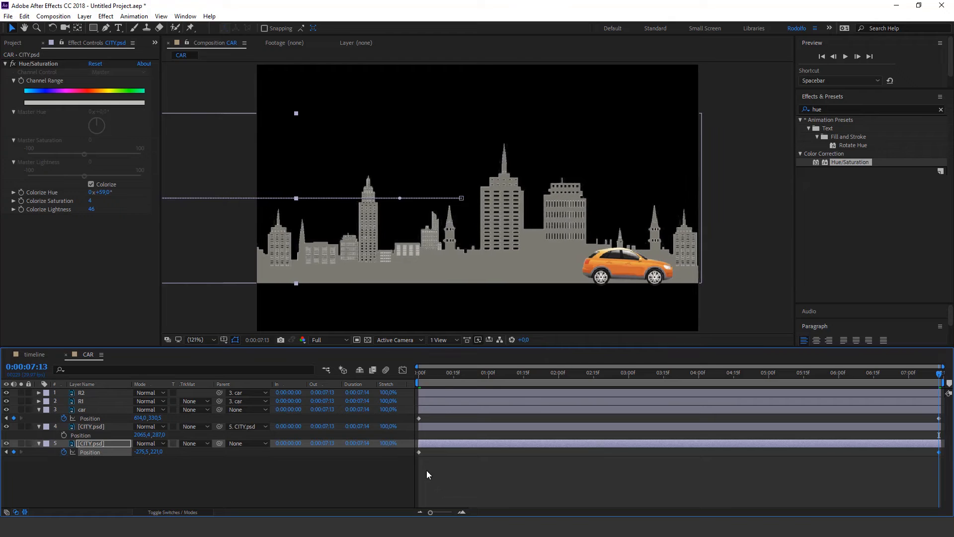
pyautogui.click(472, 477)
pyautogui.press('space')
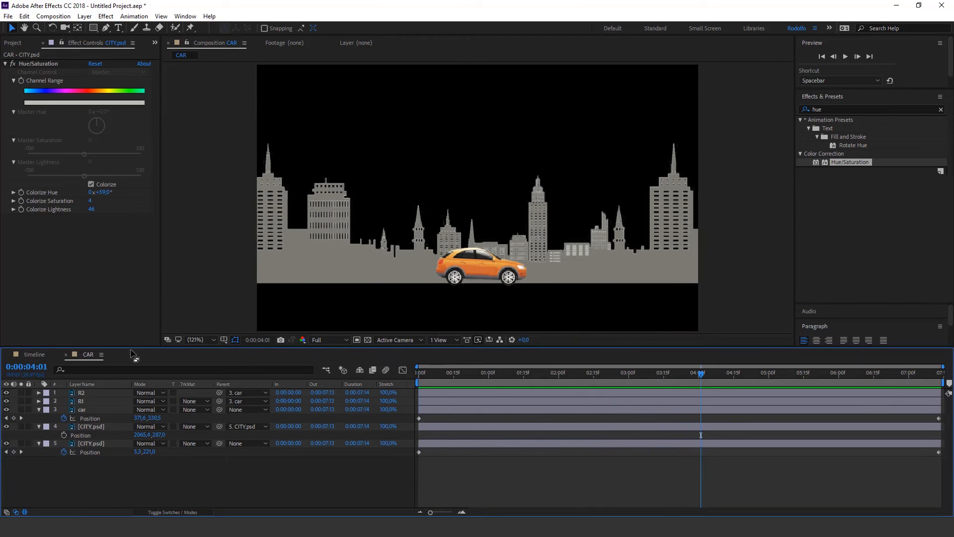
# Collapse the open position properties of the car layer and both city layers
pyautogui.click(47, 443)
pyautogui.click(38, 427)
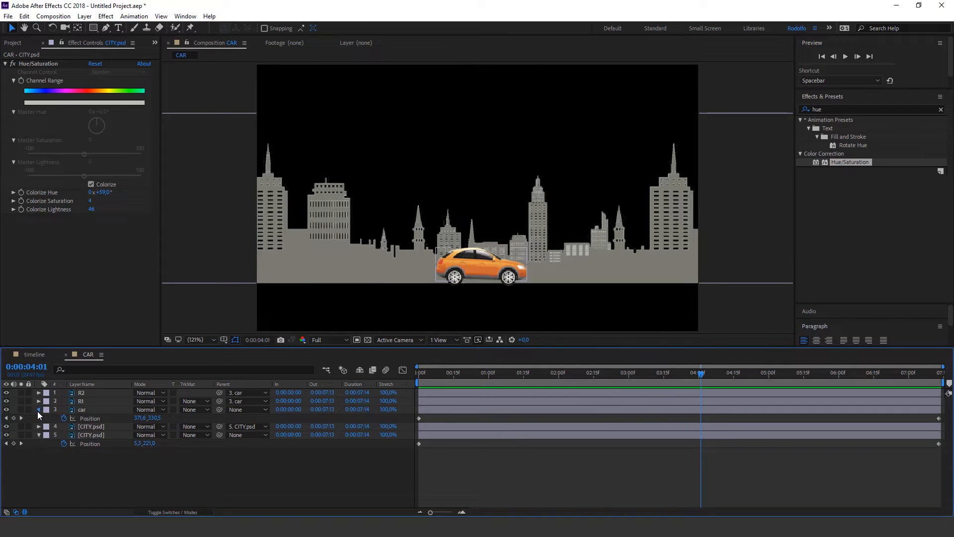
pyautogui.click(39, 410)
pyautogui.click(39, 426)
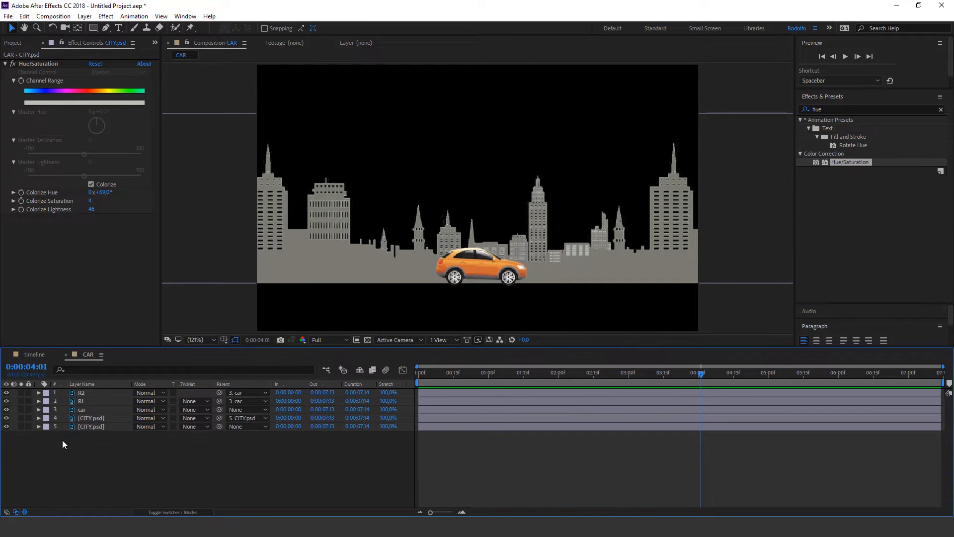
# Create a white solid the size of the composition and move it beneath all other layers
pyautogui.rightClick(460, 457)
pyautogui.click(446, 448)
pyautogui.rightClick(642, 456)
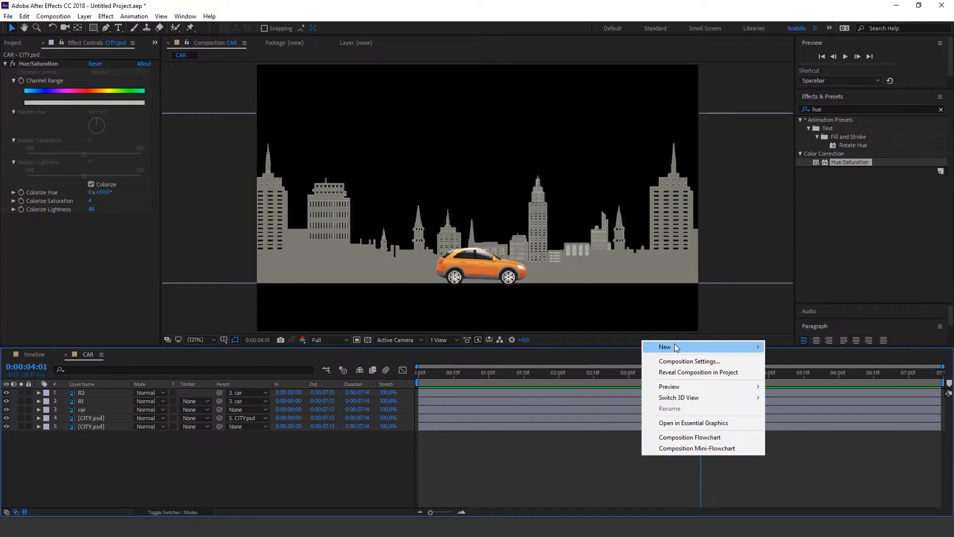
pyautogui.moveTo(684, 351)
pyautogui.click(788, 372)
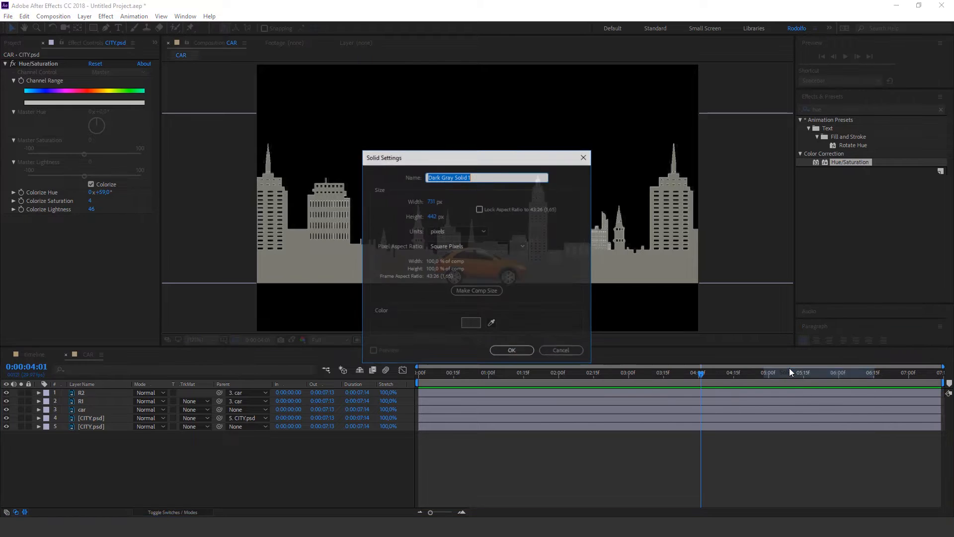
pyautogui.click(467, 325)
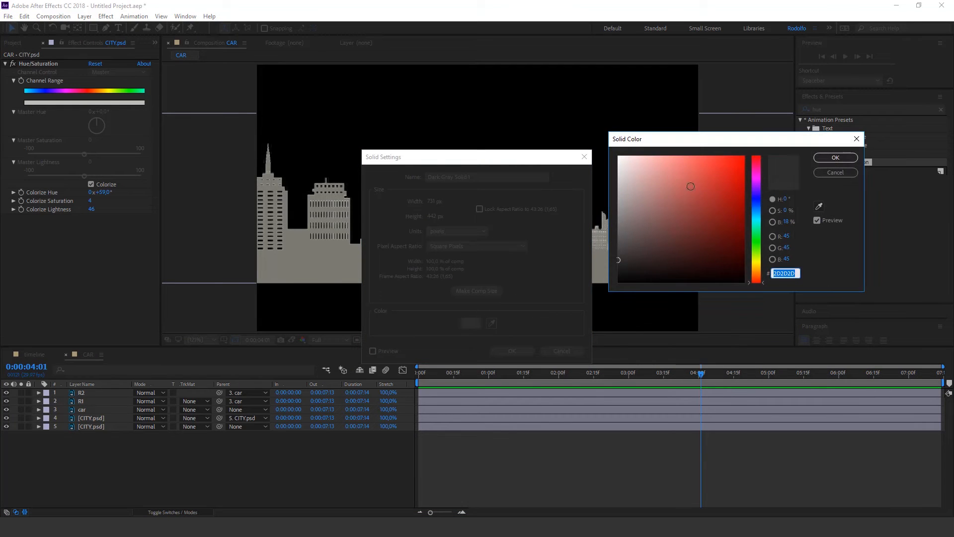
pyautogui.moveTo(646, 181); pyautogui.dragTo(618, 157)
pyautogui.click(835, 157)
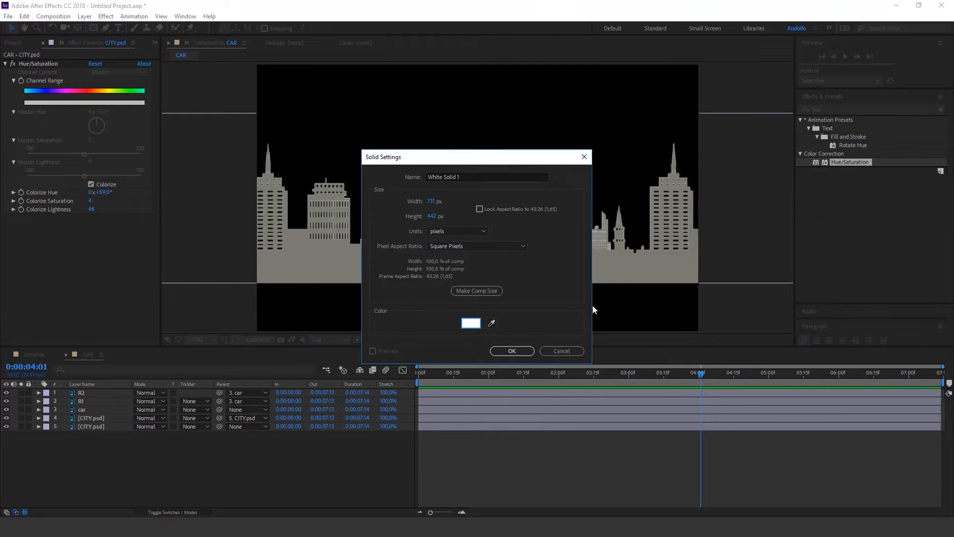
pyautogui.click(528, 349)
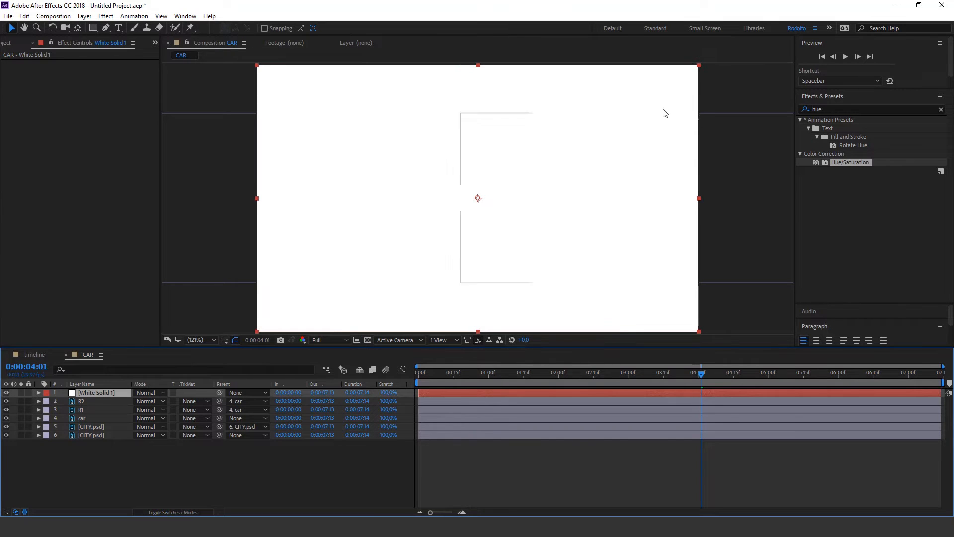
pyautogui.moveTo(93, 396); pyautogui.dragTo(95, 447)
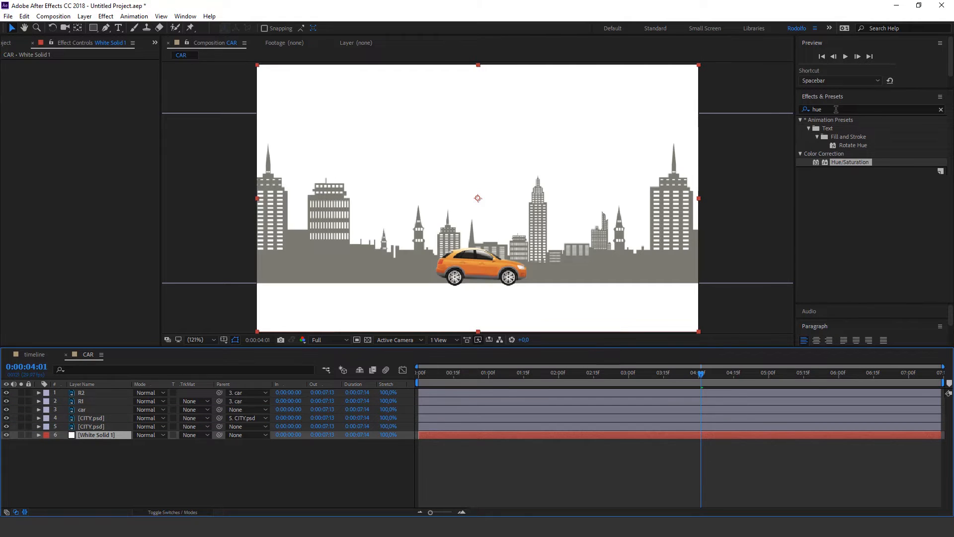
# Find the Gradient Ramp effect and apply it to the white solid
pyautogui.moveTo(835, 109); pyautogui.dragTo(799, 115)
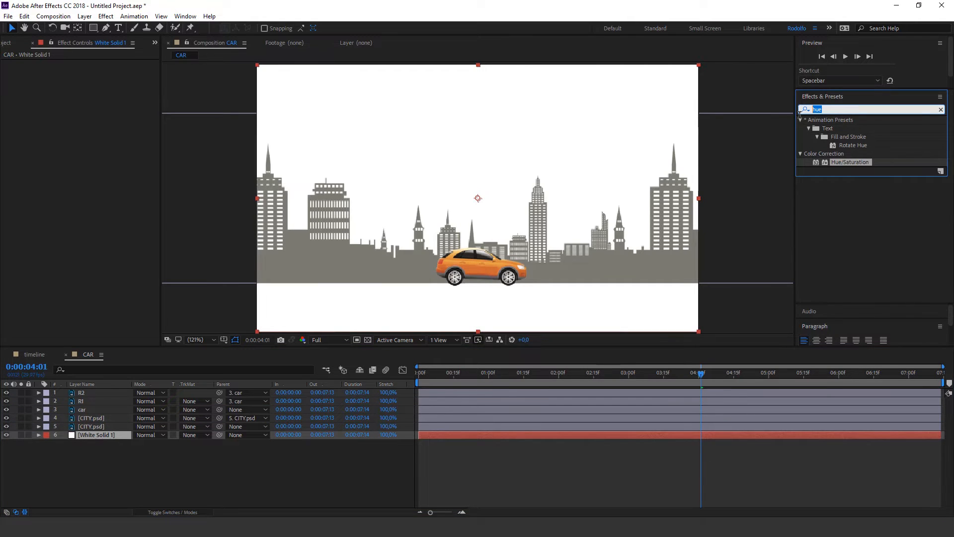
pyautogui.write('ramp')
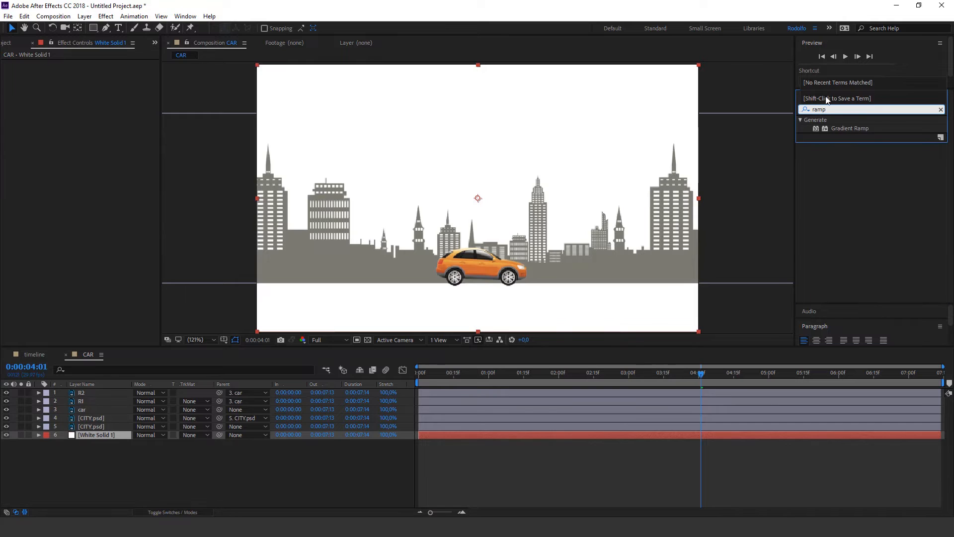
pyautogui.click(852, 129)
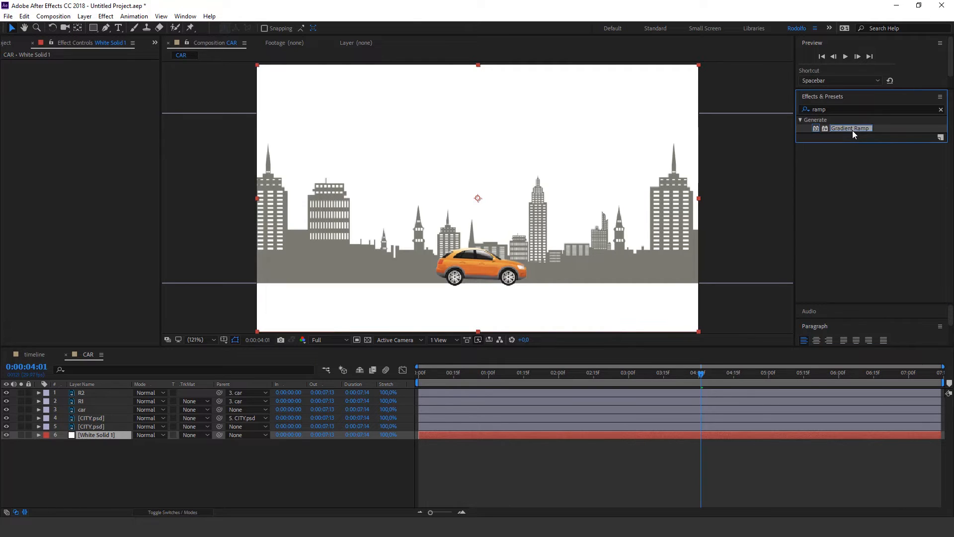
pyautogui.doubleClick(852, 129)
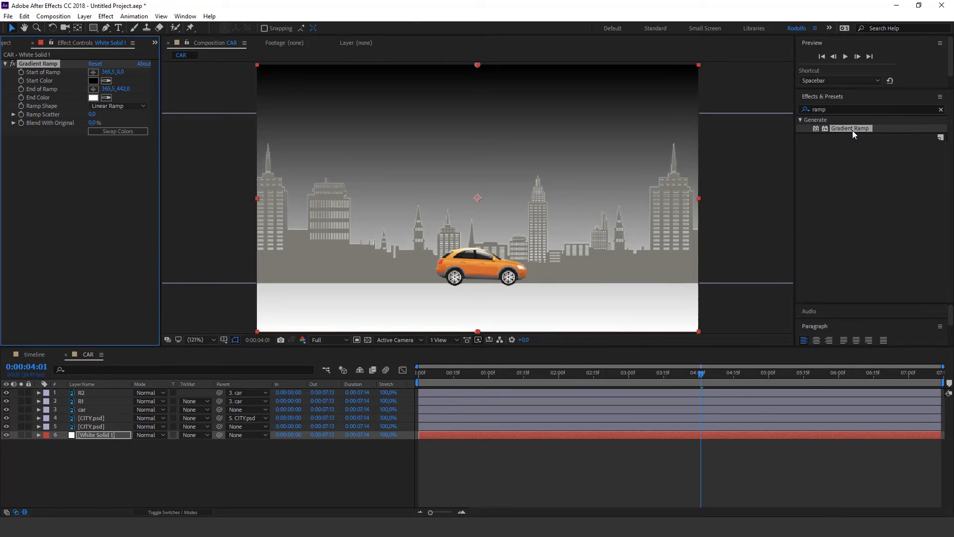
# Set the gradient ramp's start color to sky blue, about 4296ED, keeping the end color white
pyautogui.click(94, 81)
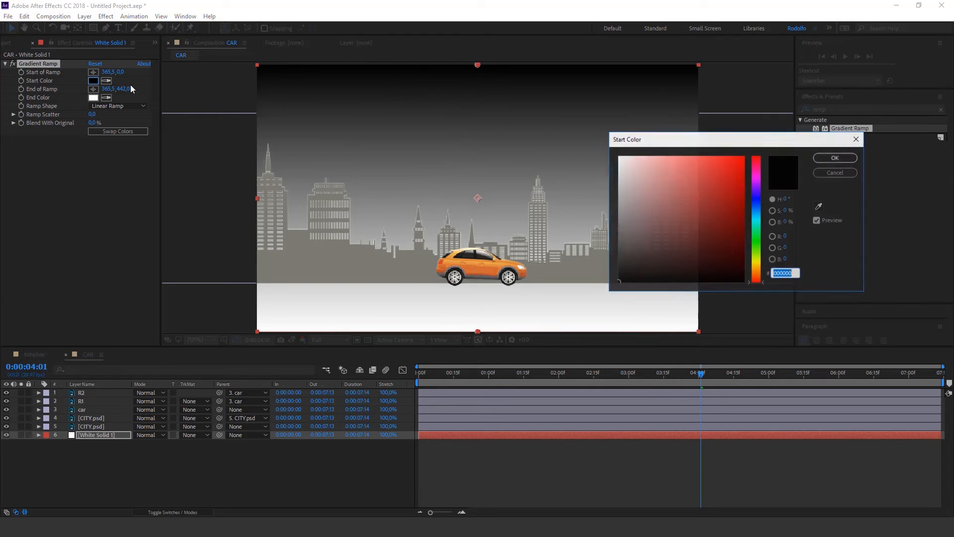
pyautogui.click(759, 208)
pyautogui.click(714, 161)
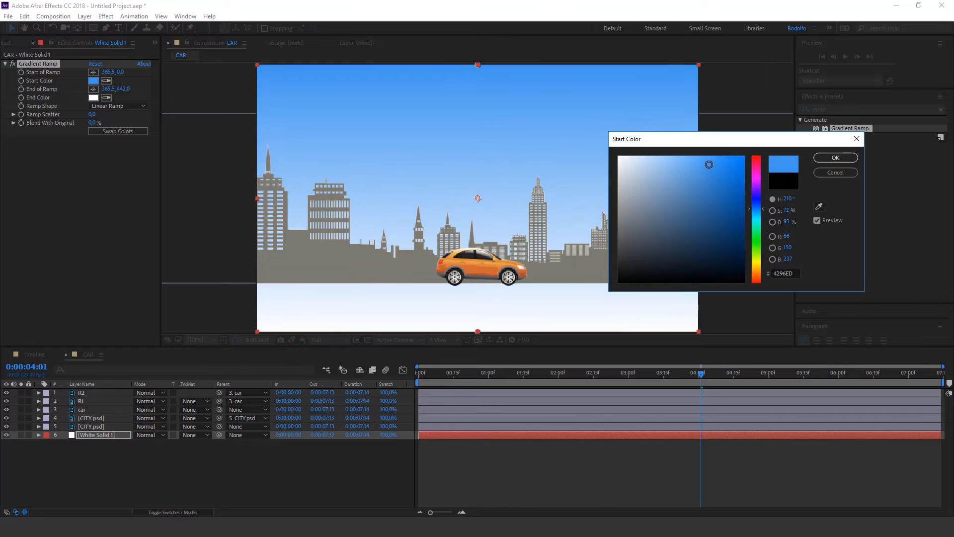
pyautogui.click(837, 158)
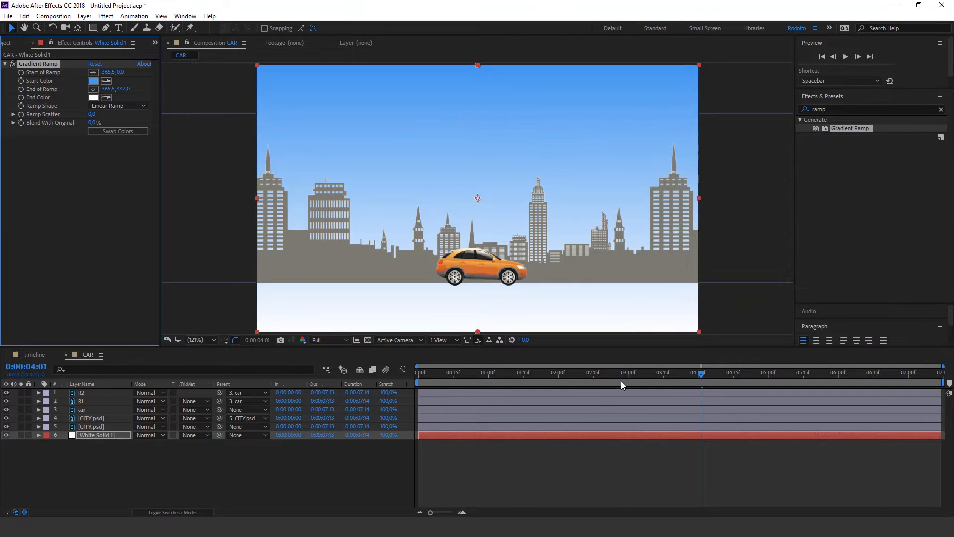
pyautogui.click(479, 472)
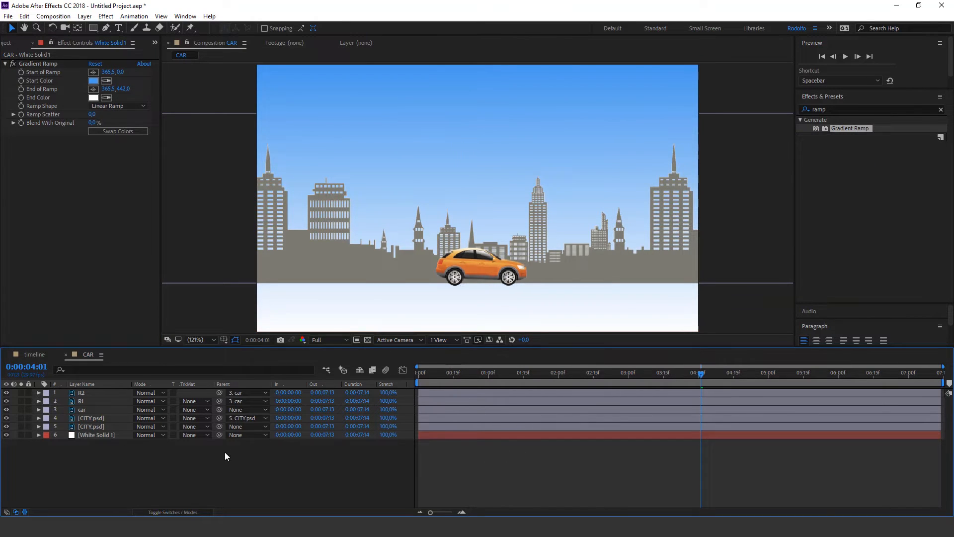
# Squash the gradient sky solid vertically and set its position to 365,5, 168,0 so it covers only the area above the ground
pyautogui.click(97, 435)
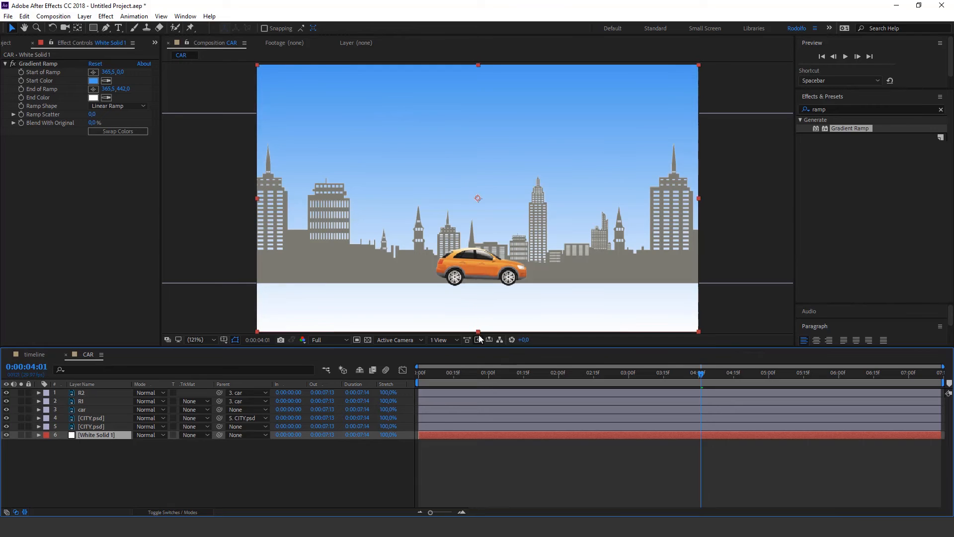
pyautogui.moveTo(480, 334); pyautogui.dragTo(478, 301)
pyautogui.hotkey('ctrl', 'z')
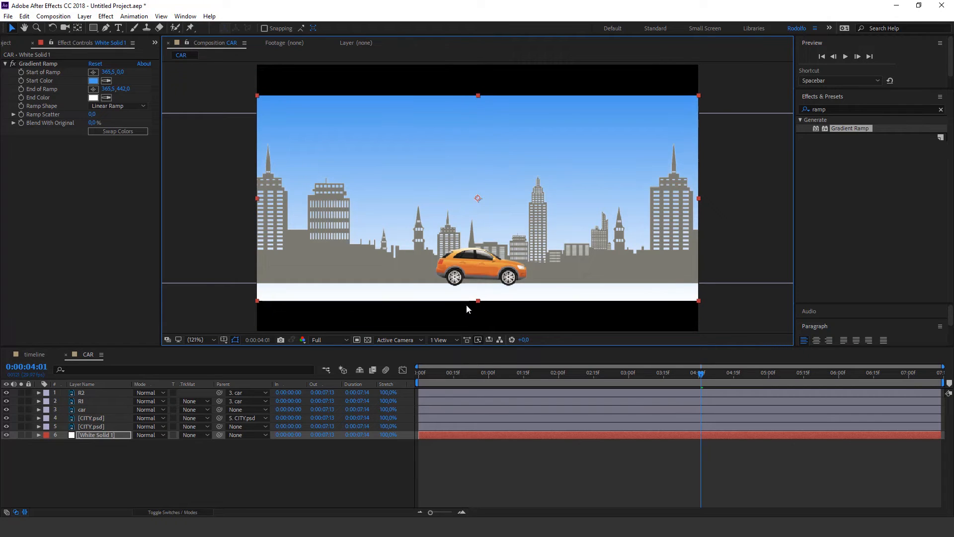
pyautogui.press('p')
pyautogui.moveTo(156, 445); pyautogui.dragTo(127, 444)
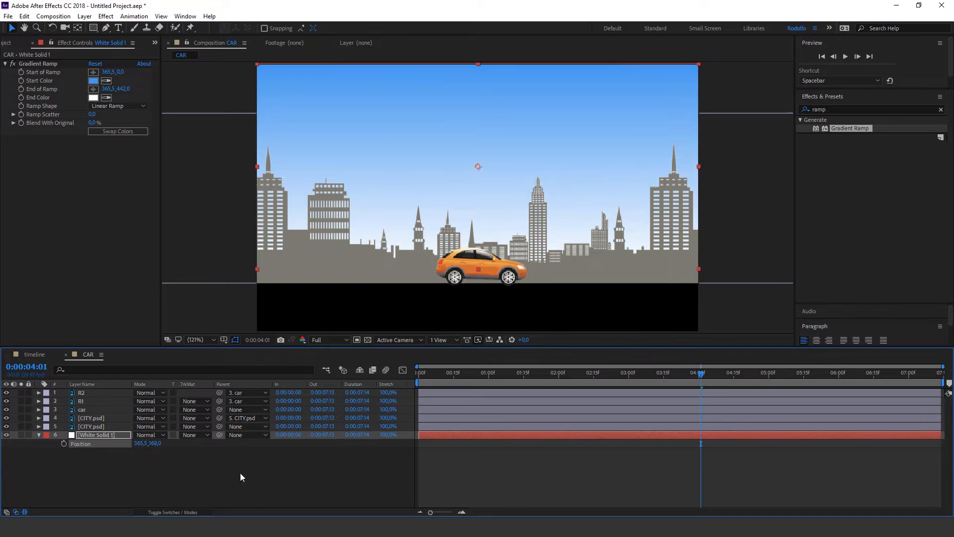
pyautogui.click(564, 493)
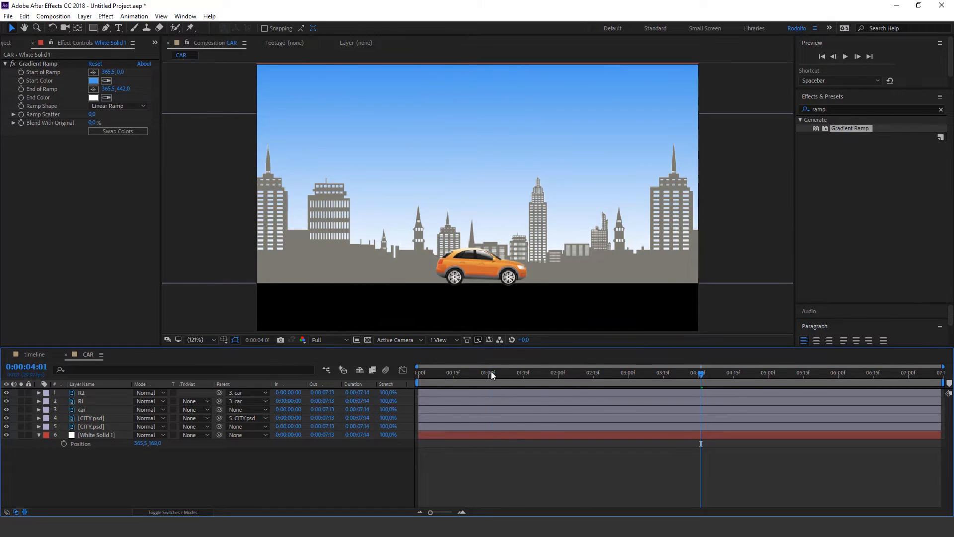
# Preview the animation from the start and collapse the sky solid's position property
pyautogui.press('Home')
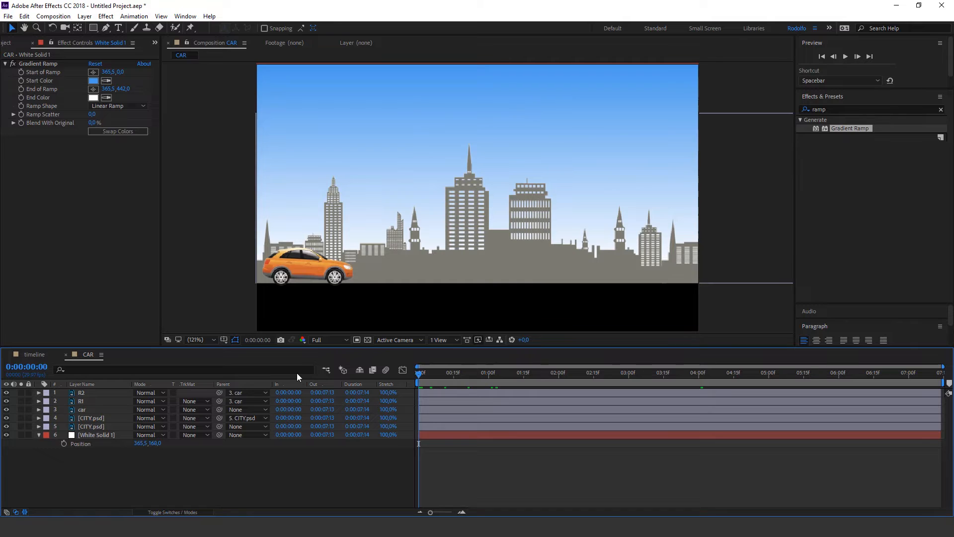
pyautogui.press('space')
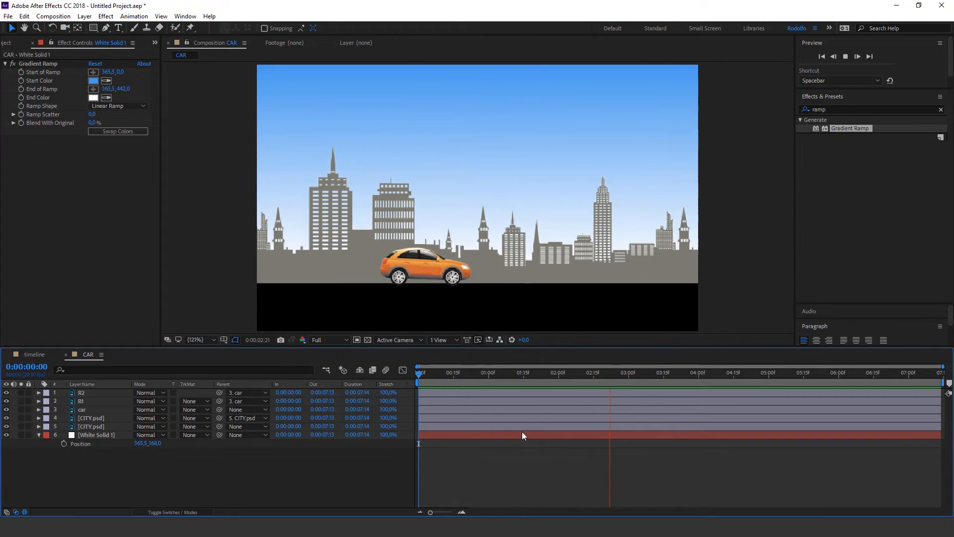
pyautogui.press('space')
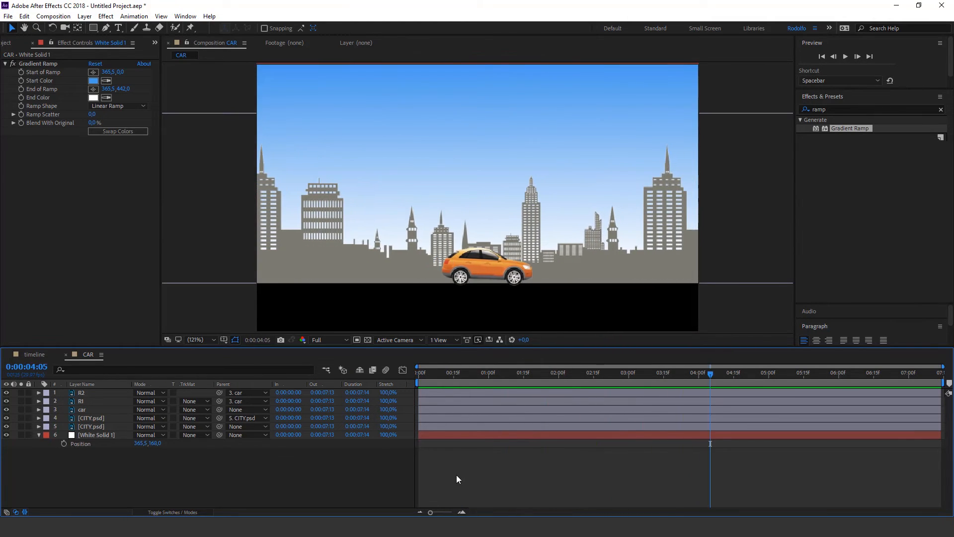
pyautogui.click(40, 436)
pyautogui.rightClick(520, 466)
pyautogui.moveTo(558, 359)
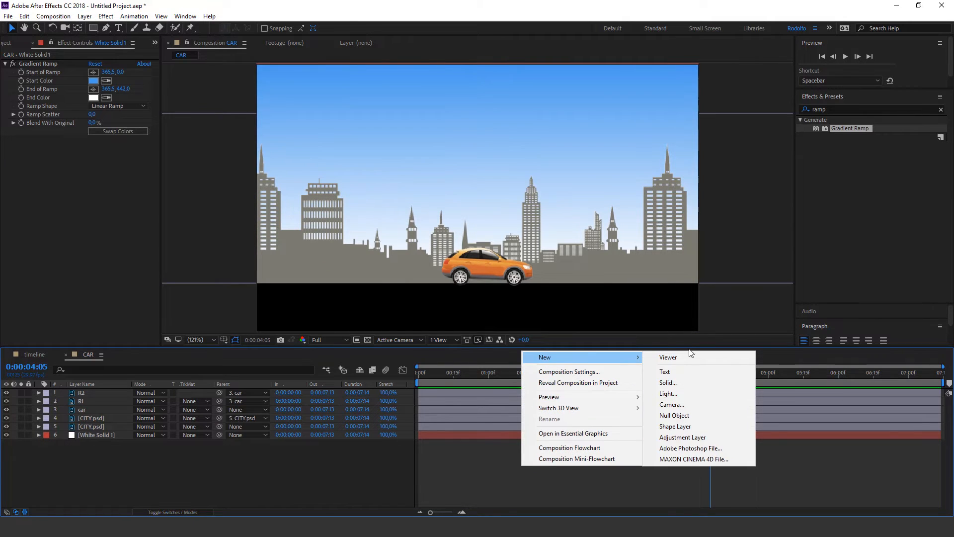
pyautogui.click(677, 393)
pyautogui.click(525, 373)
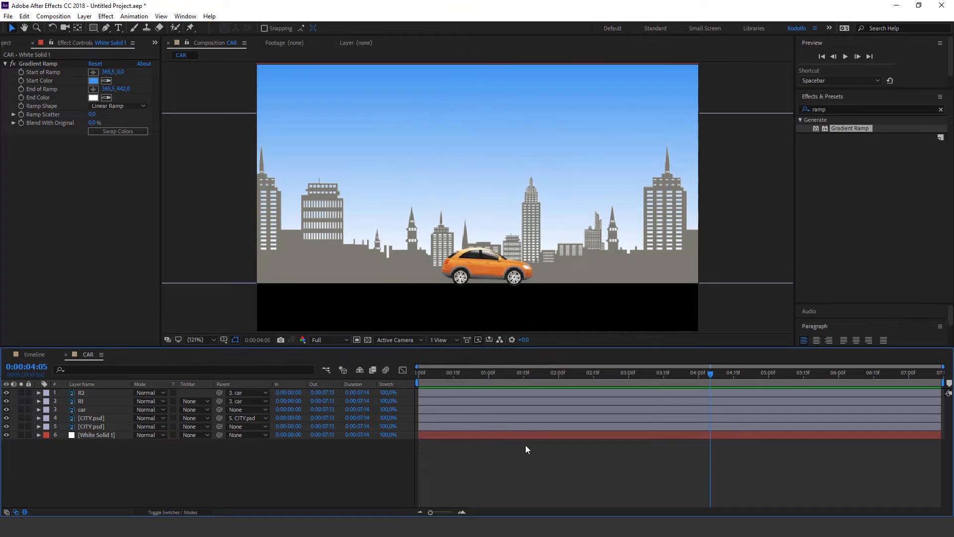
# Create a light gray solid the size of the composition
pyautogui.rightClick(526, 448)
pyautogui.moveTo(573, 353)
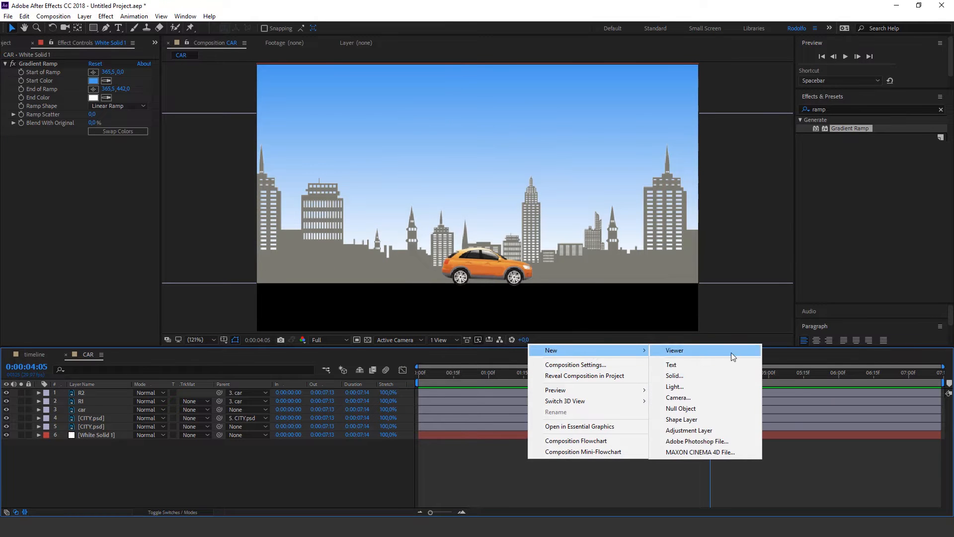
pyautogui.click(711, 372)
pyautogui.click(471, 323)
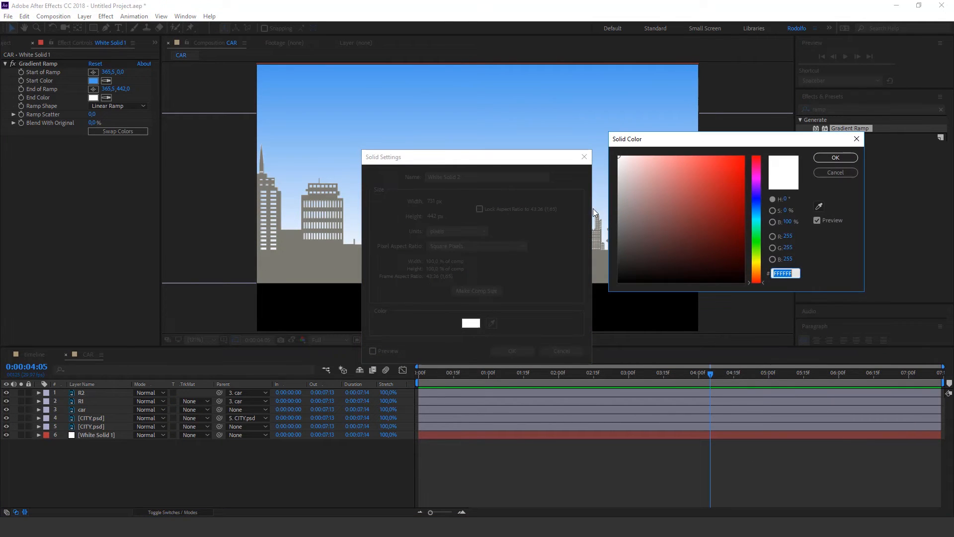
pyautogui.moveTo(621, 169)
pyautogui.mouseDown()
pyautogui.moveTo(621, 182)
pyautogui.moveTo(603, 174)
pyautogui.mouseUp()
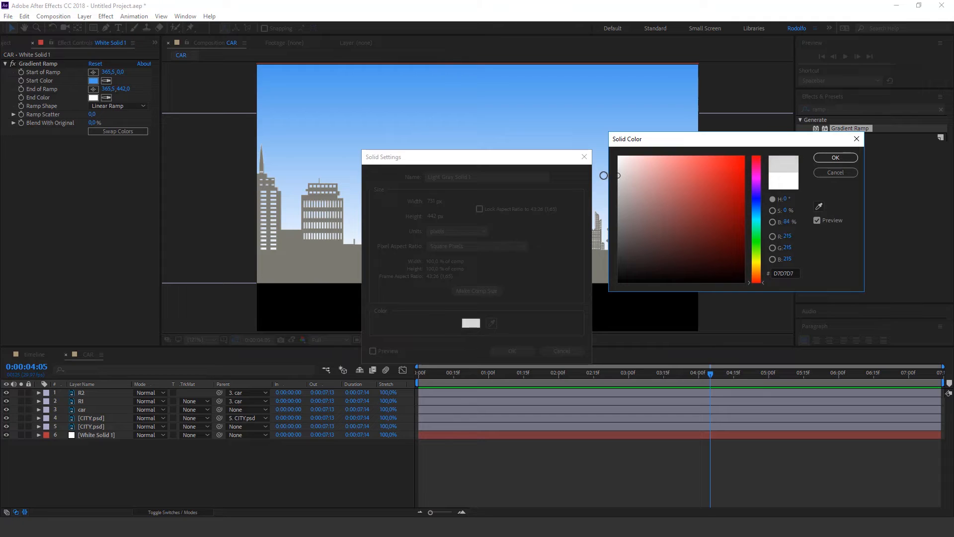
pyautogui.click(835, 157)
pyautogui.click(527, 352)
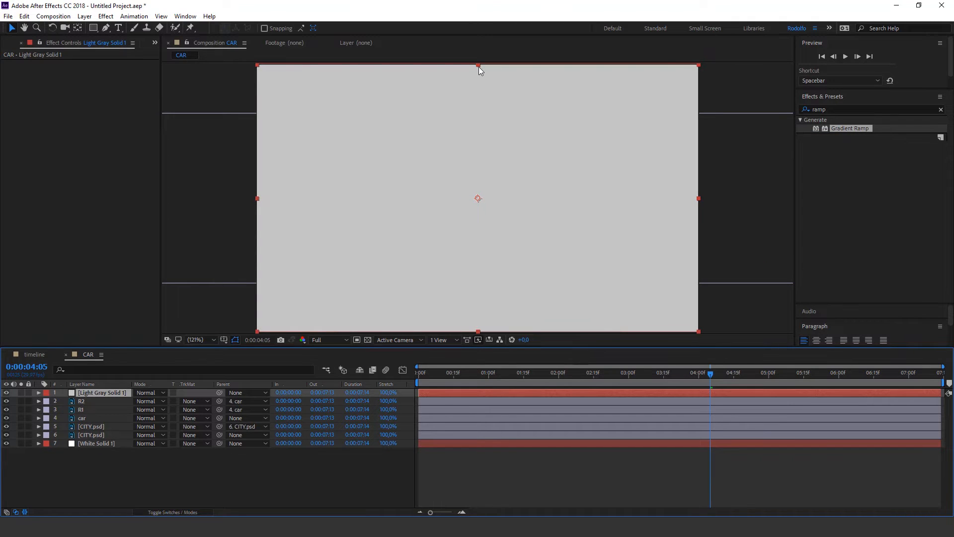
# Squash the light gray solid vertically to about a third of its height and set its position to 365,5, 415,0
pyautogui.moveTo(479, 69); pyautogui.dragTo(478, 159)
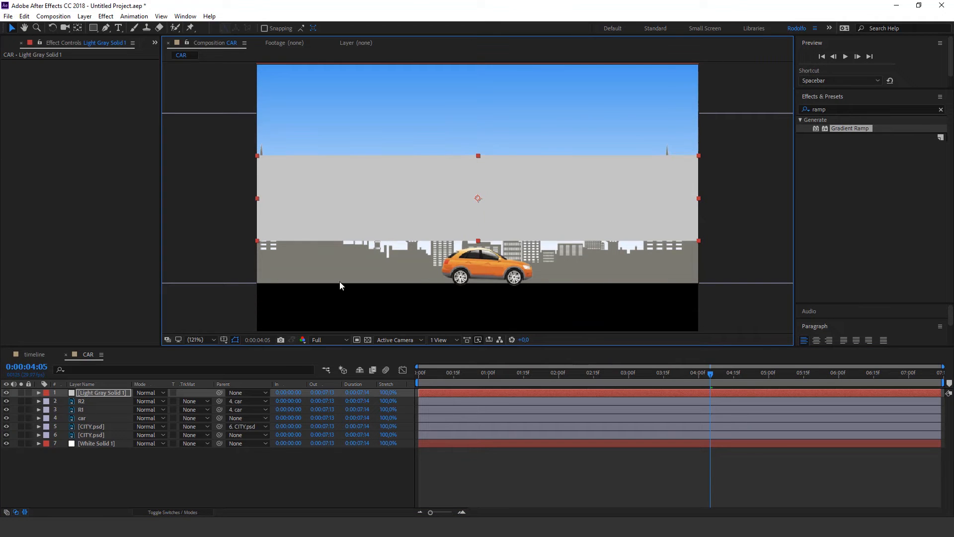
pyautogui.press('p')
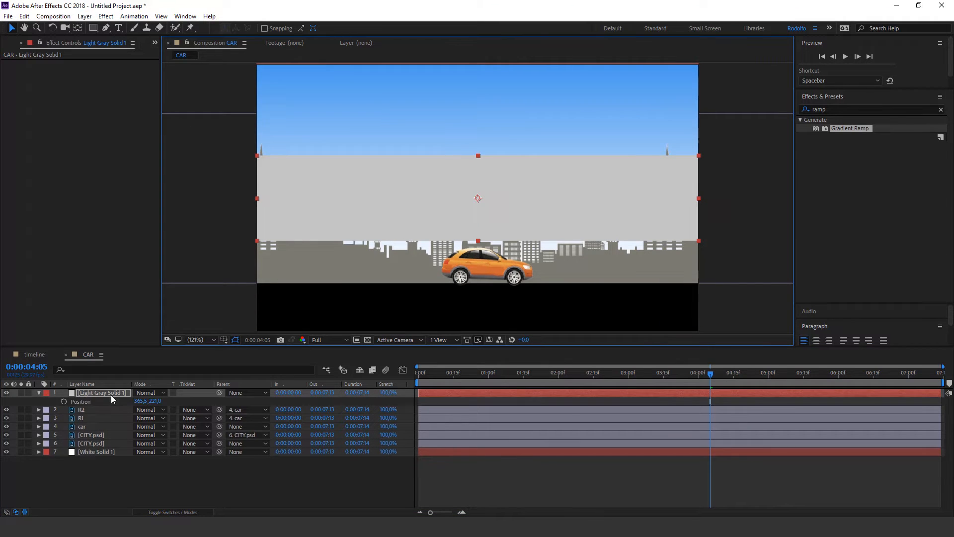
pyautogui.moveTo(156, 401); pyautogui.dragTo(174, 401)
pyautogui.moveTo(256, 395); pyautogui.dragTo(265, 395)
# Move the light gray solid beneath all other layers and collapse its position property
pyautogui.moveTo(102, 395); pyautogui.dragTo(111, 456)
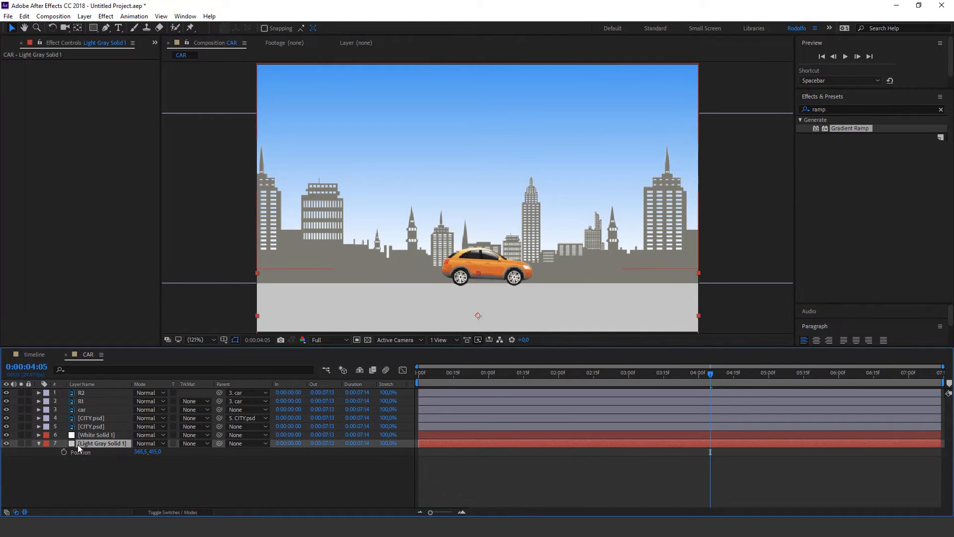
pyautogui.click(39, 442)
pyautogui.click(496, 474)
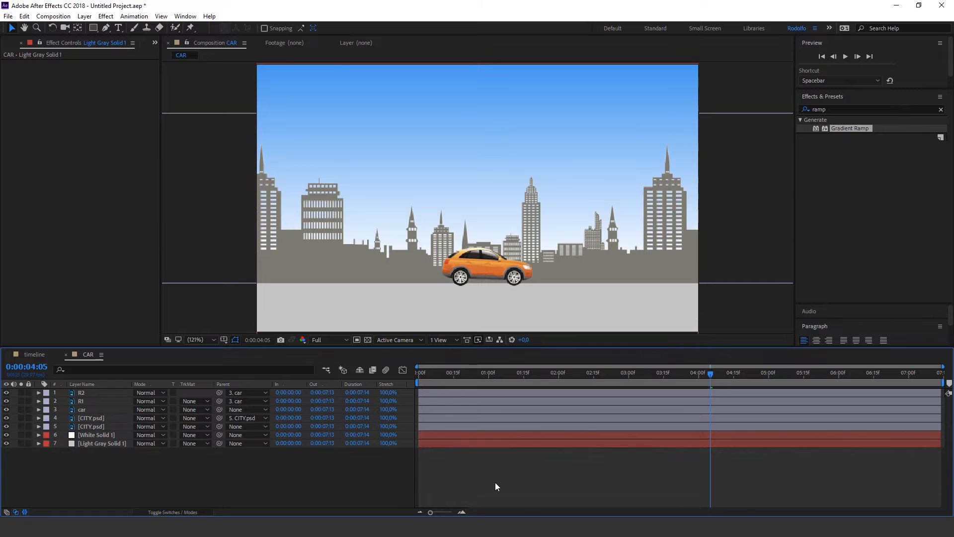
# Go to 0:00:03:26 and add Nike logo.ai from the project files to the composition above all other layers
pyautogui.moveTo(430, 377); pyautogui.dragTo(689, 369)
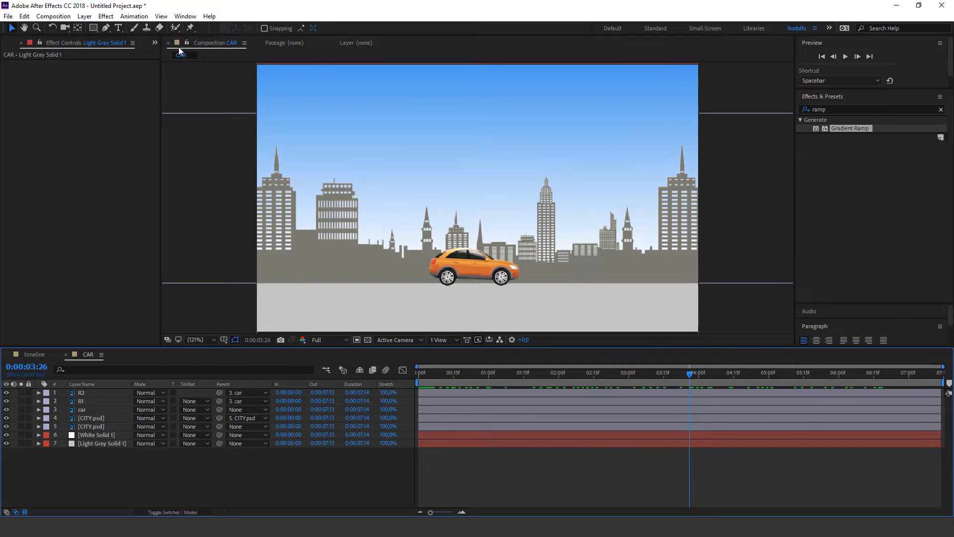
pyautogui.moveTo(162, 58); pyautogui.dragTo(201, 58)
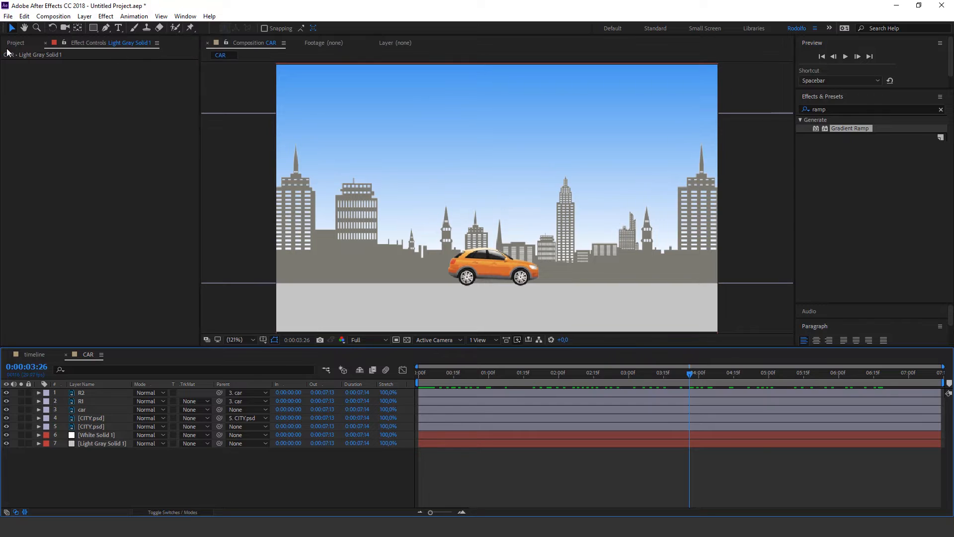
pyautogui.click(15, 44)
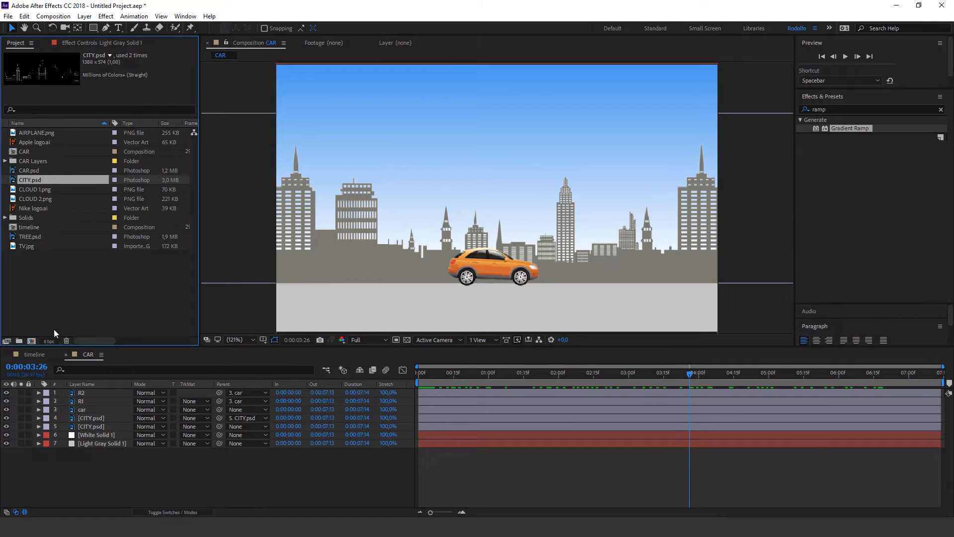
pyautogui.click(35, 142)
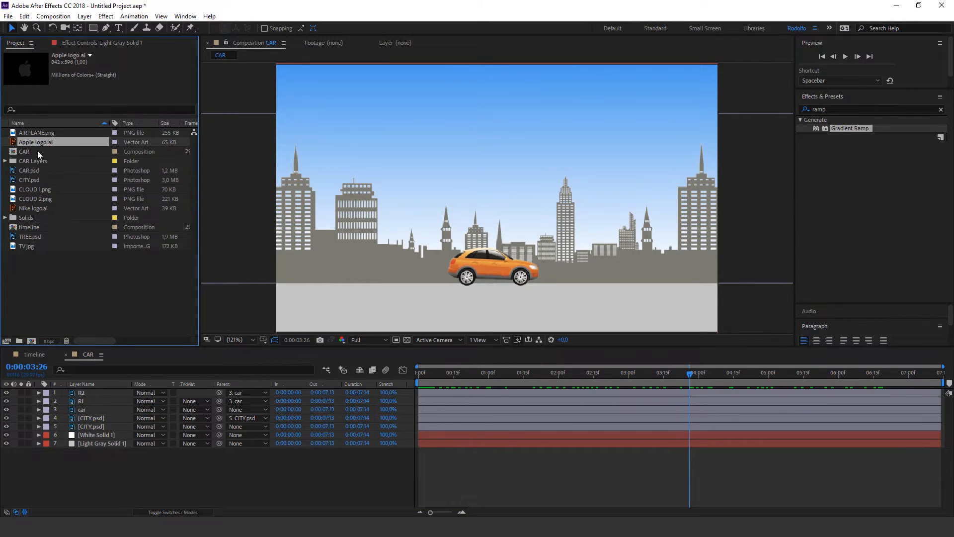
pyautogui.click(41, 209)
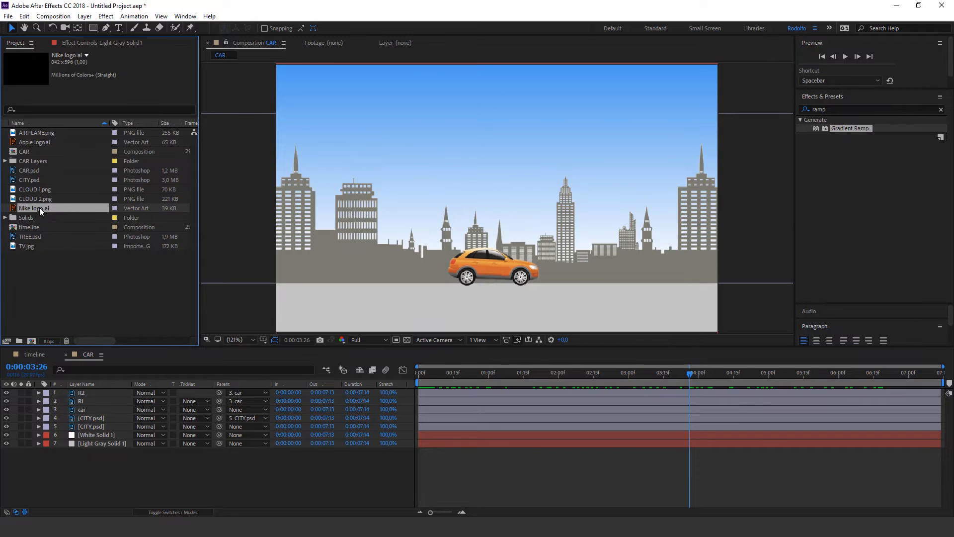
pyautogui.moveTo(40, 208); pyautogui.dragTo(485, 195)
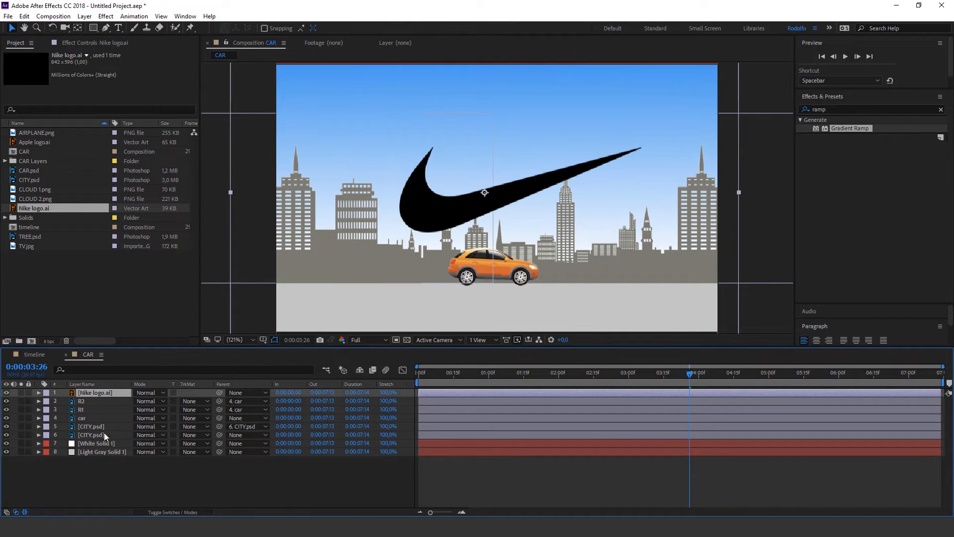
# Scale the Nike logo to 25% and place it in the sky near the upper-right corner of the frame
pyautogui.press('s')
pyautogui.moveTo(167, 401); pyautogui.dragTo(136, 408)
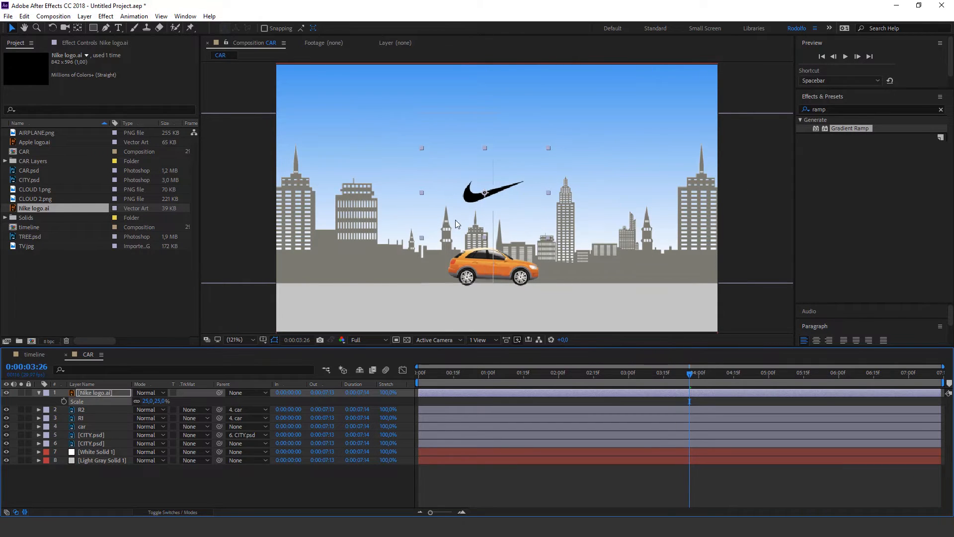
pyautogui.moveTo(502, 189); pyautogui.dragTo(682, 107)
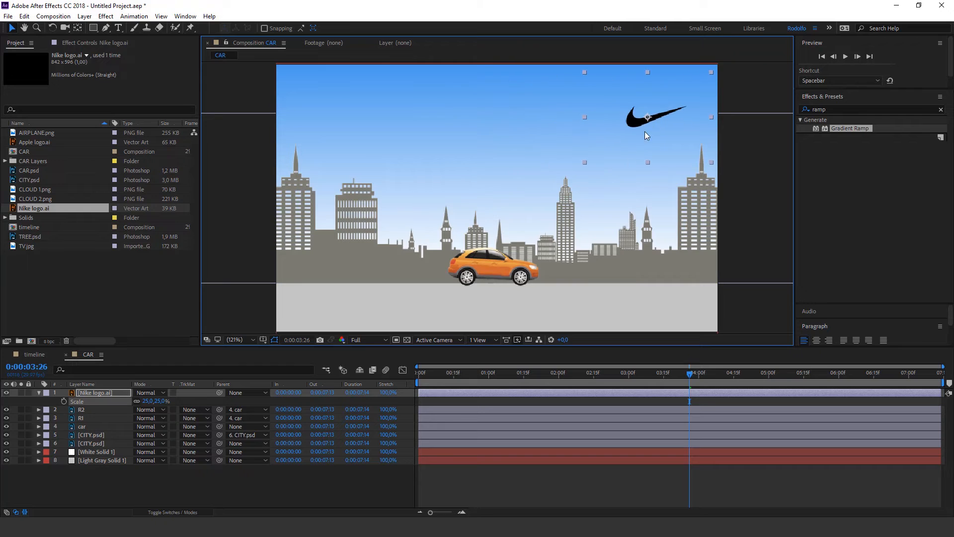
pyautogui.click(87, 474)
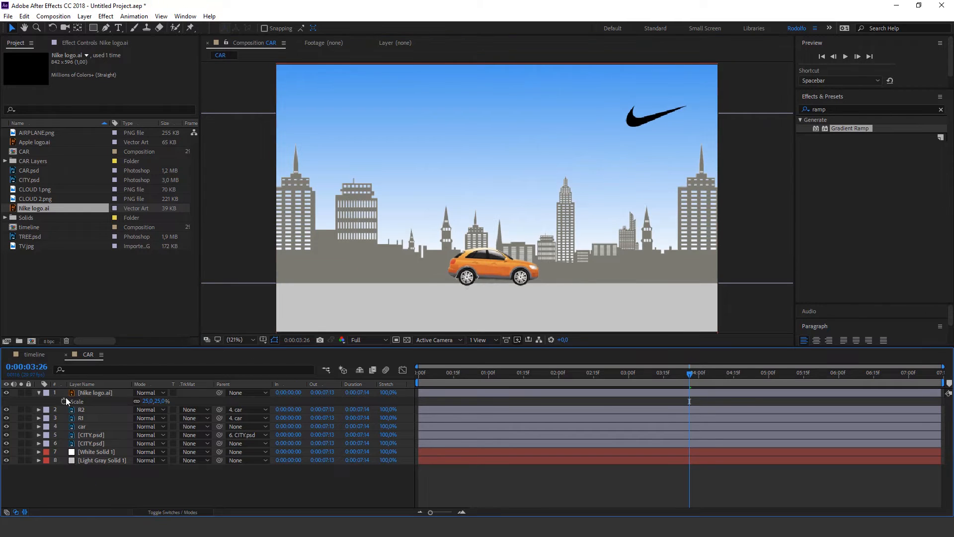
pyautogui.click(39, 392)
pyautogui.click(88, 392)
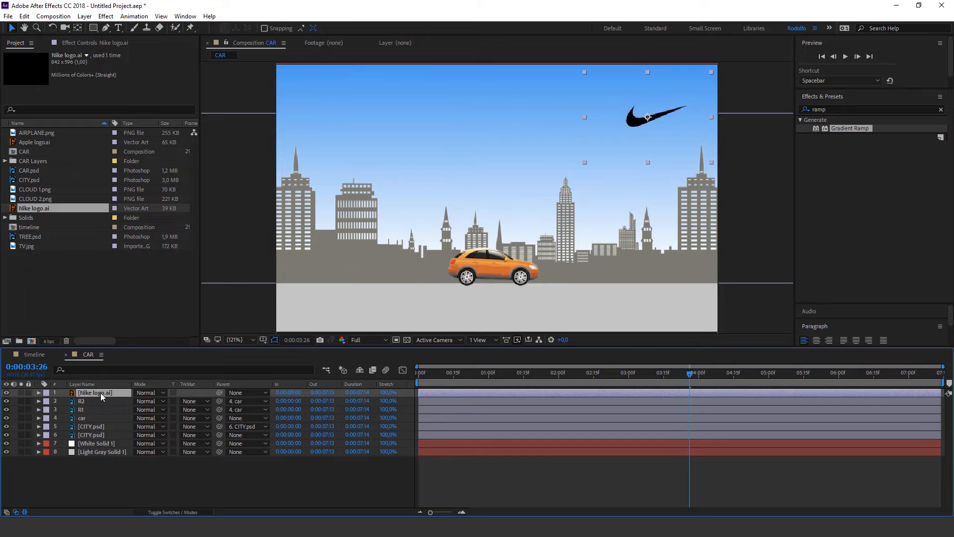
# Draw a large red polygon as a shape layer over the sky and delete that layer
pyautogui.click(115, 465)
pyautogui.click(94, 27)
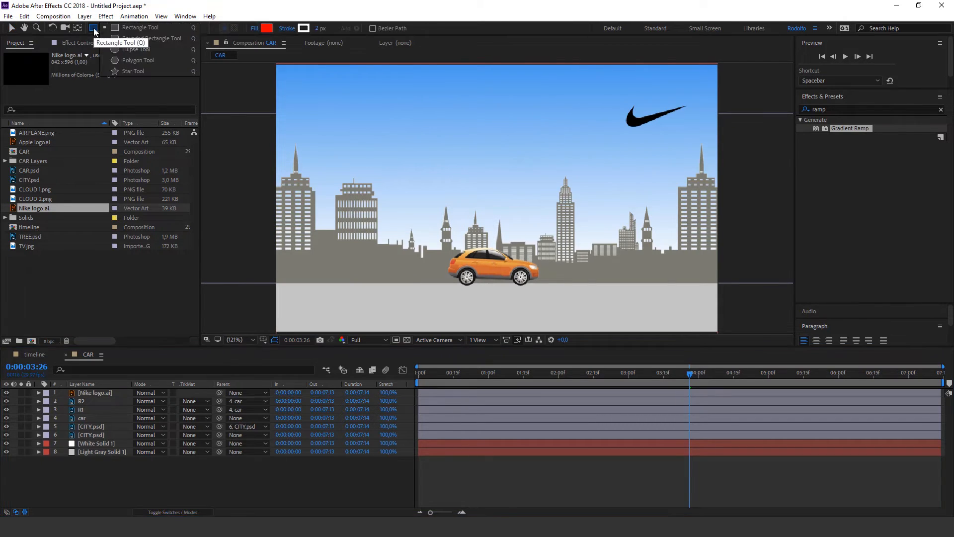
pyautogui.click(126, 60)
pyautogui.moveTo(447, 116)
pyautogui.mouseDown()
pyautogui.moveTo(497, 174)
pyautogui.moveTo(521, 177)
pyautogui.mouseUp()
pyautogui.click(11, 27)
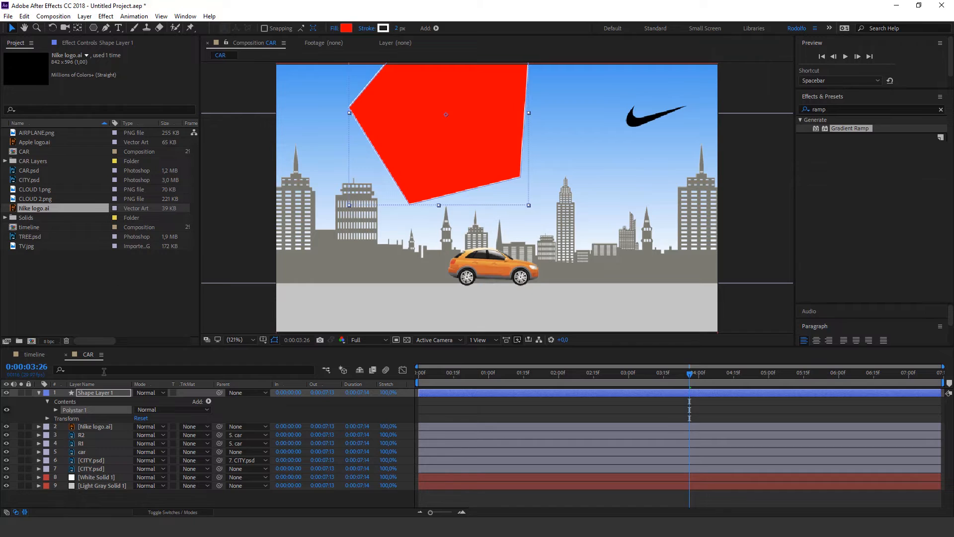
pyautogui.click(97, 394)
pyautogui.press('Delete')
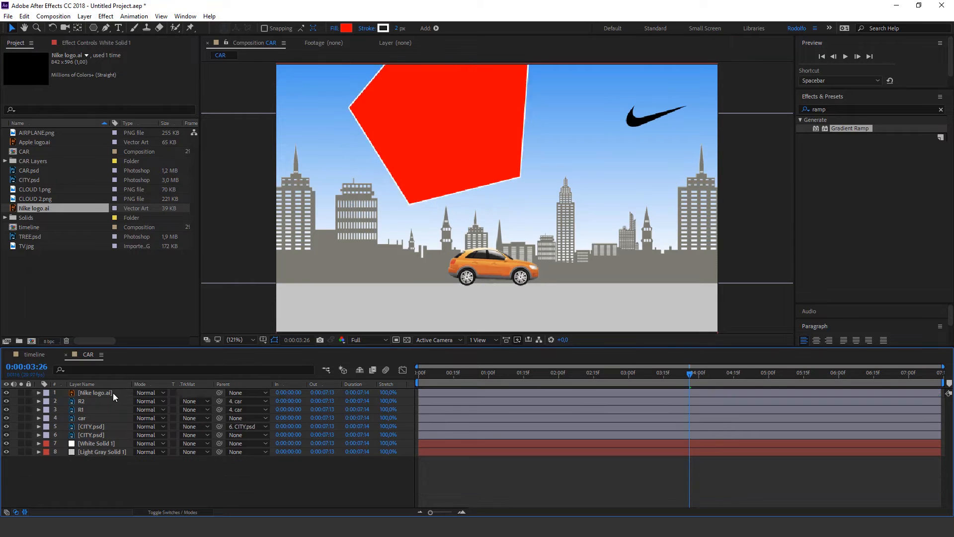
# Create shapes from the Nike logo vector layer and scale the outlines layer to 27%
pyautogui.click(95, 393)
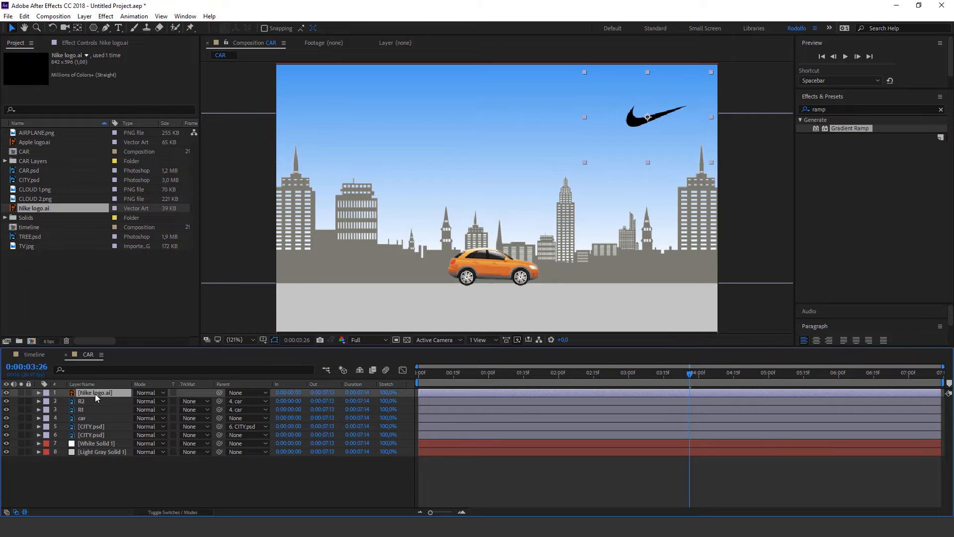
pyautogui.rightClick(95, 393)
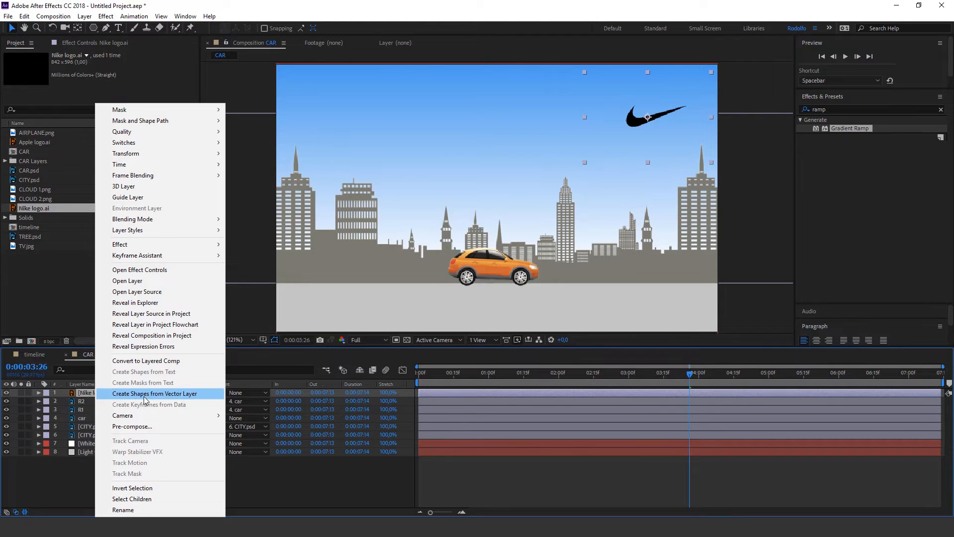
pyautogui.click(166, 395)
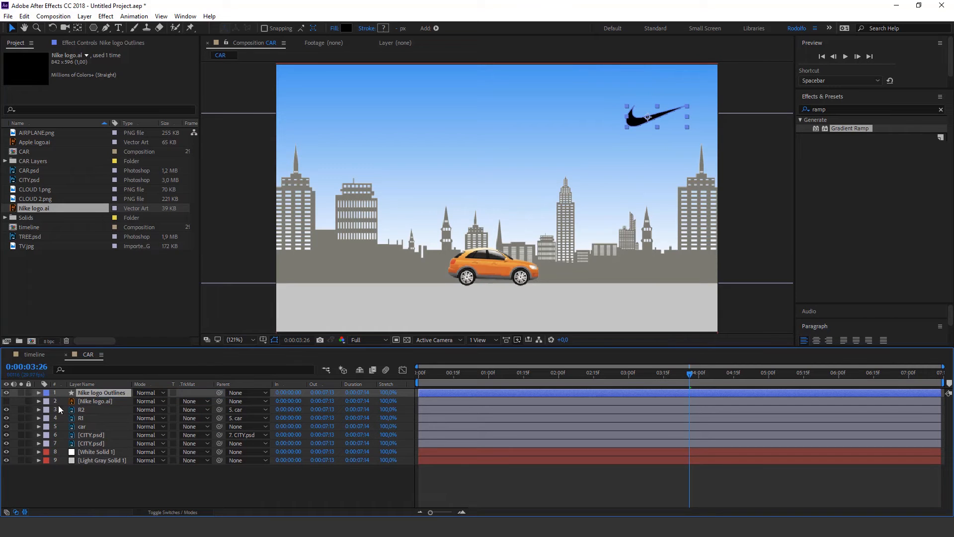
pyautogui.click(7, 393)
pyautogui.click(7, 393)
pyautogui.press('s')
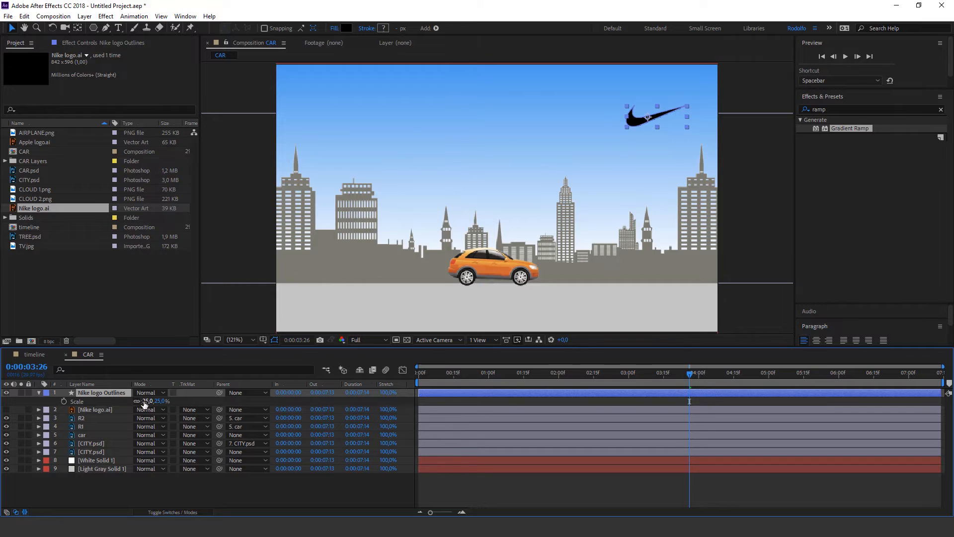
pyautogui.moveTo(148, 401); pyautogui.dragTo(205, 461)
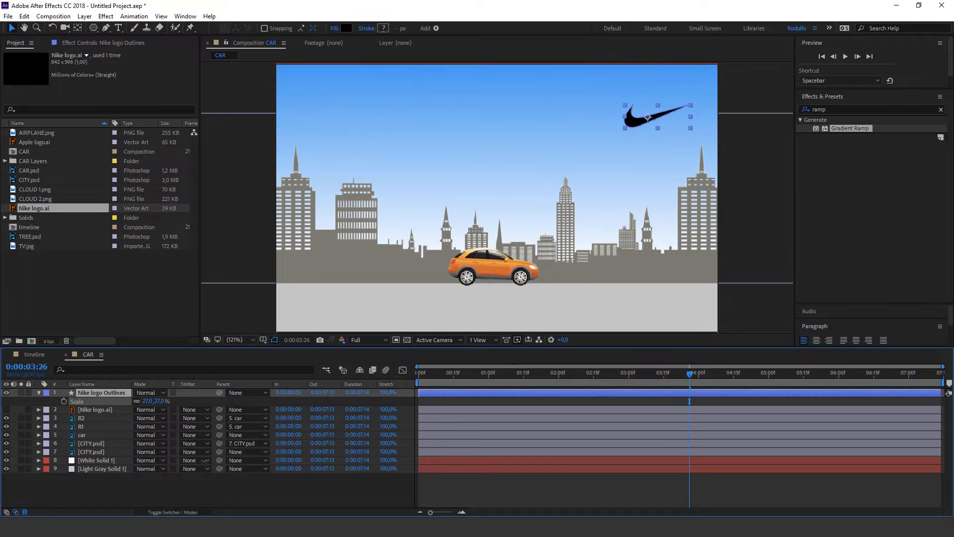
# Delete the Nike logo outlines layer together with the original Nike logo.ai layer from the composition
pyautogui.click(96, 411)
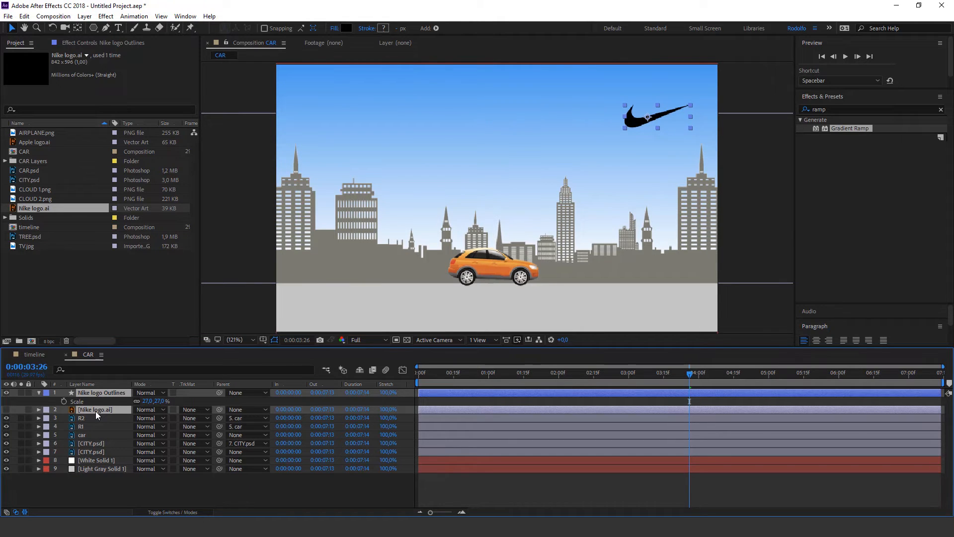
pyautogui.press('Delete')
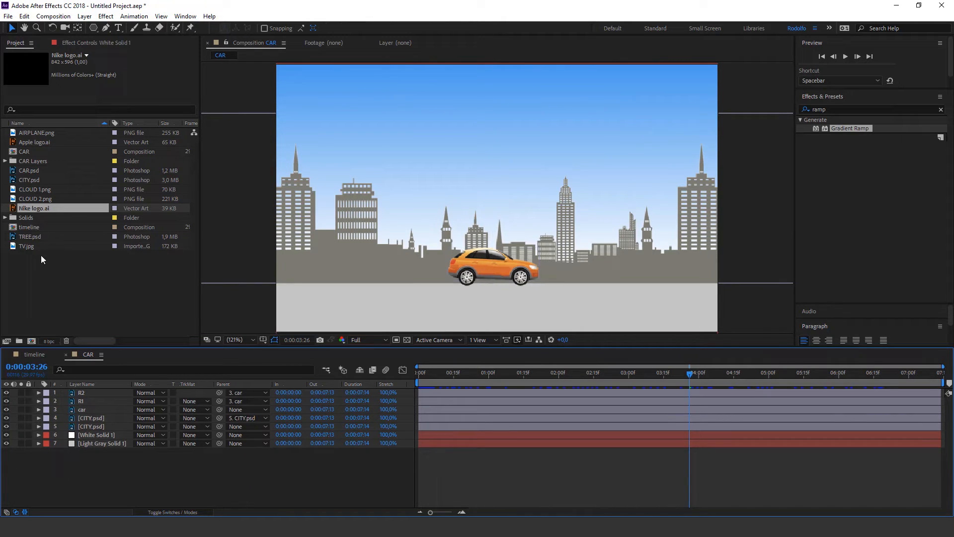
pyautogui.click(41, 269)
# Add CLOUD 1.png to the composition, scaled to 32% and placed in the sky at about 181,9, 85,6
pyautogui.moveTo(32, 188); pyautogui.dragTo(457, 149)
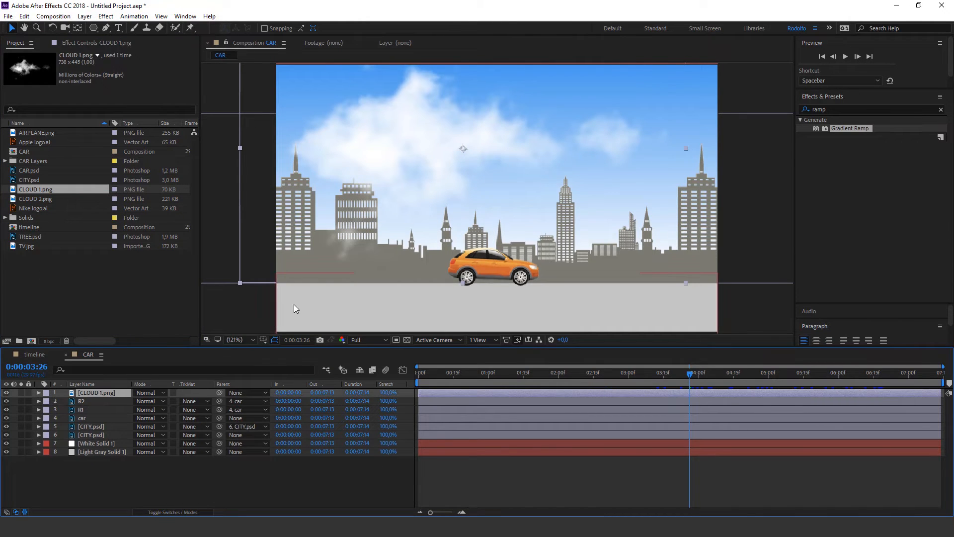
pyautogui.press('s')
pyautogui.moveTo(148, 401); pyautogui.dragTo(109, 403)
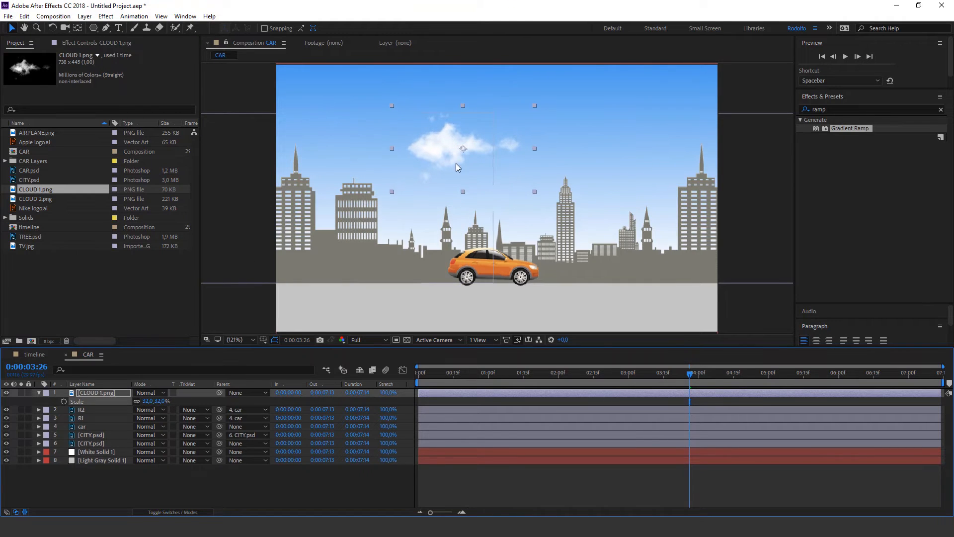
pyautogui.moveTo(446, 145); pyautogui.dragTo(370, 114)
# Set a scale keyframe for the CLOUD 1.png layer at 0:00:00:00 and go to 0:00:07:13
pyautogui.moveTo(439, 373); pyautogui.dragTo(399, 374)
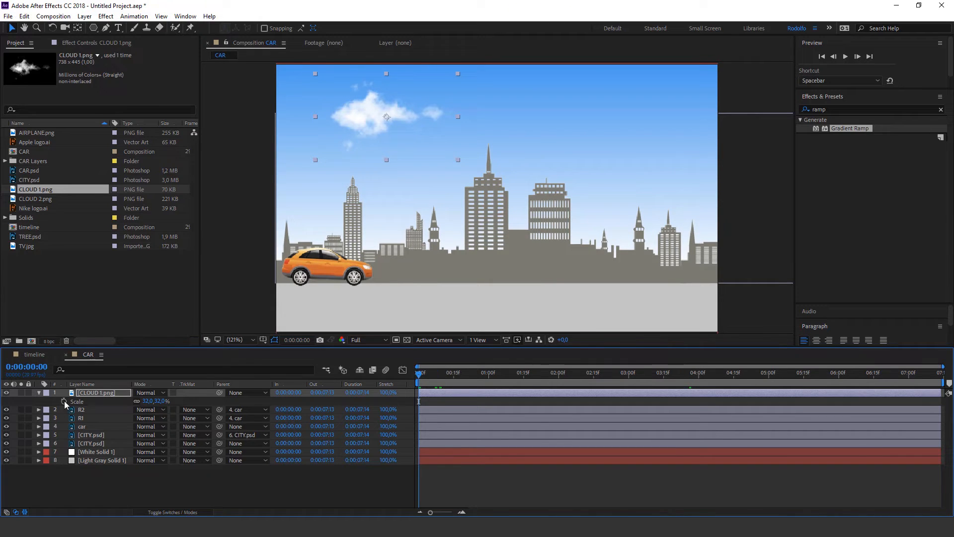
pyautogui.click(64, 401)
pyautogui.moveTo(455, 374); pyautogui.dragTo(946, 362)
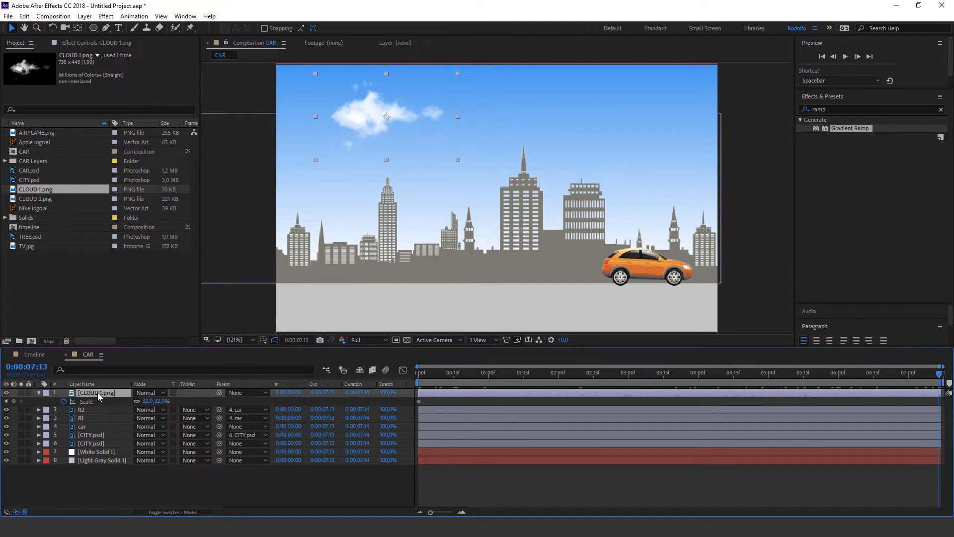
# Keyframe the CLOUD 1.png position at 0:00:00:00 and move it horizontally to 252,9, 85,6 at 0:00:07:13
pyautogui.press('p')
pyautogui.moveTo(436, 375); pyautogui.dragTo(316, 379)
pyautogui.click(64, 401)
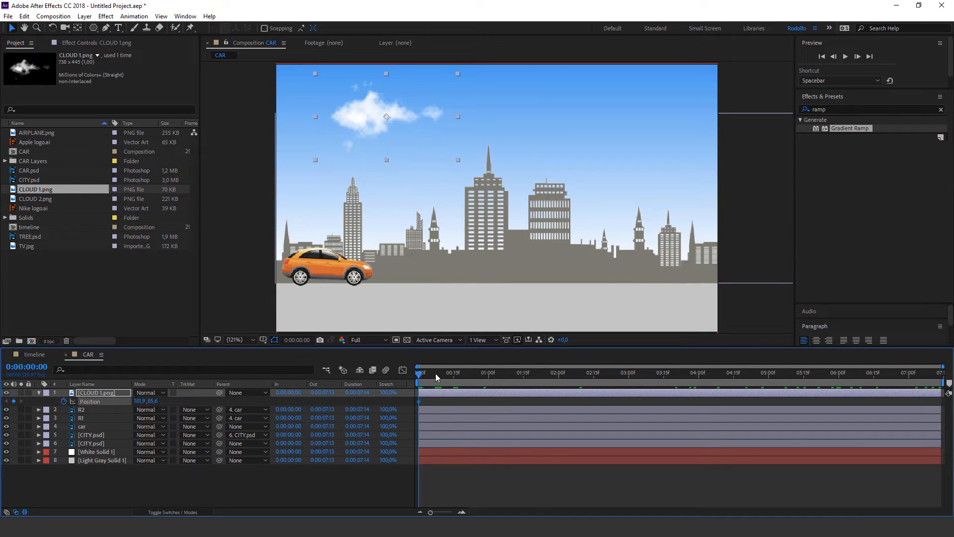
pyautogui.moveTo(437, 377); pyautogui.dragTo(948, 375)
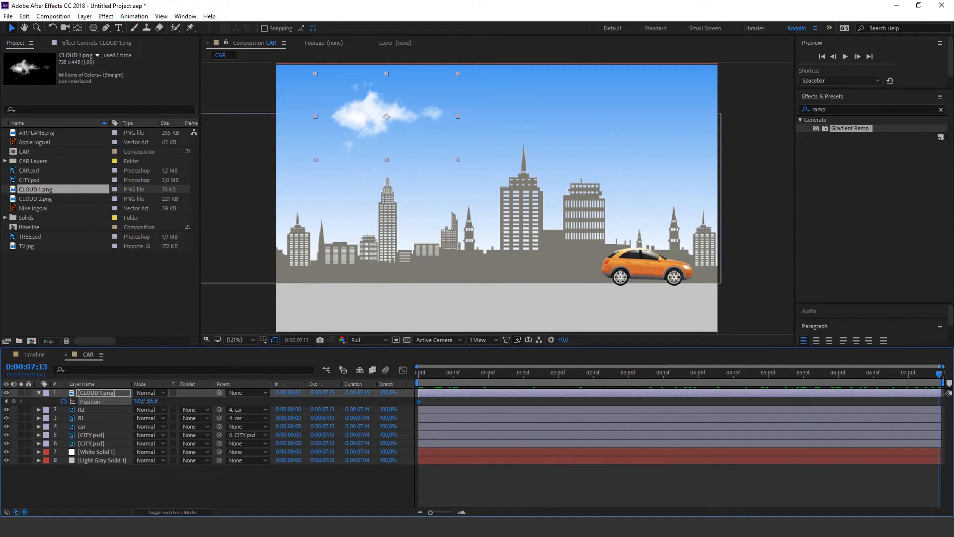
pyautogui.moveTo(151, 403); pyautogui.dragTo(222, 400)
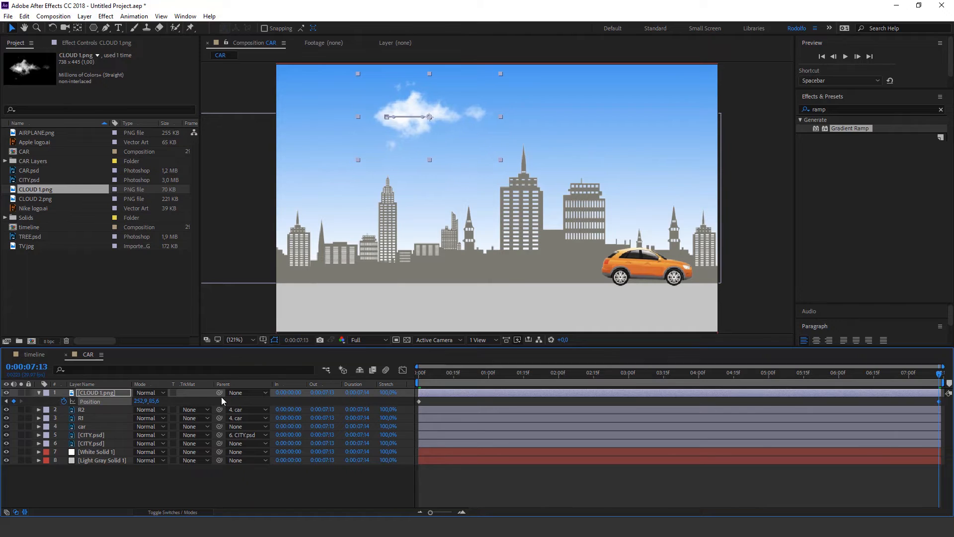
# Add CLOUD 2.png to the composition, scaled to 17% and placed beside the first cloud at about 541,6, 84,9
pyautogui.click(43, 279)
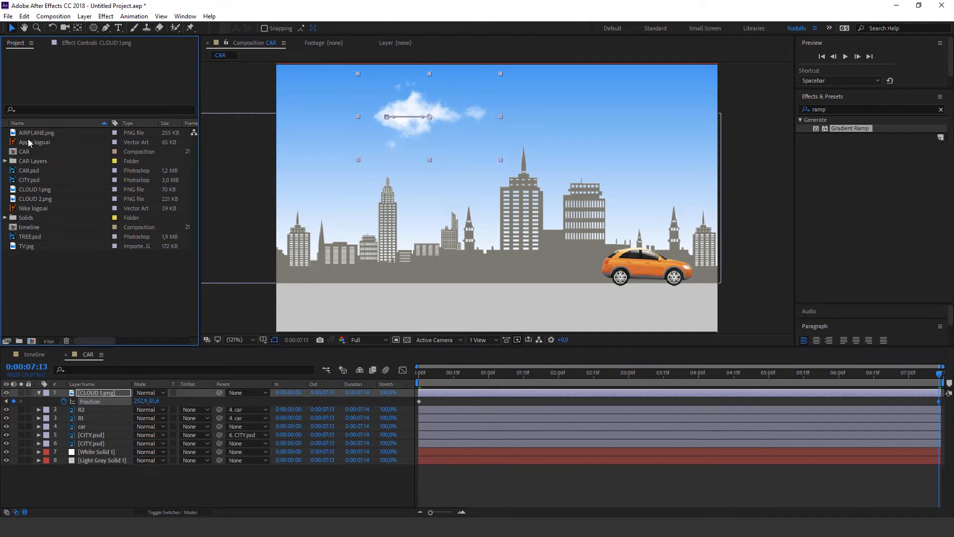
pyautogui.click(34, 189)
pyautogui.click(53, 208)
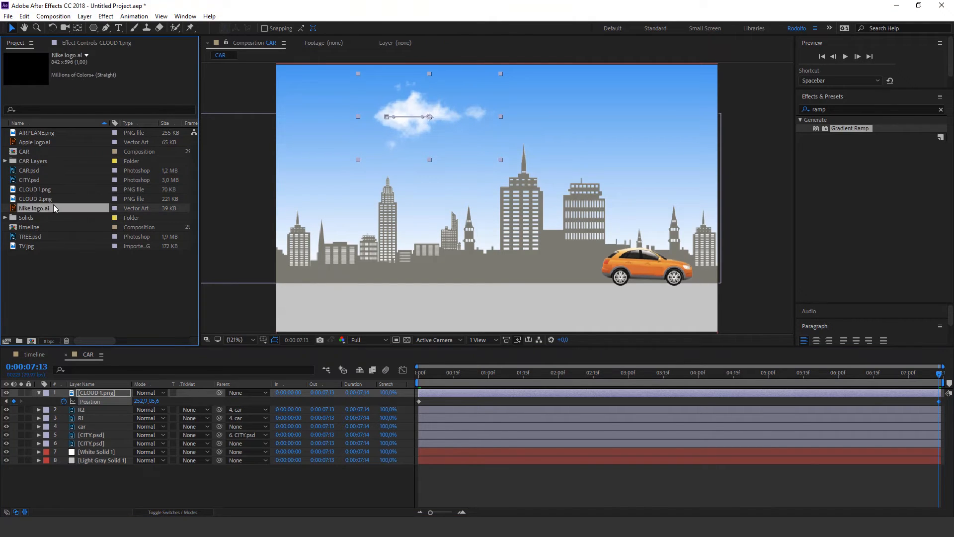
pyautogui.click(36, 199)
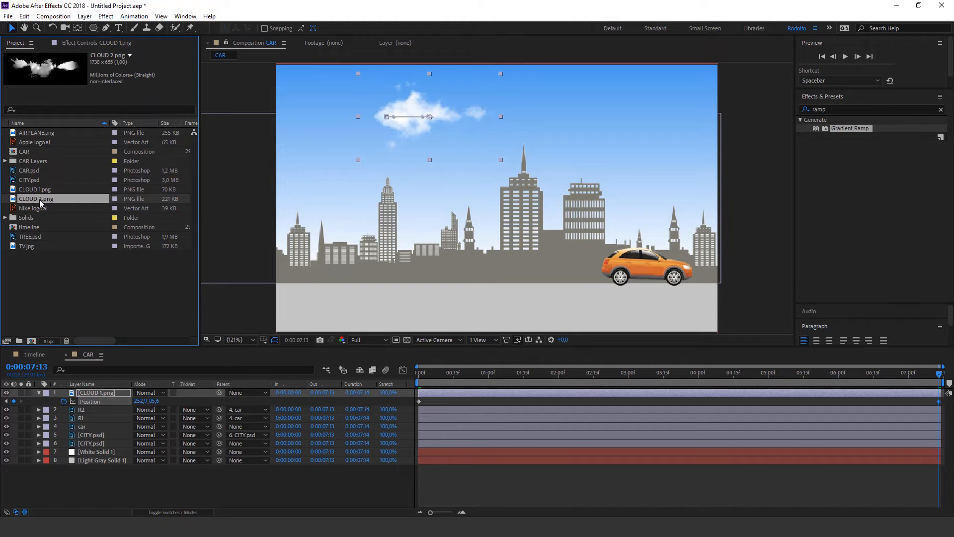
pyautogui.moveTo(43, 203); pyautogui.dragTo(571, 135)
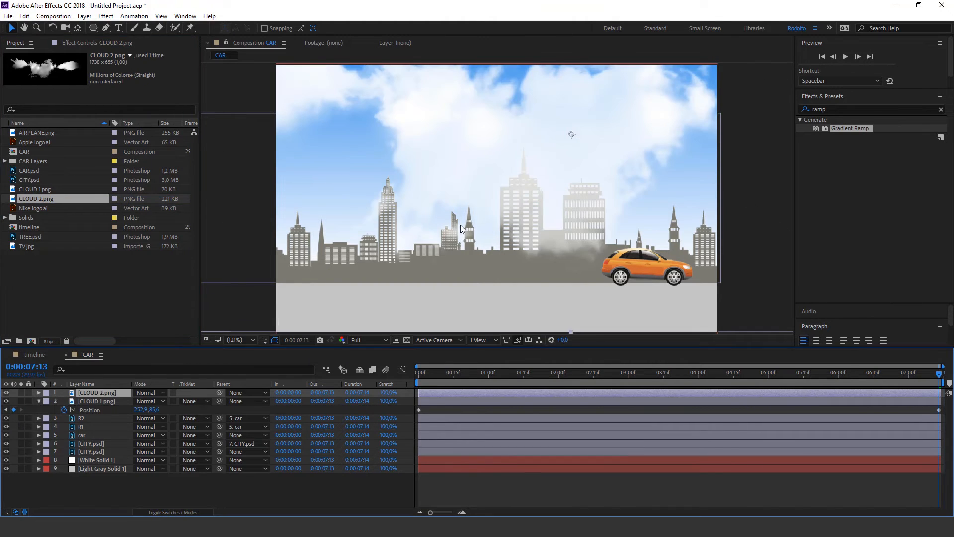
pyautogui.press('s')
pyautogui.moveTo(149, 402); pyautogui.dragTo(102, 403)
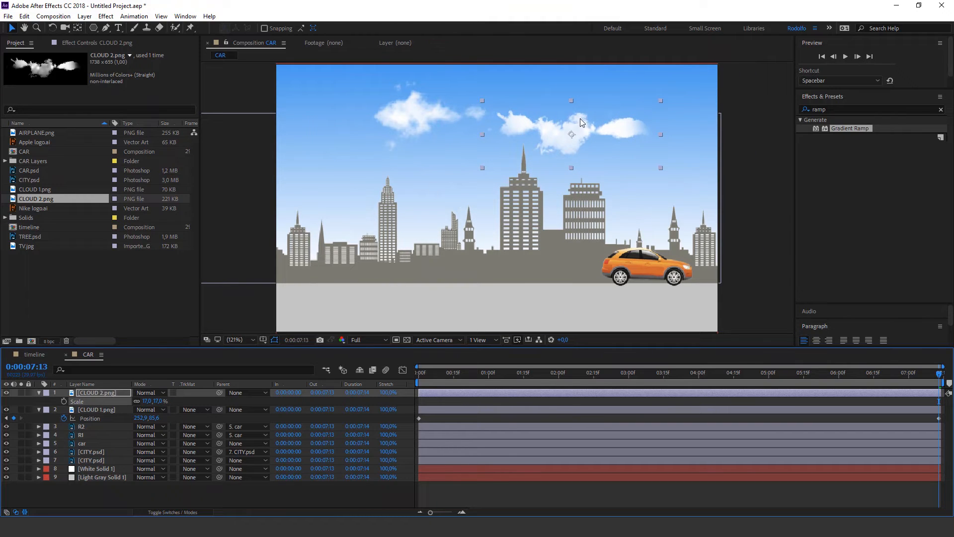
pyautogui.moveTo(584, 118); pyautogui.dragTo(619, 100)
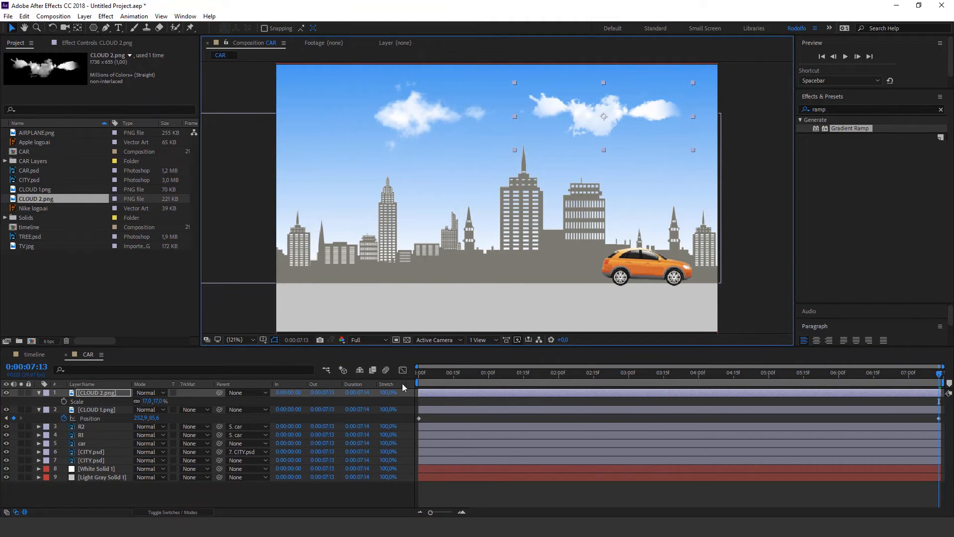
# Set a scale keyframe for the CLOUD 2.png layer at 0:00:00:00 and go to 0:00:07:13
pyautogui.moveTo(427, 377); pyautogui.dragTo(404, 375)
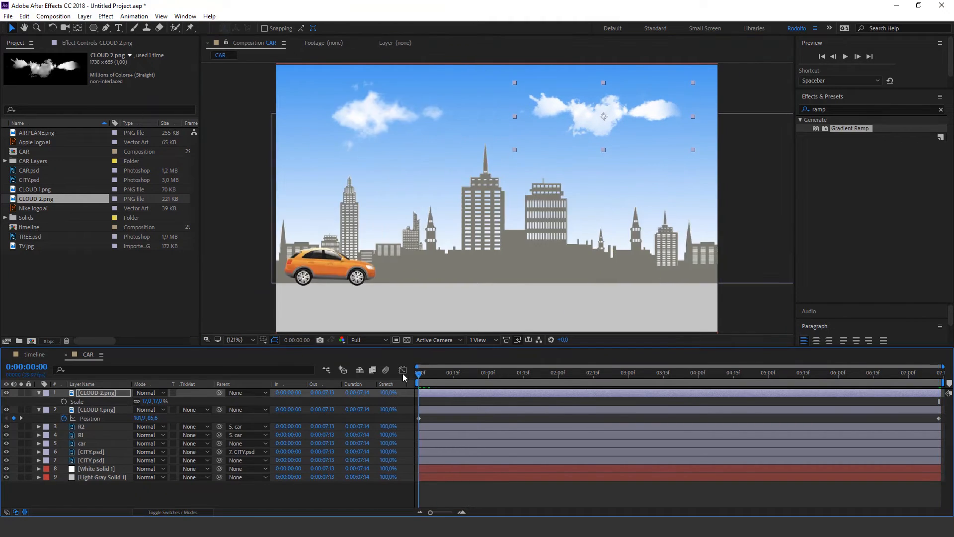
pyautogui.click(65, 401)
pyautogui.moveTo(512, 373); pyautogui.dragTo(939, 373)
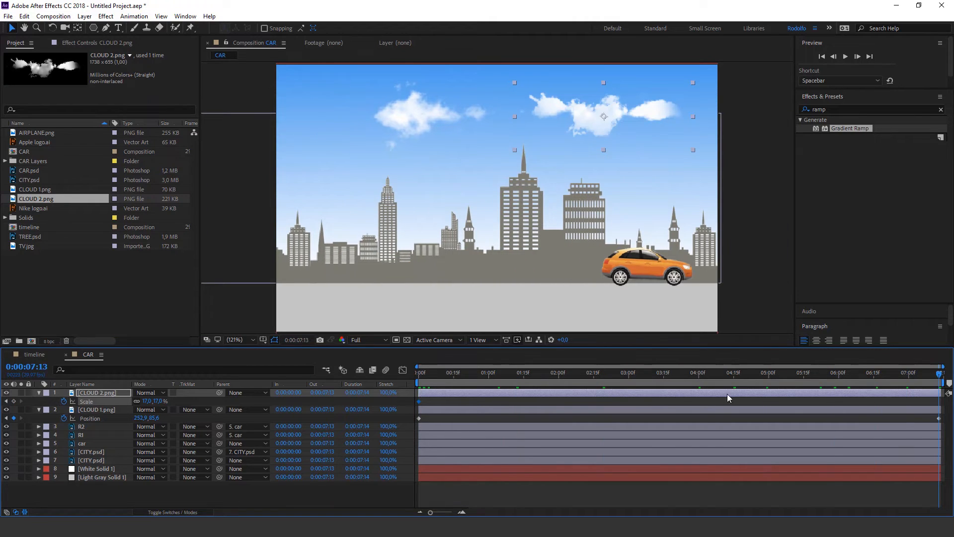
pyautogui.moveTo(149, 401)
pyautogui.mouseDown()
pyautogui.moveTo(164, 401)
pyautogui.moveTo(151, 402)
pyautogui.mouseUp()
# Keyframe the CLOUD 2.png position at 0:00:00:00 and move it horizontally to about 583 at 0:00:07:13
pyautogui.press('p')
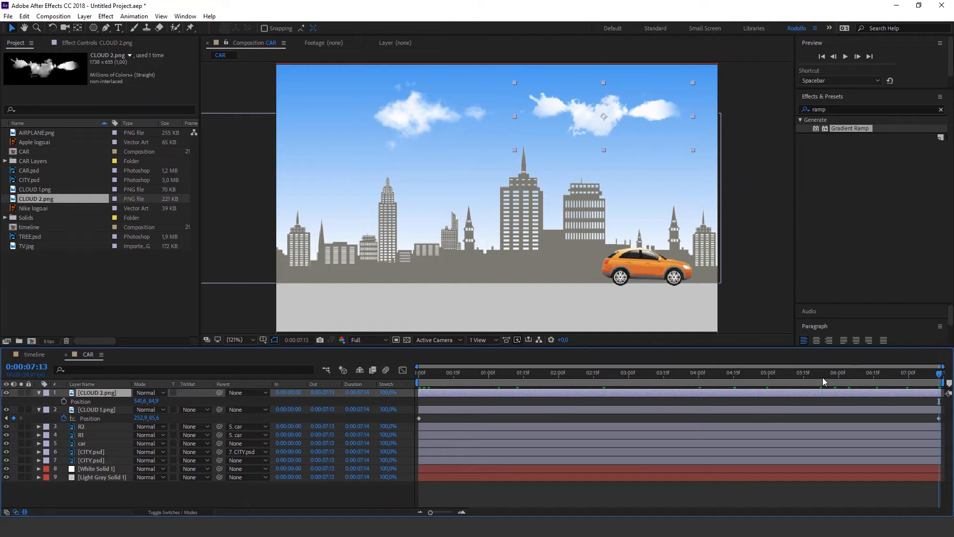
pyautogui.moveTo(824, 381); pyautogui.dragTo(351, 426)
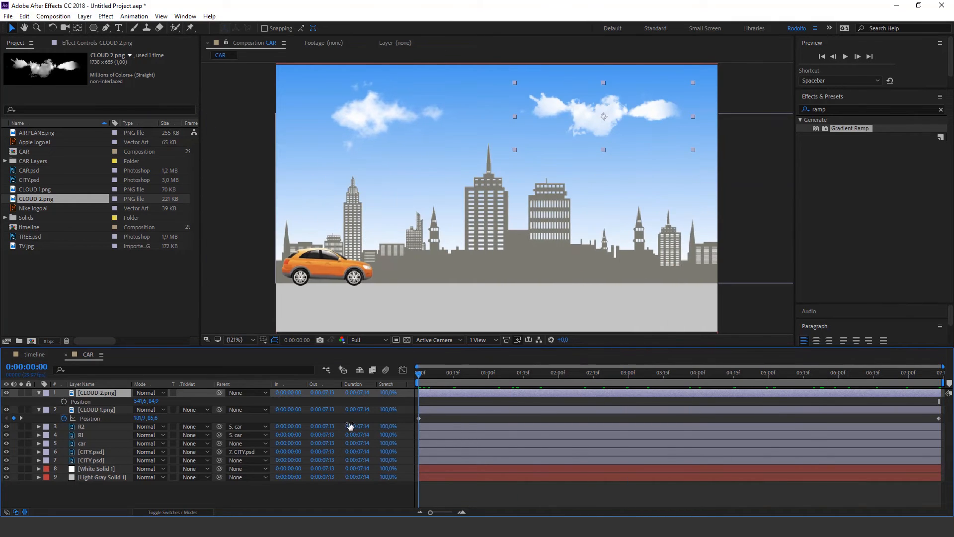
pyautogui.click(64, 401)
pyautogui.moveTo(428, 376); pyautogui.dragTo(953, 380)
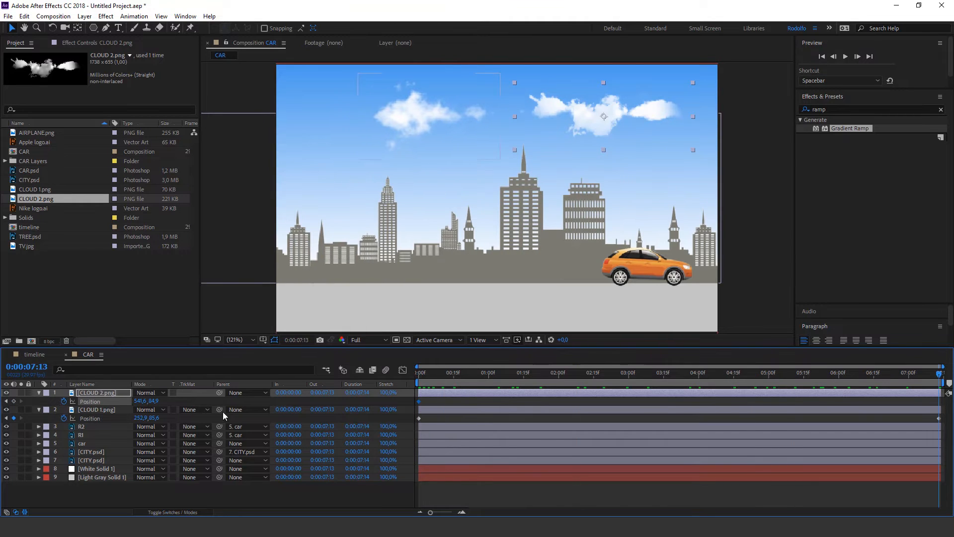
pyautogui.moveTo(140, 401); pyautogui.dragTo(162, 400)
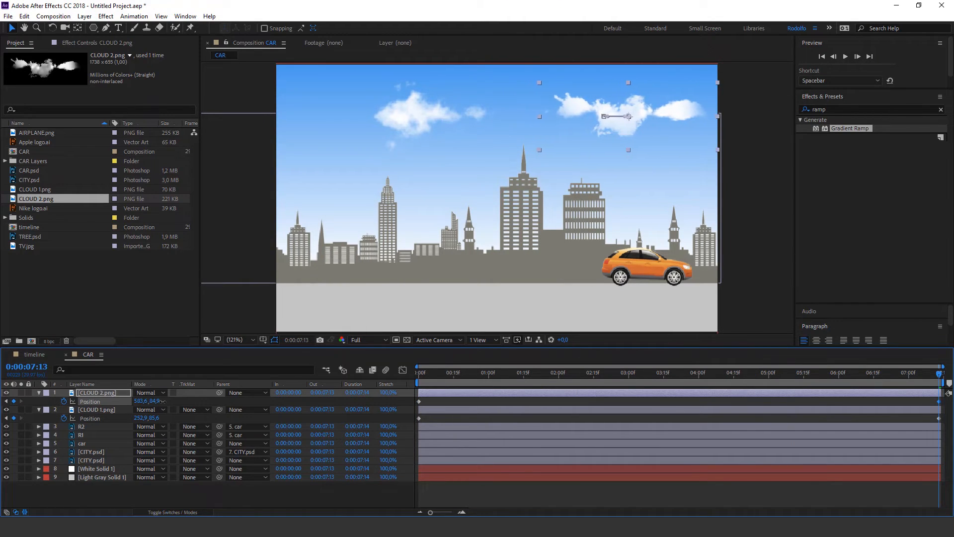
pyautogui.moveTo(413, 376); pyautogui.dragTo(283, 421)
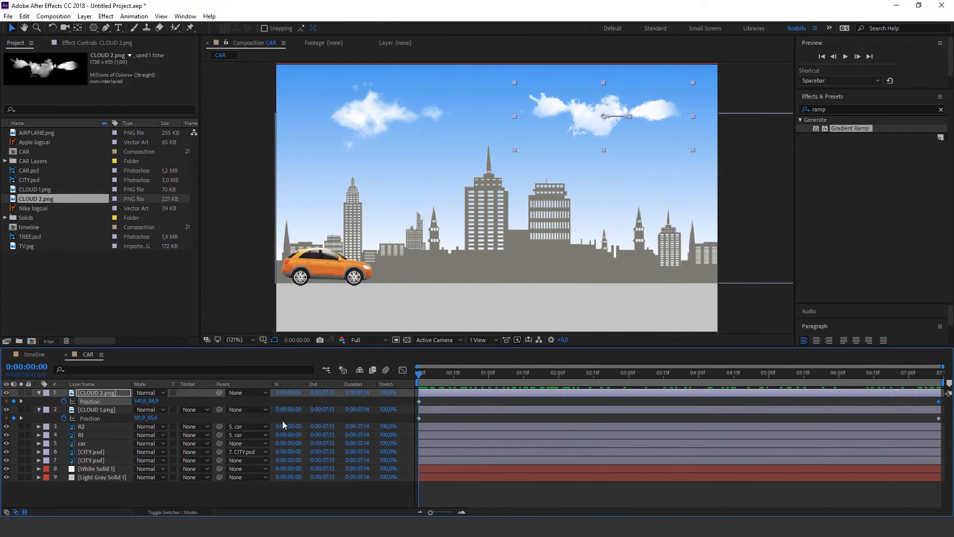
# Collapse the CLOUD 1.png properties and lower the opacity of the CLOUD 2.png layer to about 93%
pyautogui.click(105, 501)
pyautogui.click(39, 409)
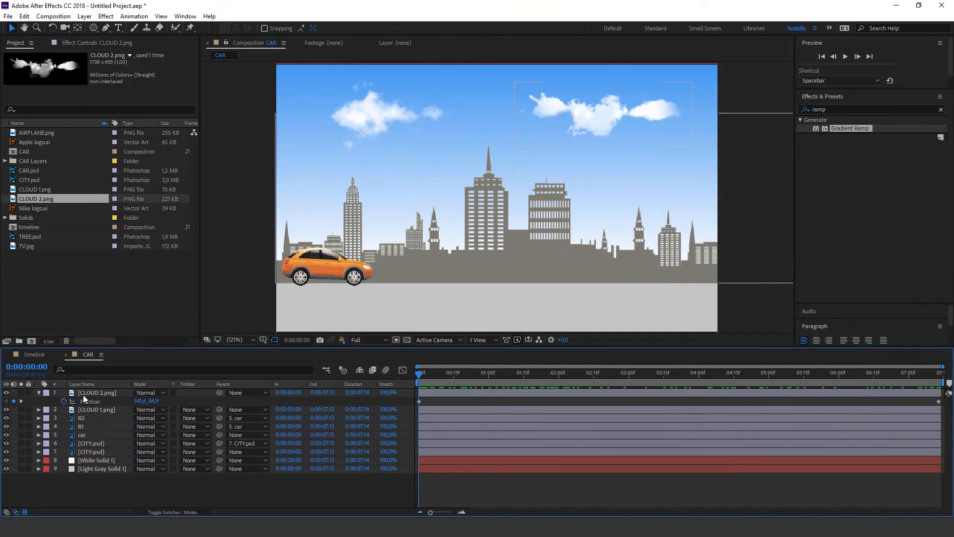
pyautogui.click(85, 394)
pyautogui.press('t')
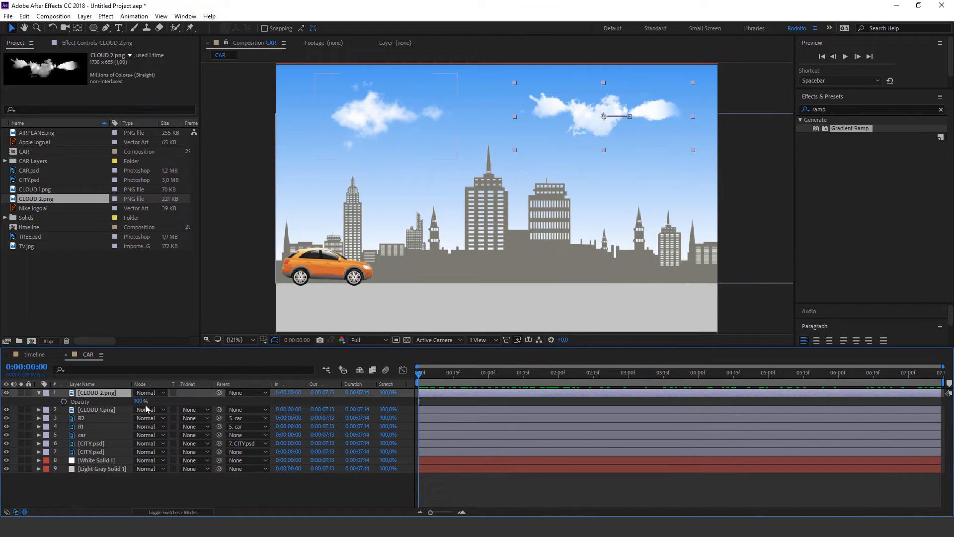
pyautogui.moveTo(138, 401)
pyautogui.mouseDown()
pyautogui.moveTo(122, 405)
pyautogui.moveTo(149, 403)
pyautogui.mouseUp()
pyautogui.click(420, 485)
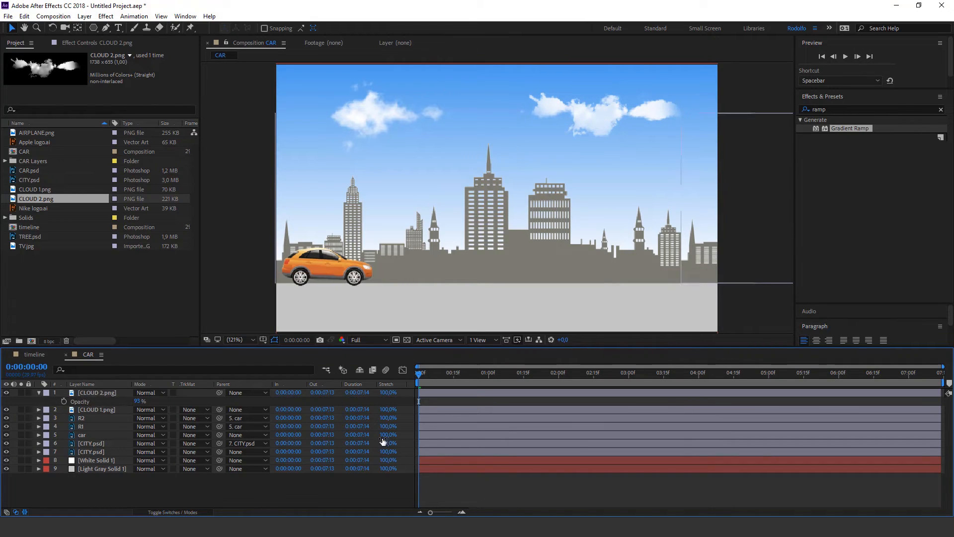
pyautogui.click(39, 393)
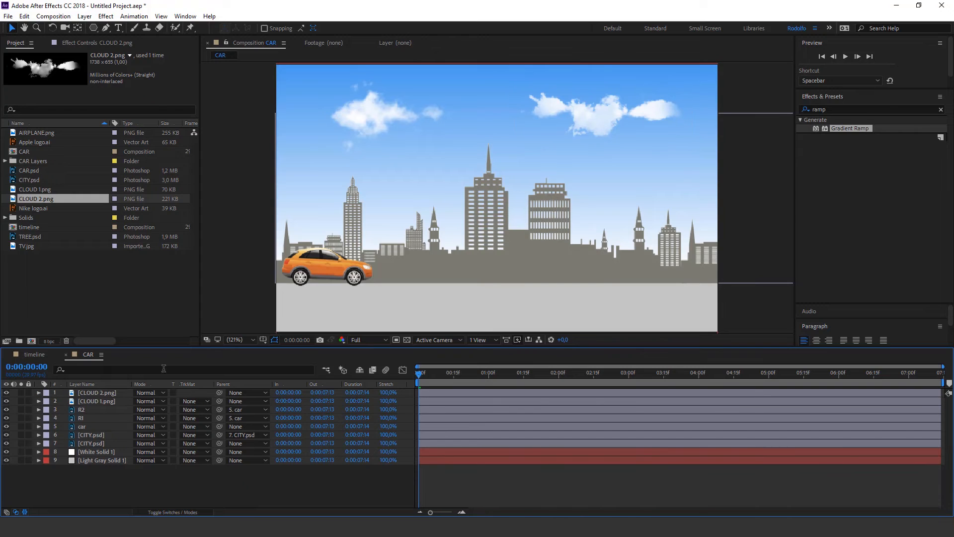
pyautogui.click(114, 395)
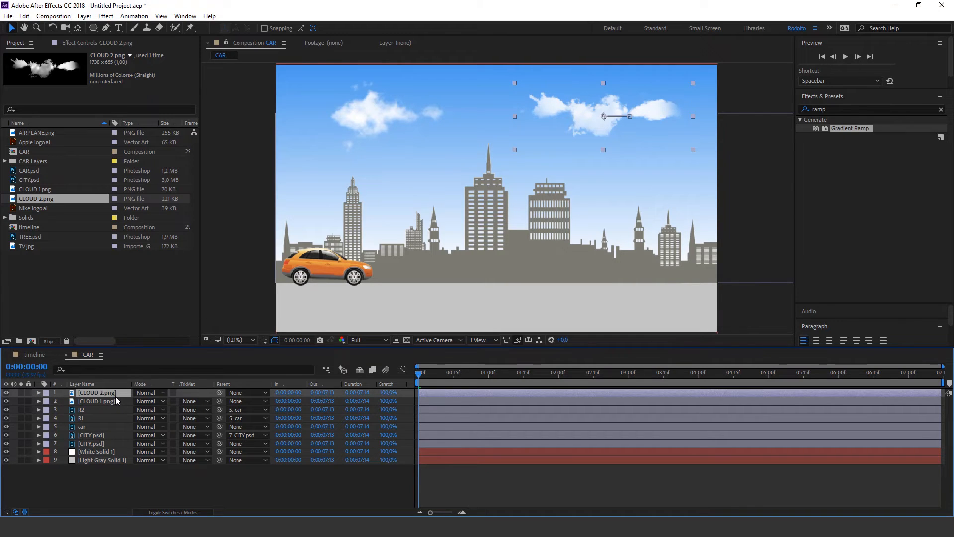
# Lower the CLOUD 2.png cloud at both position keyframes, to y about 162 at 0:00:00:00 and about 180 at 0:00:07:13
pyautogui.press('p')
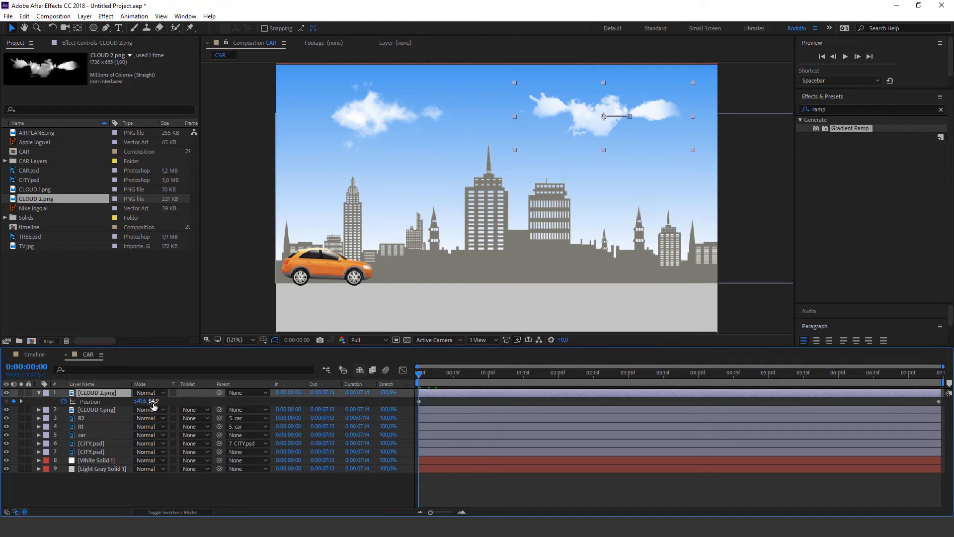
pyautogui.moveTo(154, 401); pyautogui.dragTo(939, 380)
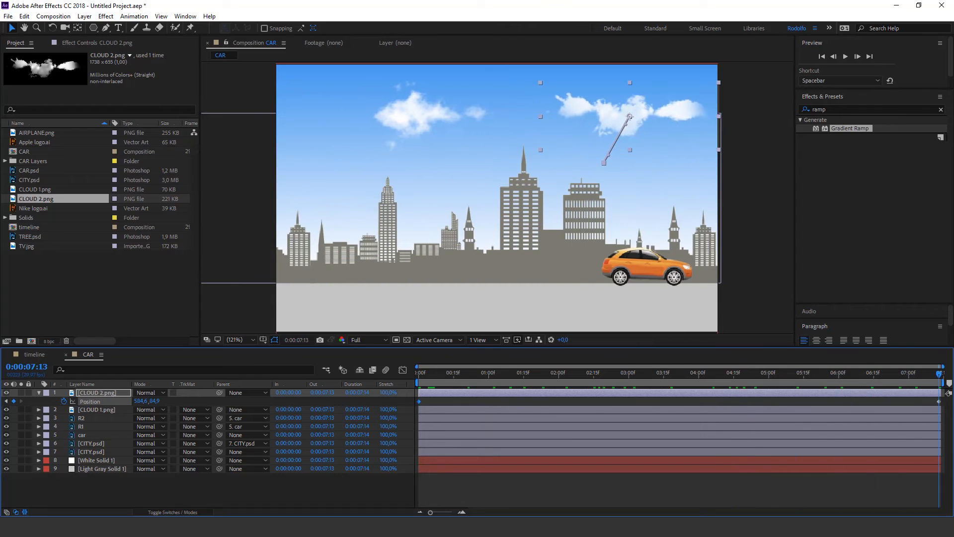
pyautogui.moveTo(152, 401); pyautogui.dragTo(324, 385)
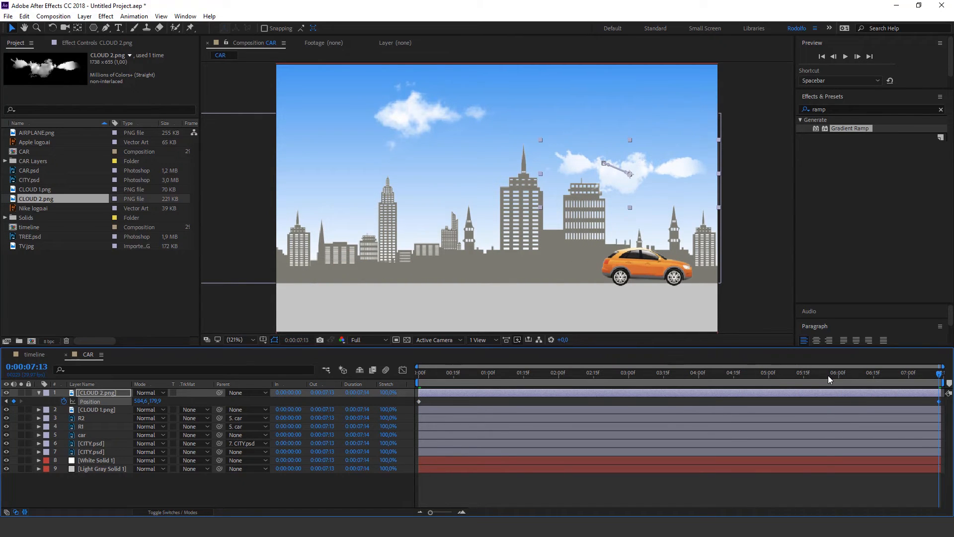
pyautogui.moveTo(828, 375); pyautogui.dragTo(773, 397)
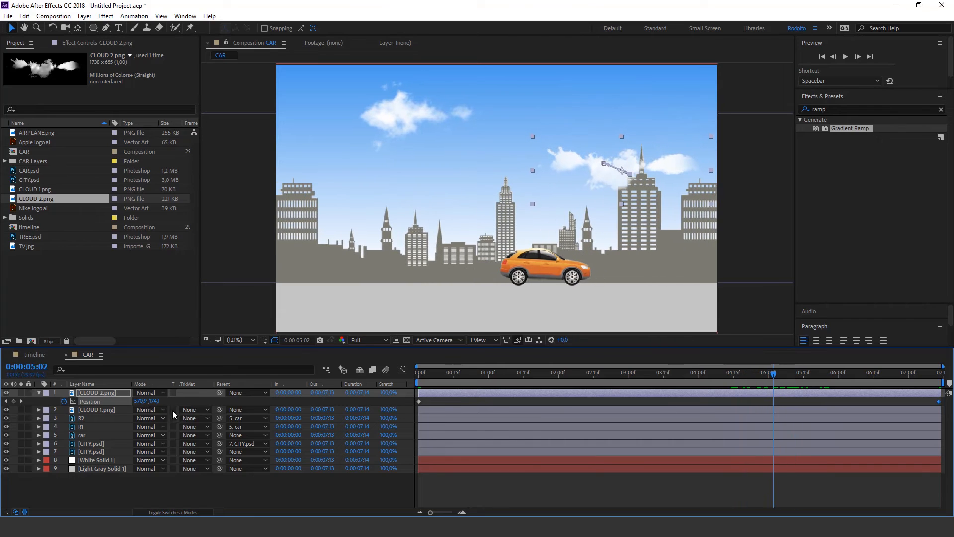
# Move the CLOUD 2.png layer between the two CITY.psd layers and set its y position at 0:00:07:13 to about 157
pyautogui.moveTo(91, 393); pyautogui.dragTo(94, 449)
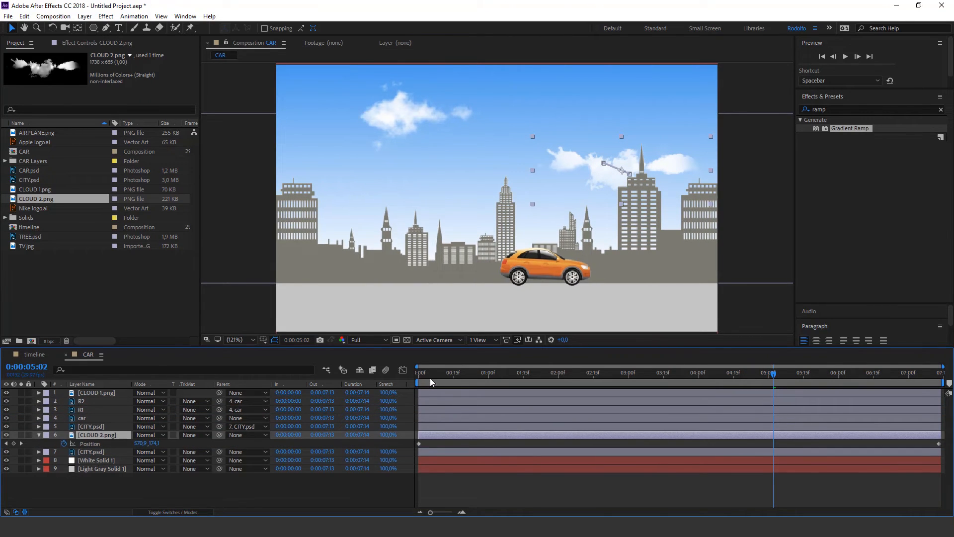
pyautogui.moveTo(431, 382); pyautogui.dragTo(939, 377)
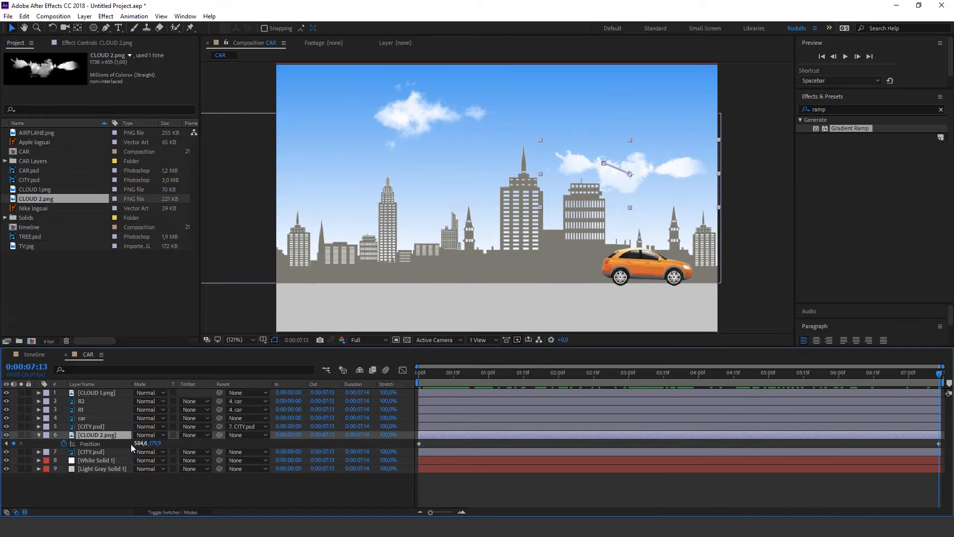
pyautogui.moveTo(155, 443); pyautogui.dragTo(141, 443)
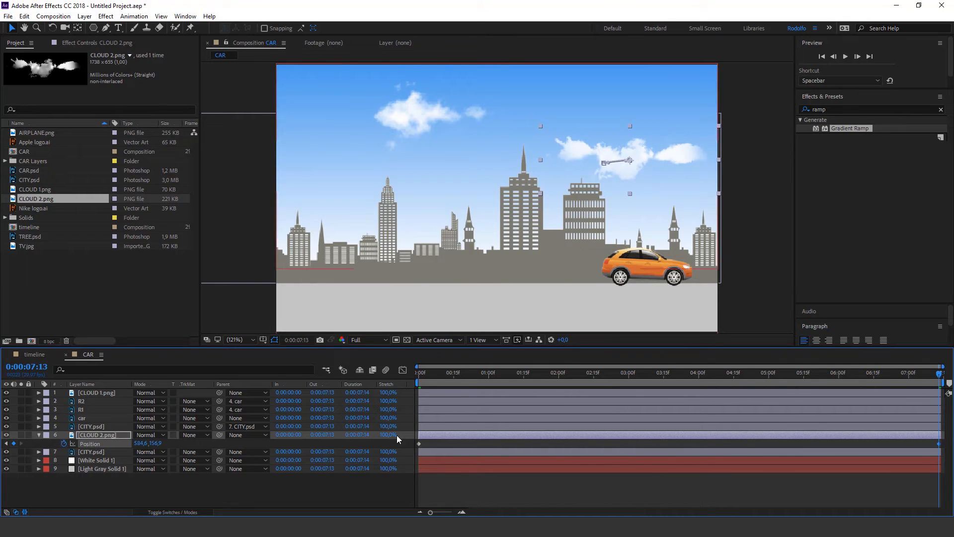
pyautogui.moveTo(457, 379); pyautogui.dragTo(646, 404)
pyautogui.moveTo(584, 410); pyautogui.dragTo(418, 413)
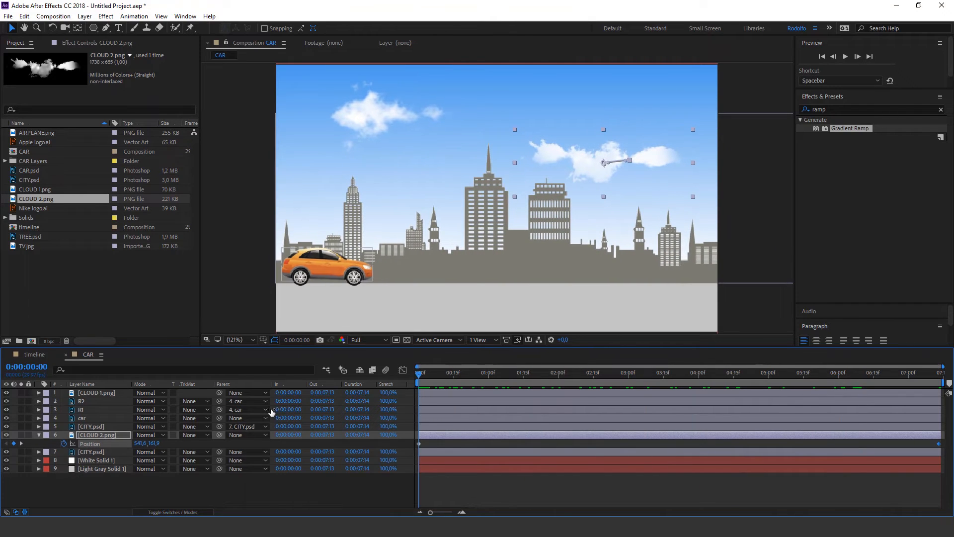
# Add AIRPLANE.png to the composition and scale it to 10%
pyautogui.click(72, 297)
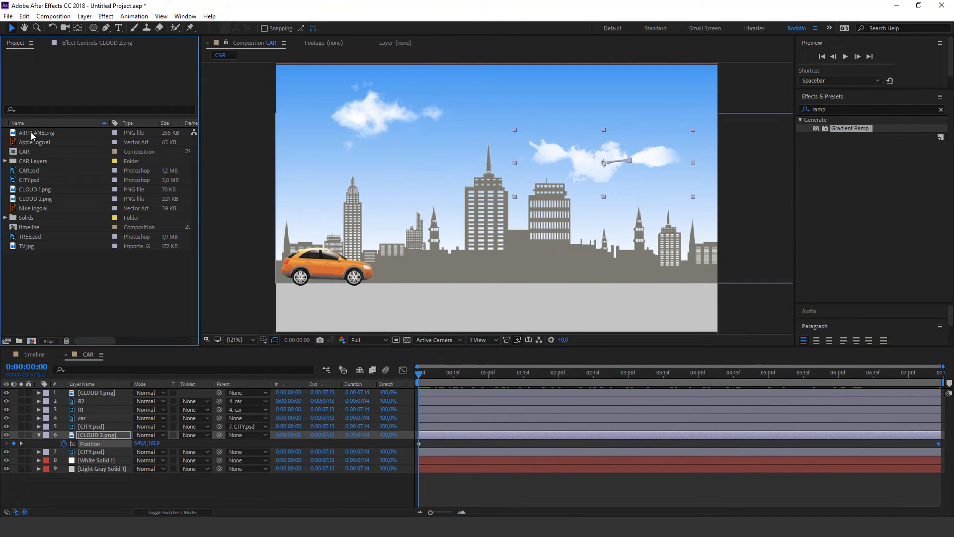
pyautogui.moveTo(31, 134); pyautogui.dragTo(476, 206)
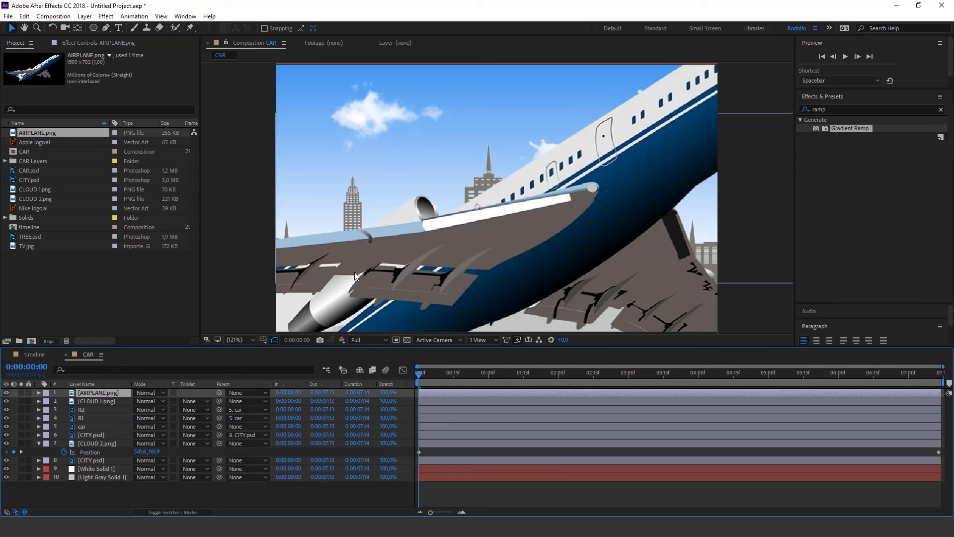
pyautogui.press('s')
pyautogui.click(149, 401)
pyautogui.write('6')
pyautogui.press('Return')
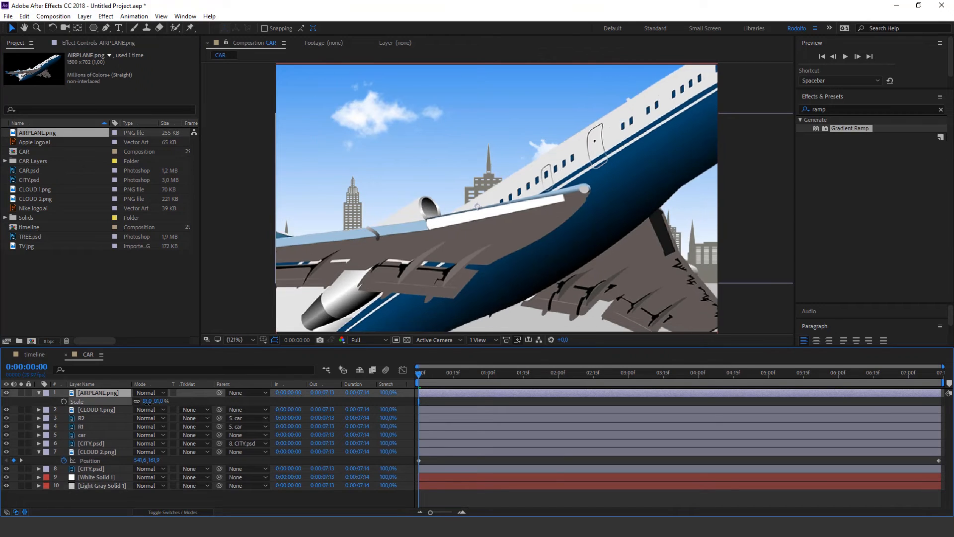
pyautogui.moveTo(119, 409); pyautogui.dragTo(124, 412)
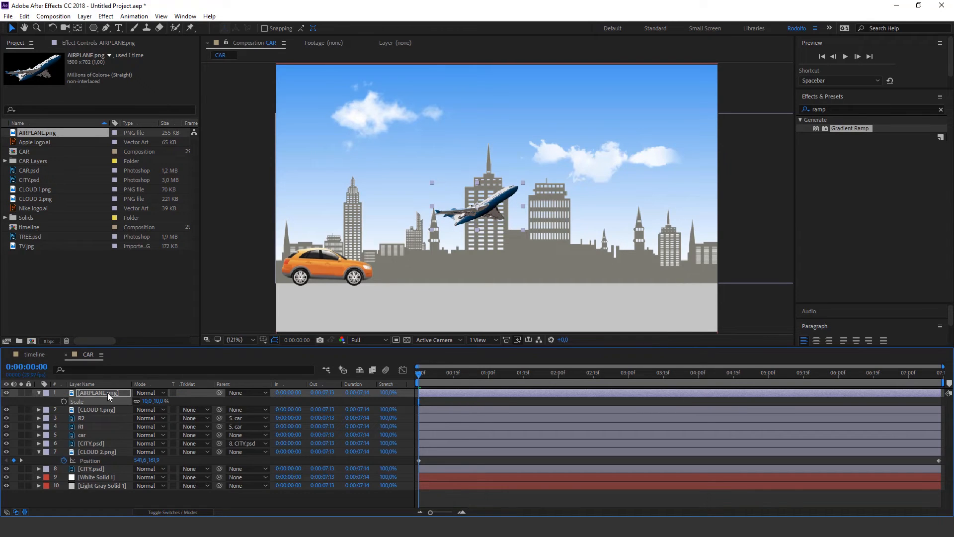
# Place the AIRPLANE.png layer below both CITY.psd layers and keyframe its position outside the frame at about -62, 365.5 at 0:00:00:00
pyautogui.moveTo(108, 392); pyautogui.dragTo(97, 472)
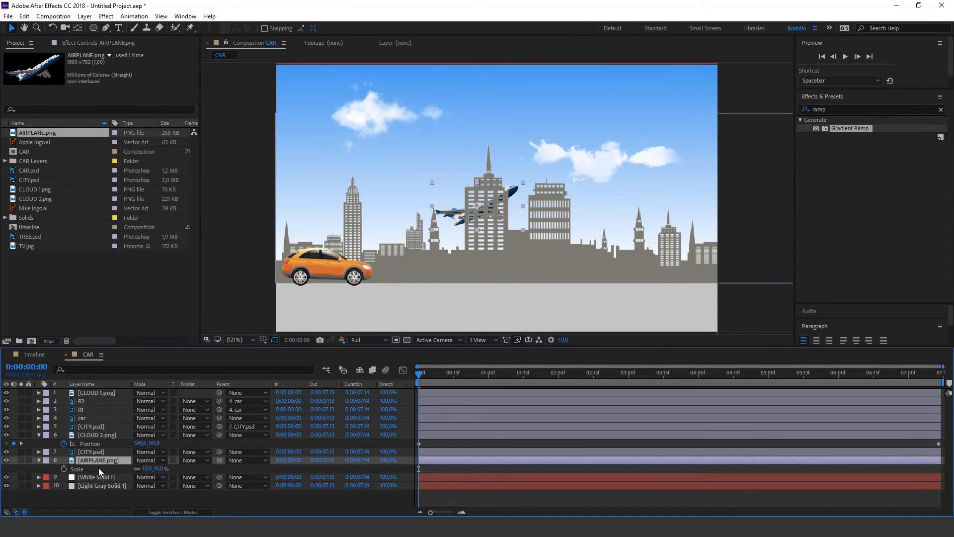
pyautogui.press('p')
pyautogui.moveTo(142, 471); pyautogui.dragTo(92, 479)
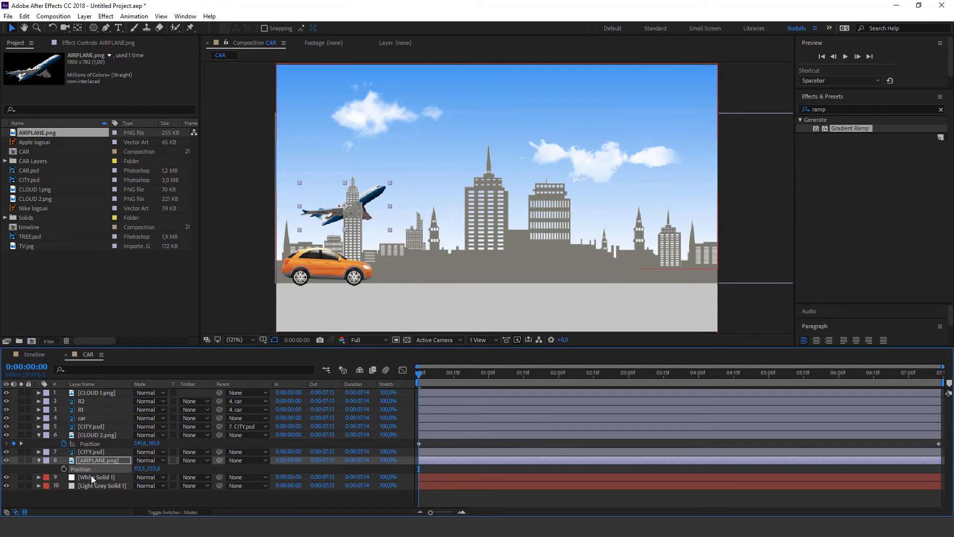
pyautogui.moveTo(373, 200); pyautogui.dragTo(265, 278)
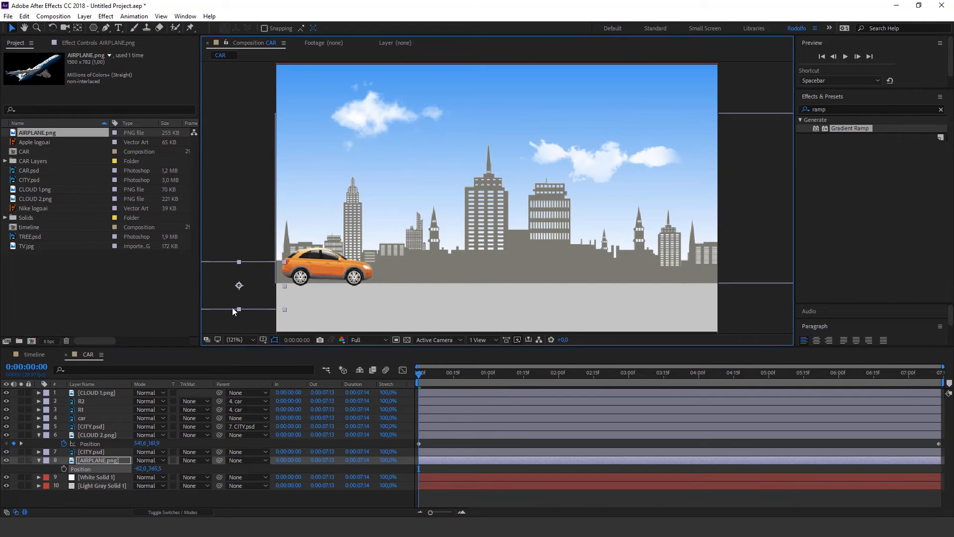
pyautogui.click(64, 468)
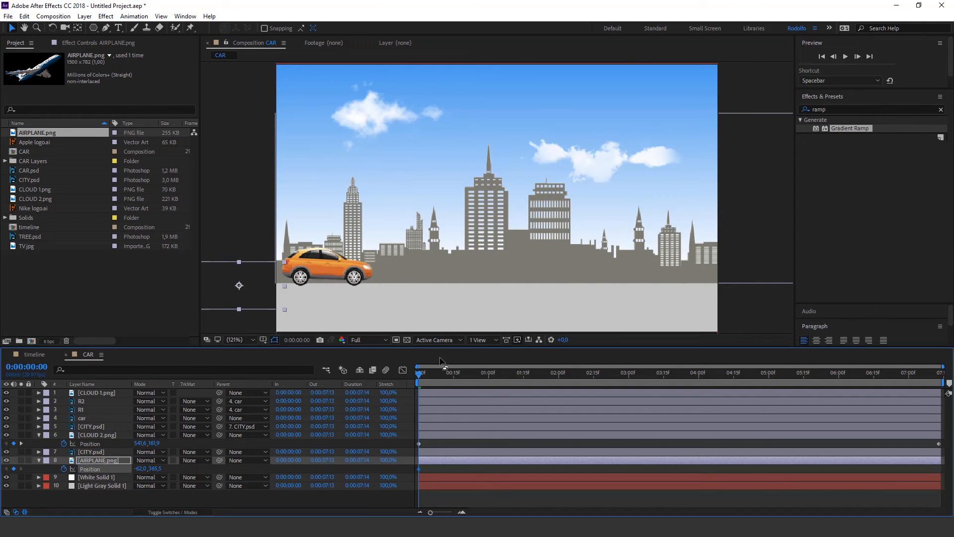
# Move the airplane to about 655, -50 beyond the frame's upper edge at 0:00:02:04 and preview the flight
pyautogui.moveTo(461, 374); pyautogui.dragTo(568, 373)
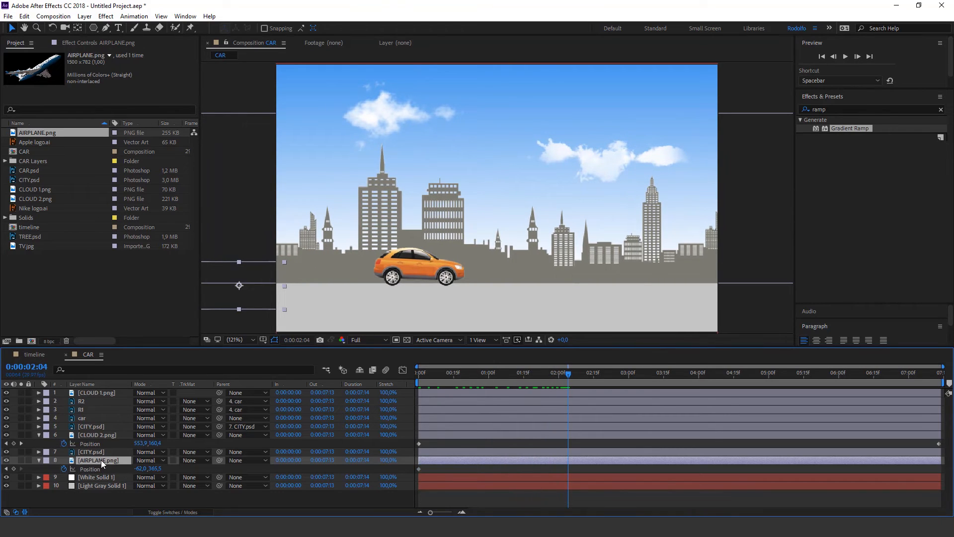
pyautogui.moveTo(239, 285); pyautogui.dragTo(688, 30)
pyautogui.moveTo(559, 376); pyautogui.dragTo(380, 381)
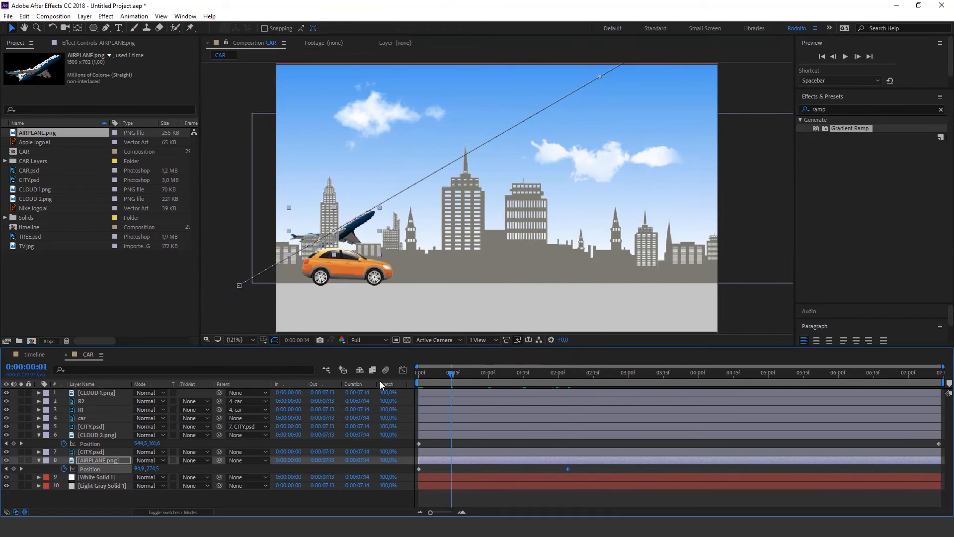
pyautogui.press('space')
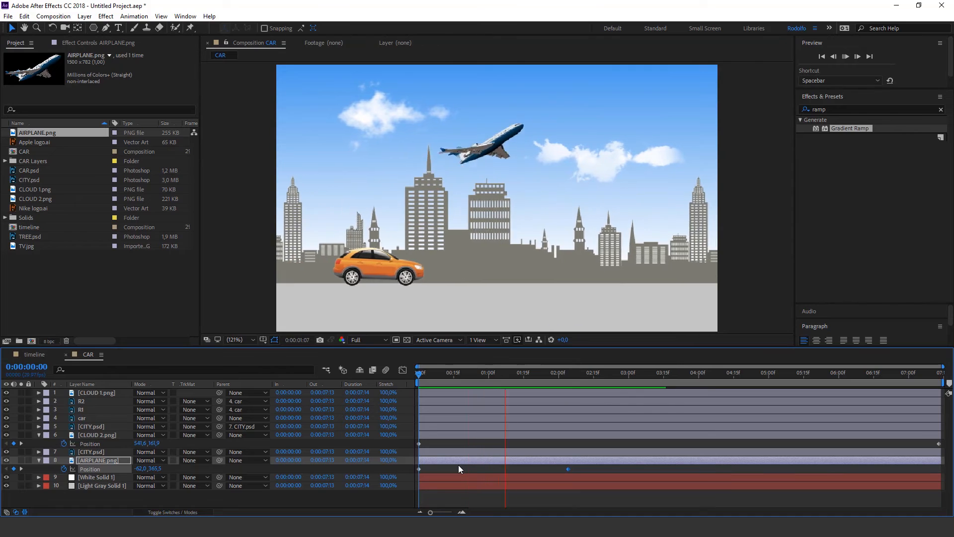
pyautogui.press('space')
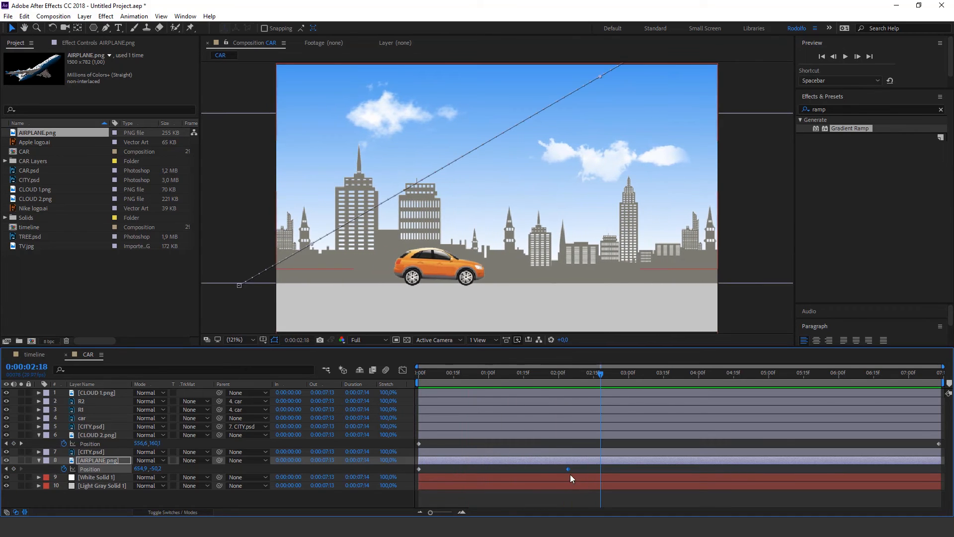
# Shift the airplane's end position keyframe to 0:00:07:13, preview the slower flight and return to 0:00:00:00
pyautogui.moveTo(567, 468); pyautogui.dragTo(942, 482)
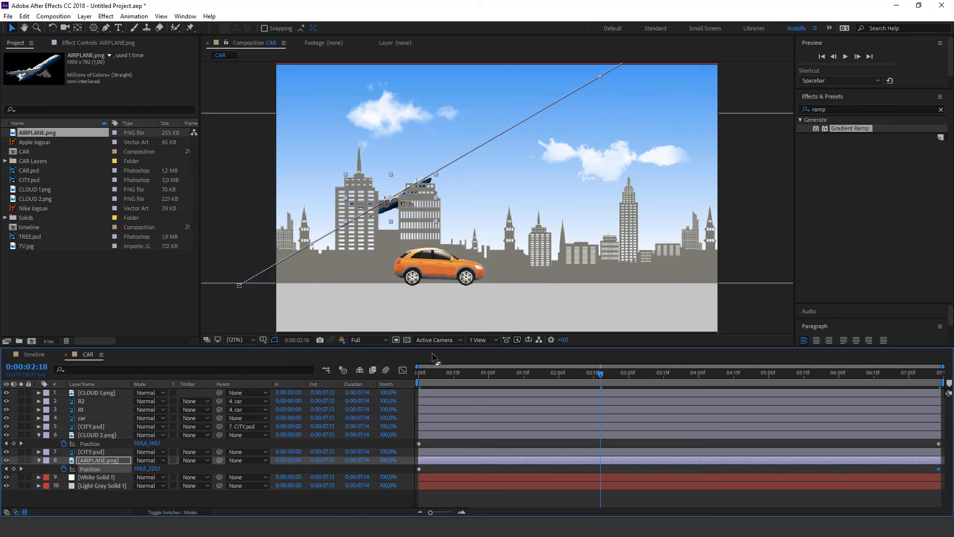
pyautogui.moveTo(427, 377); pyautogui.dragTo(345, 383)
pyautogui.press('space')
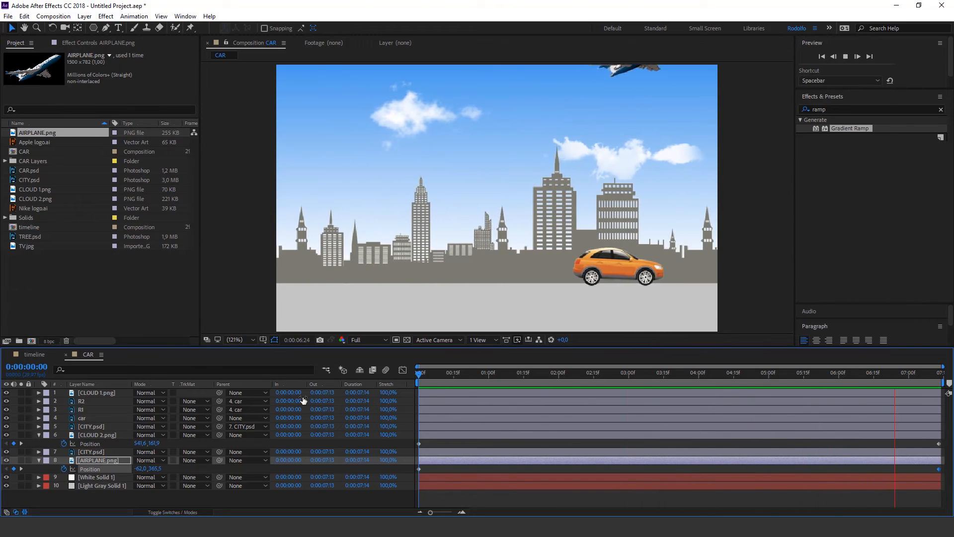
pyautogui.press('space')
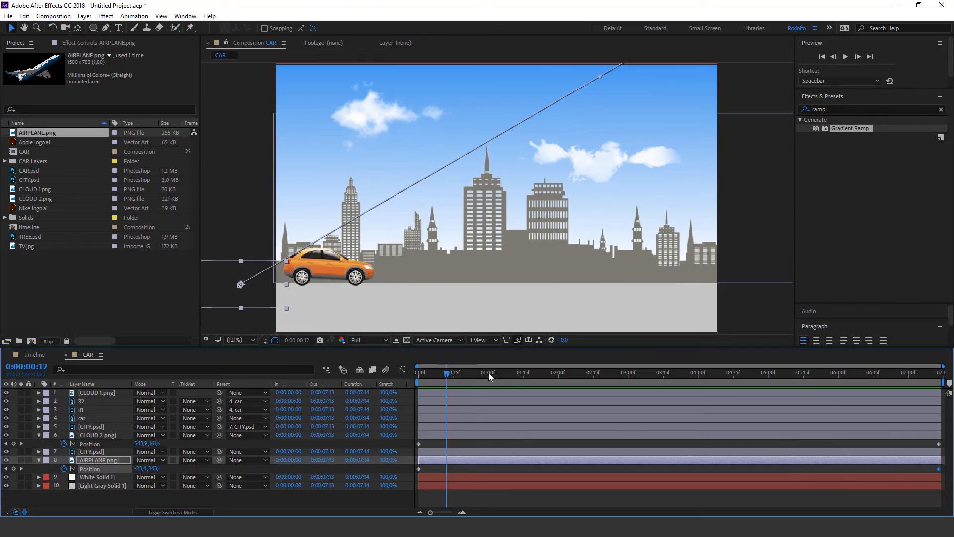
pyautogui.moveTo(488, 373); pyautogui.dragTo(391, 379)
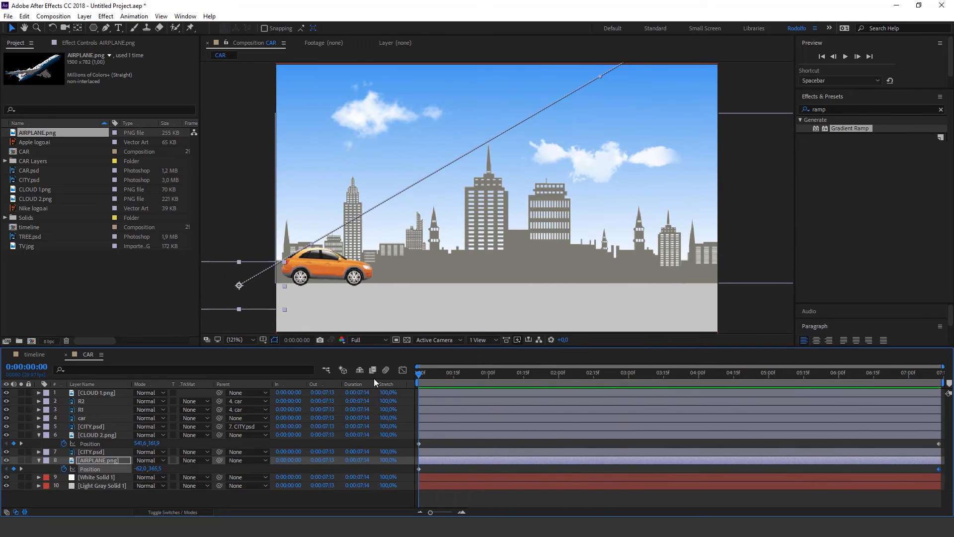
# Add TREE.psd as the uppermost layer, collapse the other layers' properties, scale the tree to 19% and position it at about 600.5, 304
pyautogui.click(26, 180)
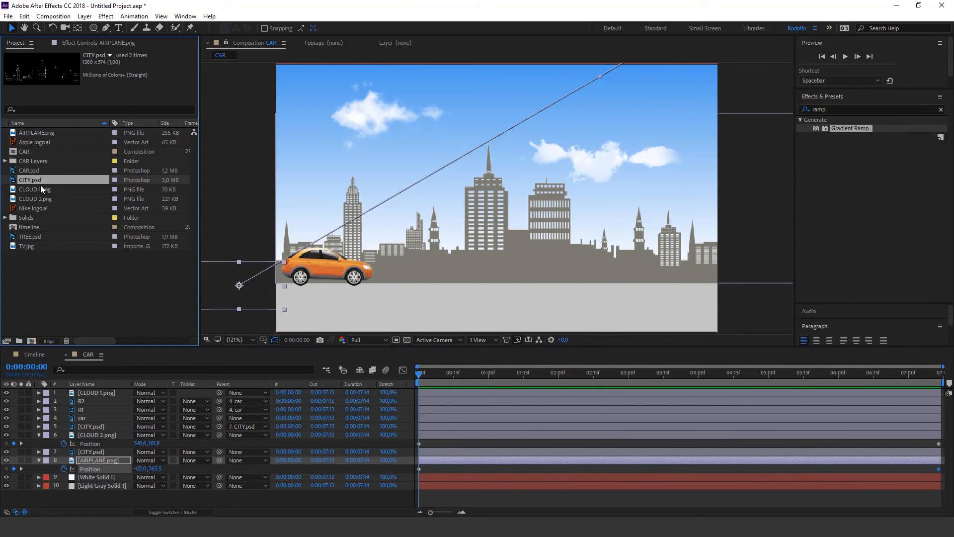
pyautogui.moveTo(32, 234); pyautogui.dragTo(92, 389)
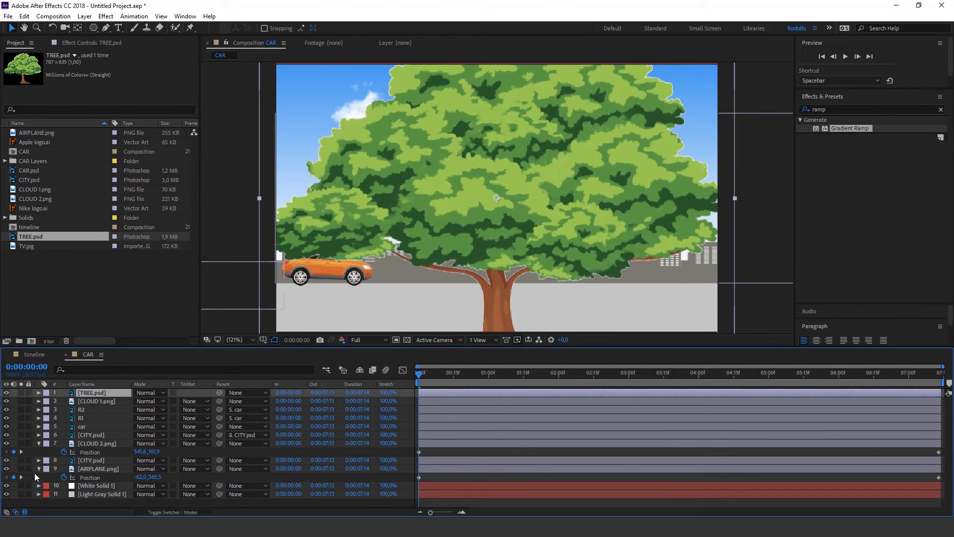
pyautogui.click(39, 443)
pyautogui.click(39, 461)
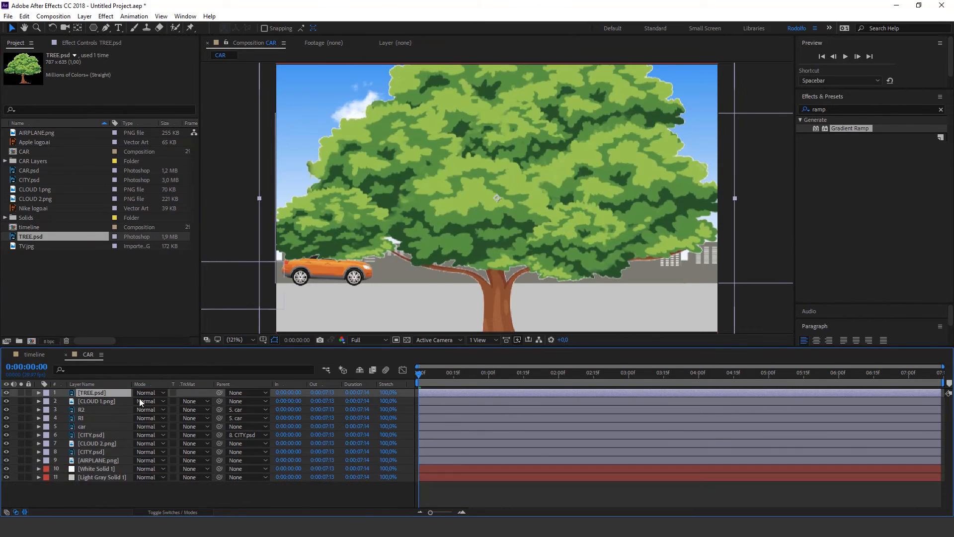
pyautogui.press('s')
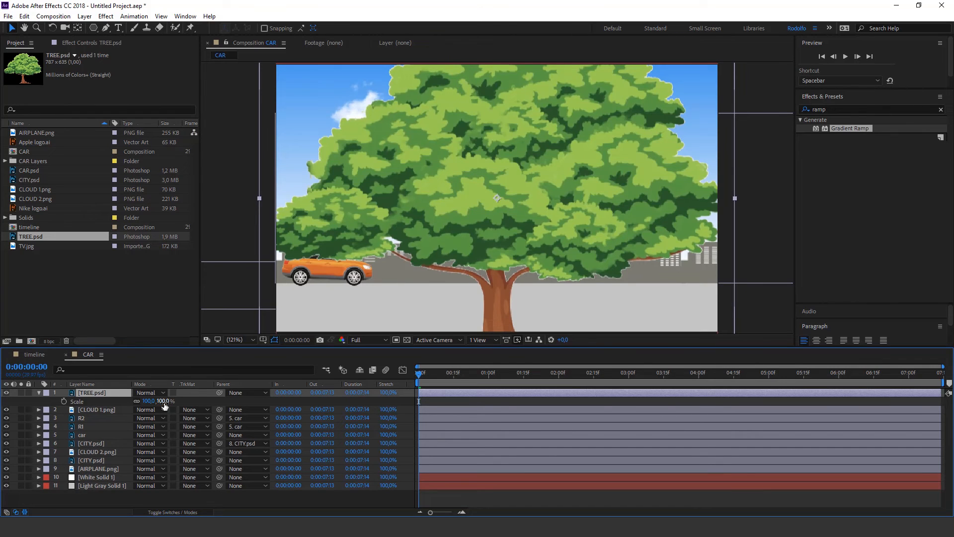
pyautogui.moveTo(149, 400)
pyautogui.mouseDown()
pyautogui.moveTo(122, 405)
pyautogui.moveTo(214, 403)
pyautogui.moveTo(154, 408)
pyautogui.mouseUp()
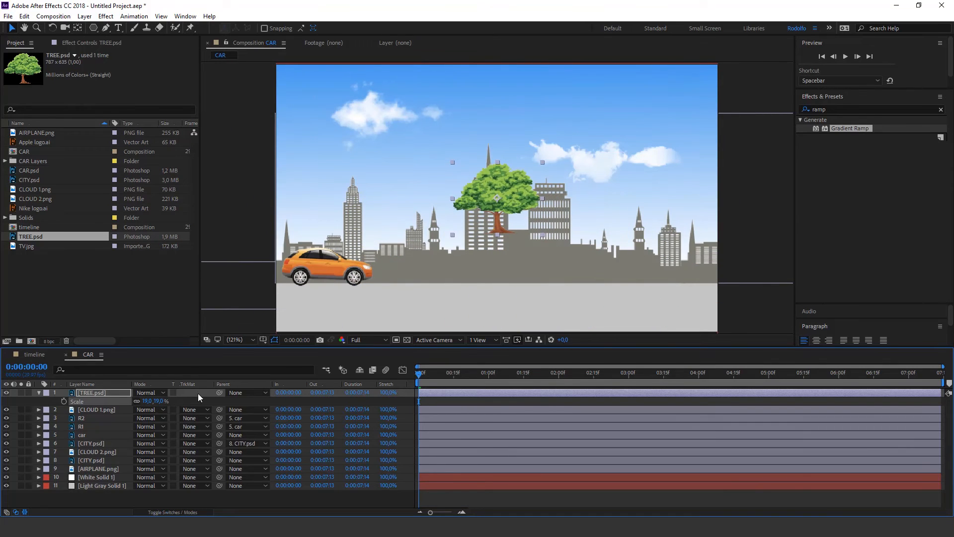
pyautogui.hotkey('shift', 'p')
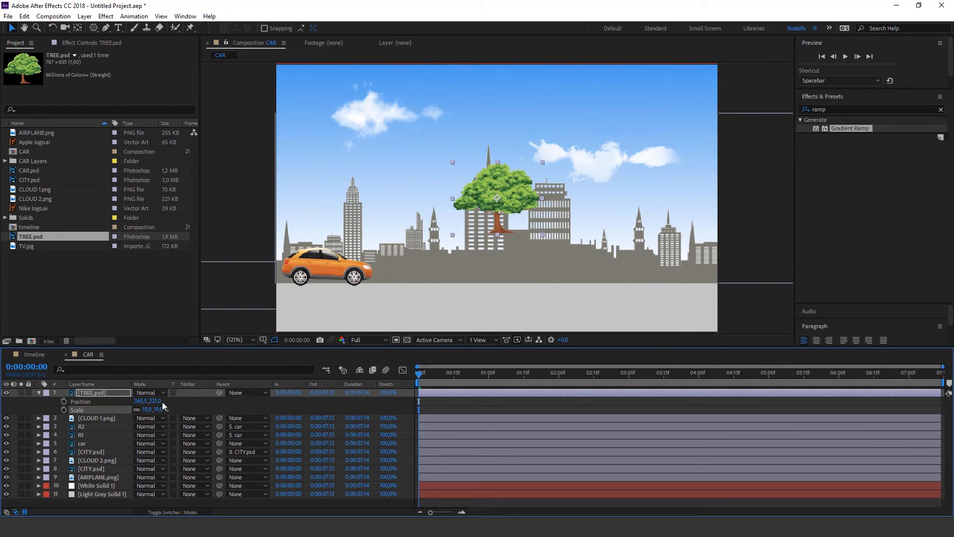
pyautogui.moveTo(158, 401); pyautogui.dragTo(272, 410)
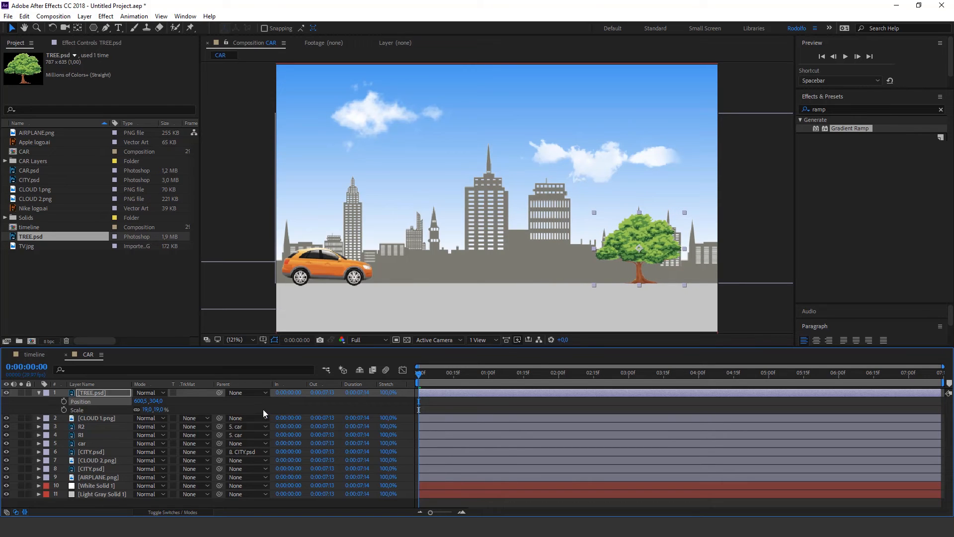
# Duplicate the tree, shrink the copy to about 5.8% by 10%, and stand it on the road's edge before the tall central tower
pyautogui.hotkey('ctrl', 'd')
pyautogui.press('s')
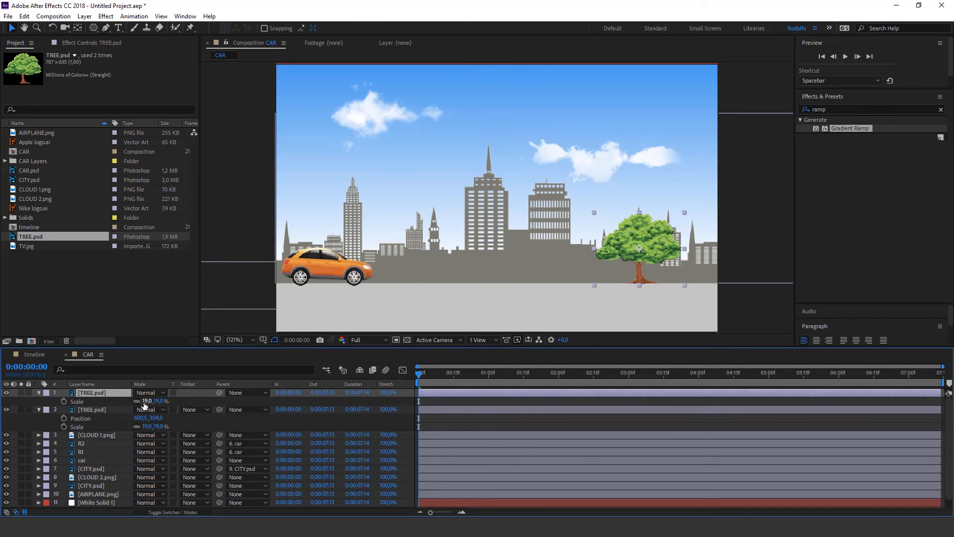
pyautogui.moveTo(148, 401); pyautogui.dragTo(144, 401)
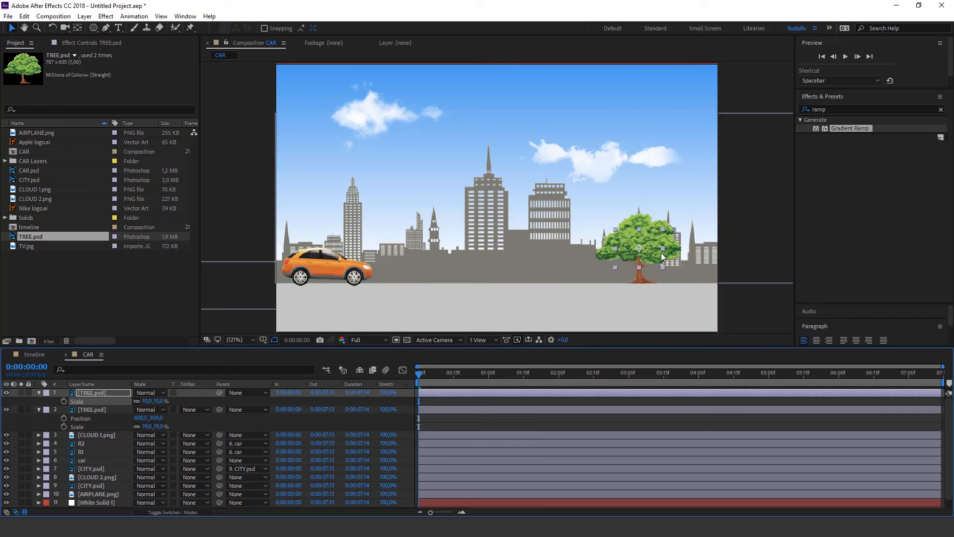
pyautogui.moveTo(663, 248); pyautogui.dragTo(491, 258)
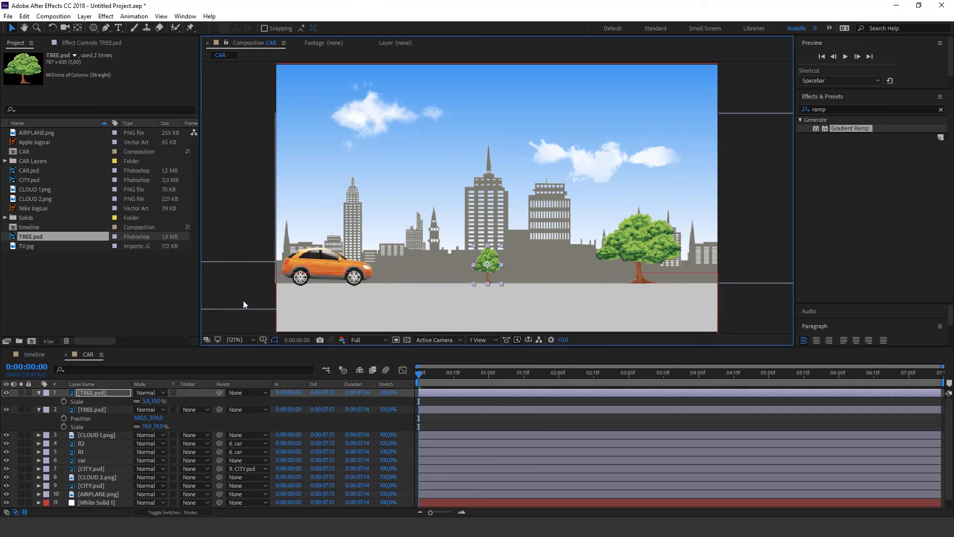
# Duplicate the small tree, enlarge the copy to about 16.8% by 28.9%, and place it in the foreground just ahead of the car
pyautogui.hotkey('ctrl', 'd')
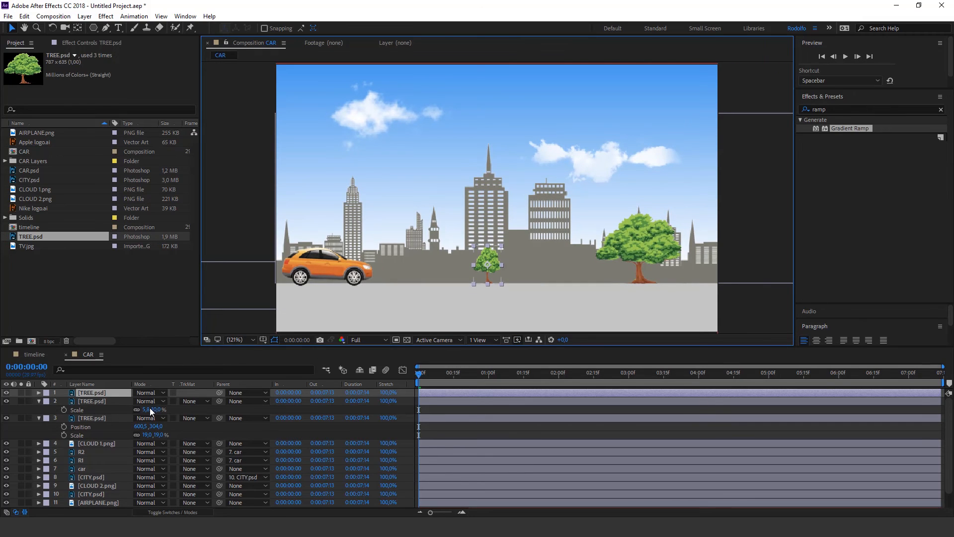
pyautogui.press('p')
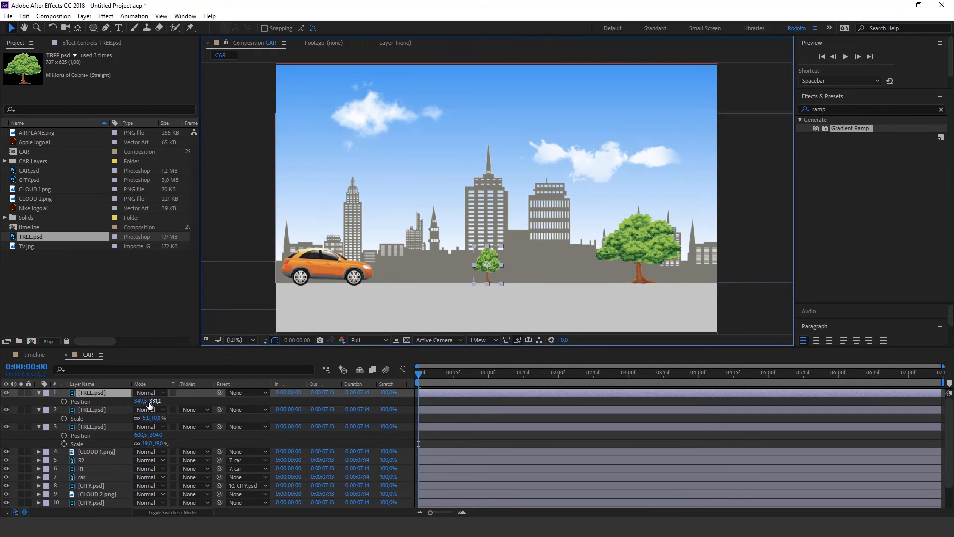
pyautogui.moveTo(142, 400); pyautogui.dragTo(90, 411)
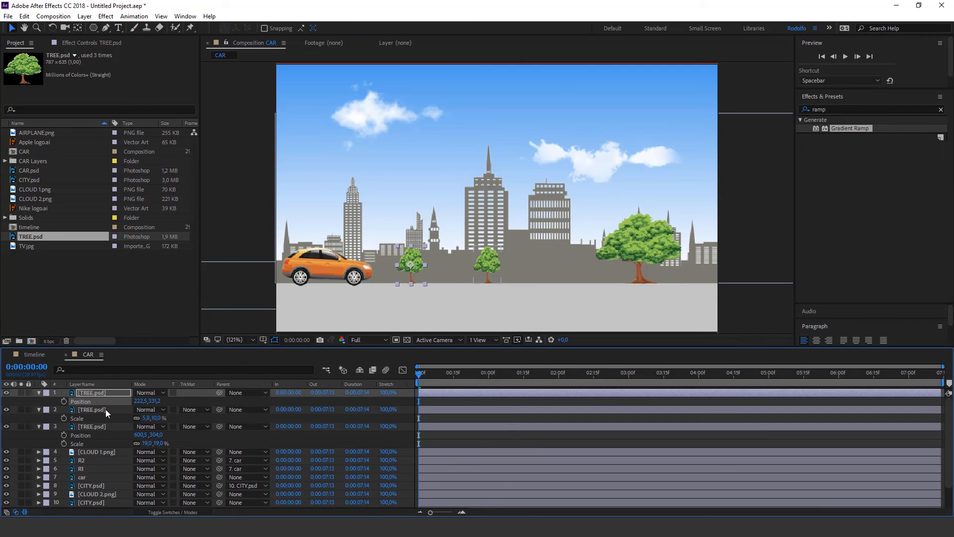
pyautogui.moveTo(146, 402); pyautogui.dragTo(153, 401)
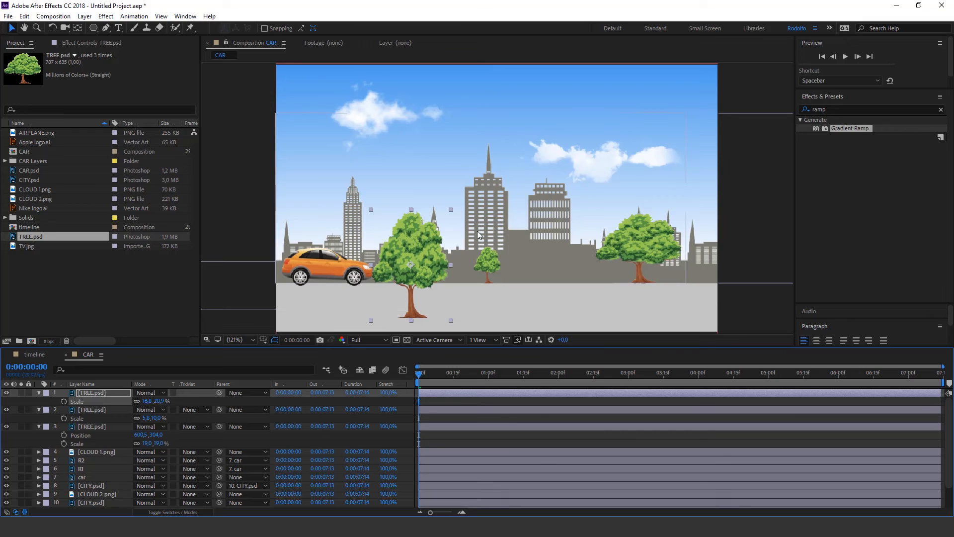
pyautogui.moveTo(428, 244)
pyautogui.mouseDown()
pyautogui.moveTo(413, 233)
pyautogui.moveTo(358, 231)
pyautogui.moveTo(424, 236)
pyautogui.moveTo(413, 233)
pyautogui.mouseUp()
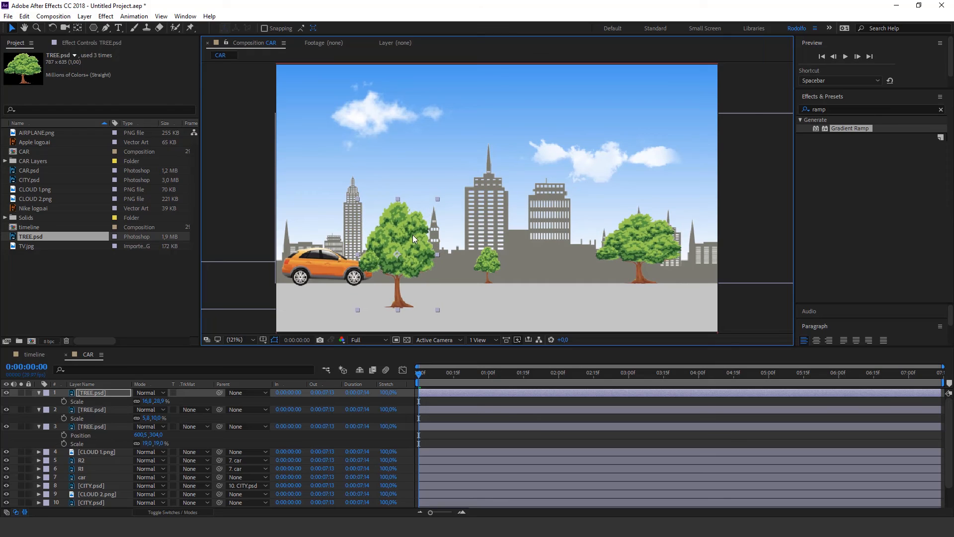
# Collapse the tree layers' properties, parent all three trees to the lower CITY.psd layer and check their motion up to 0:00:00:24
pyautogui.click(39, 392)
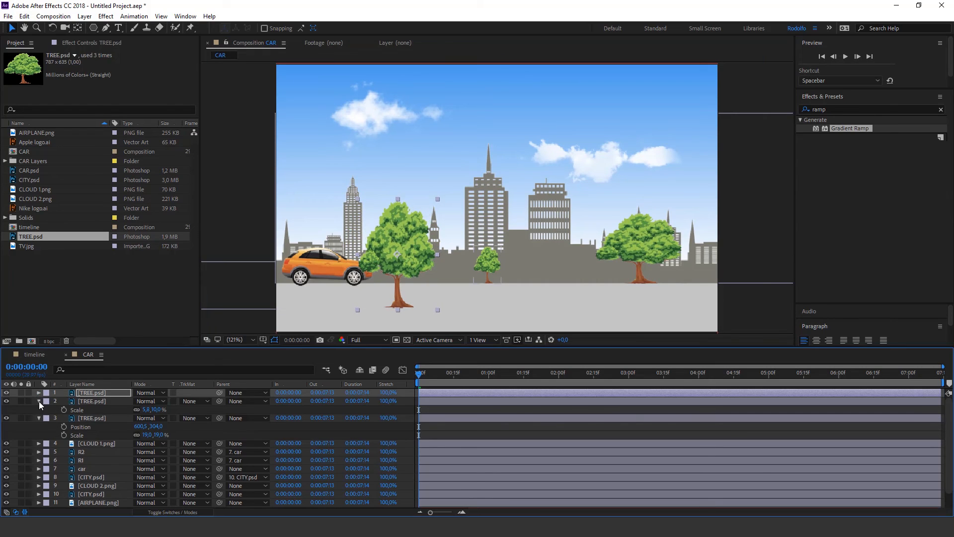
pyautogui.click(39, 401)
pyautogui.click(39, 410)
pyautogui.keyDown('shift'); pyautogui.click(91, 407); pyautogui.keyUp('shift')
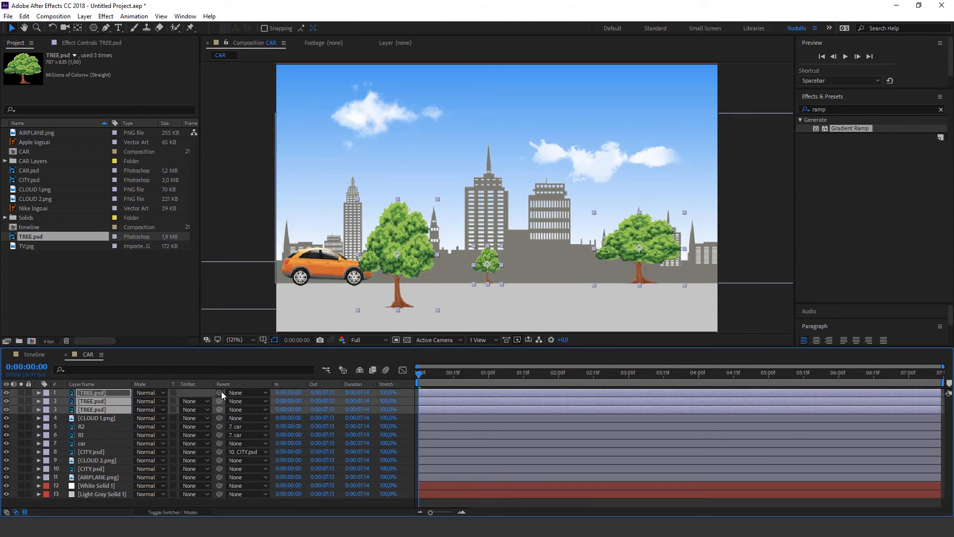
pyautogui.moveTo(221, 391); pyautogui.dragTo(92, 469)
pyautogui.moveTo(423, 380); pyautogui.dragTo(475, 382)
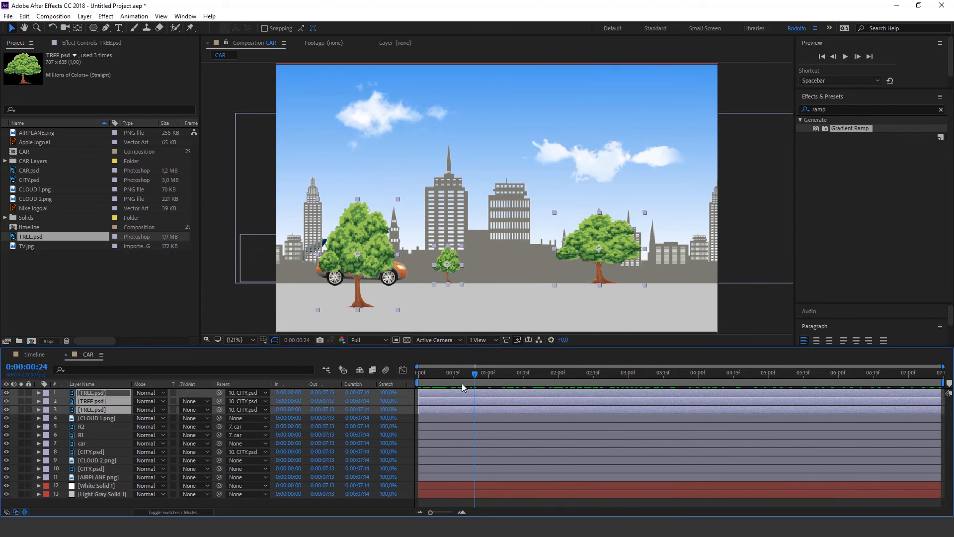
# Duplicate the three trees, shift the copies horizontally to X positions of about 1672.8, 1977.4 and 2489.7, and collapse their properties at 0:00:00:00
pyautogui.hotkey('ctrl', 'd')
pyautogui.press('p')
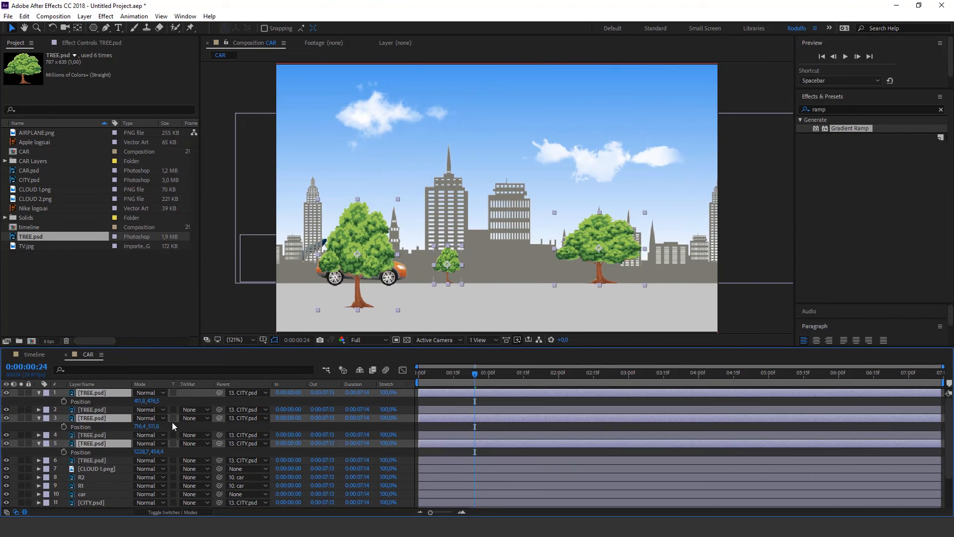
pyautogui.moveTo(139, 401); pyautogui.dragTo(726, 372)
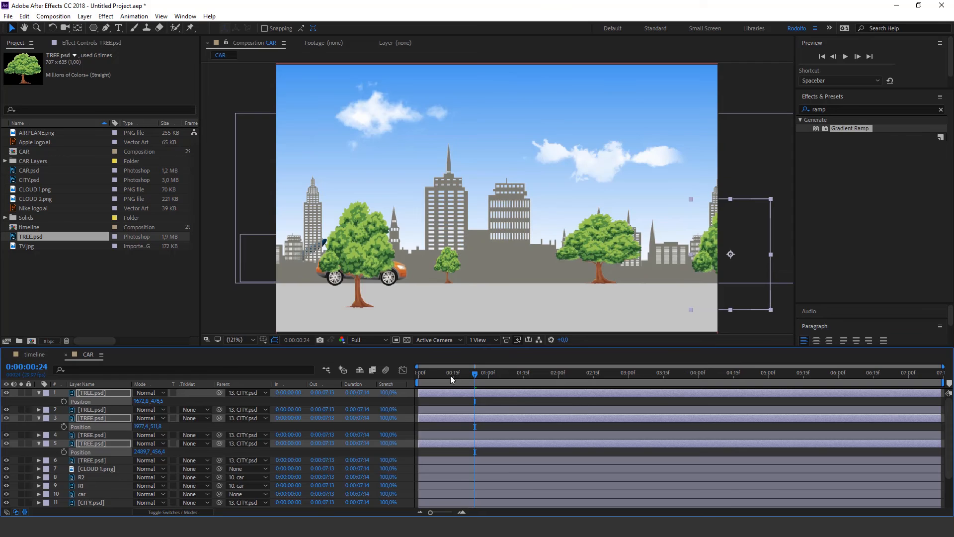
pyautogui.moveTo(450, 375); pyautogui.dragTo(402, 379)
pyautogui.click(37, 393)
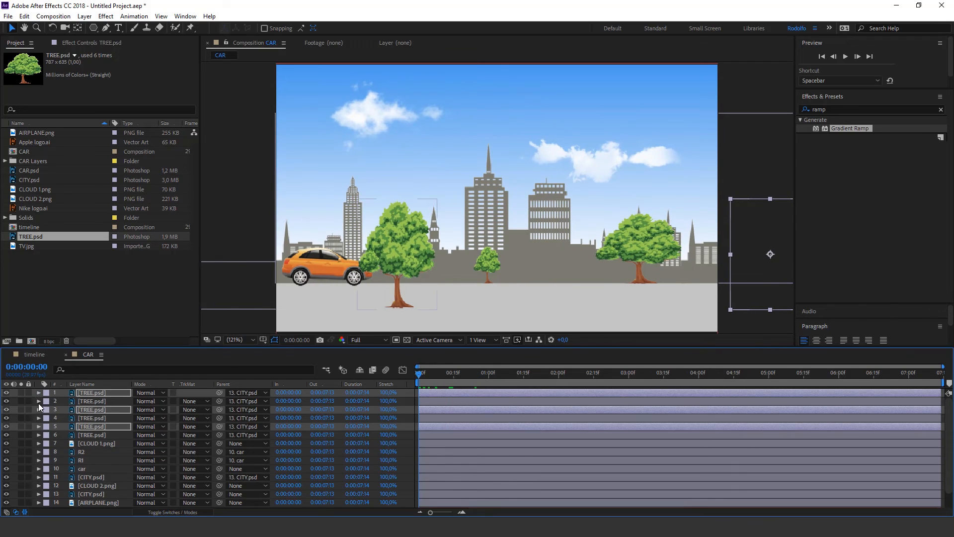
pyautogui.keyDown('ctrl'); pyautogui.click(39, 401); pyautogui.keyUp('ctrl')
pyautogui.click(39, 401)
# Preview the animation with the repeated trees and return to 0:00:00:00
pyautogui.press('space')
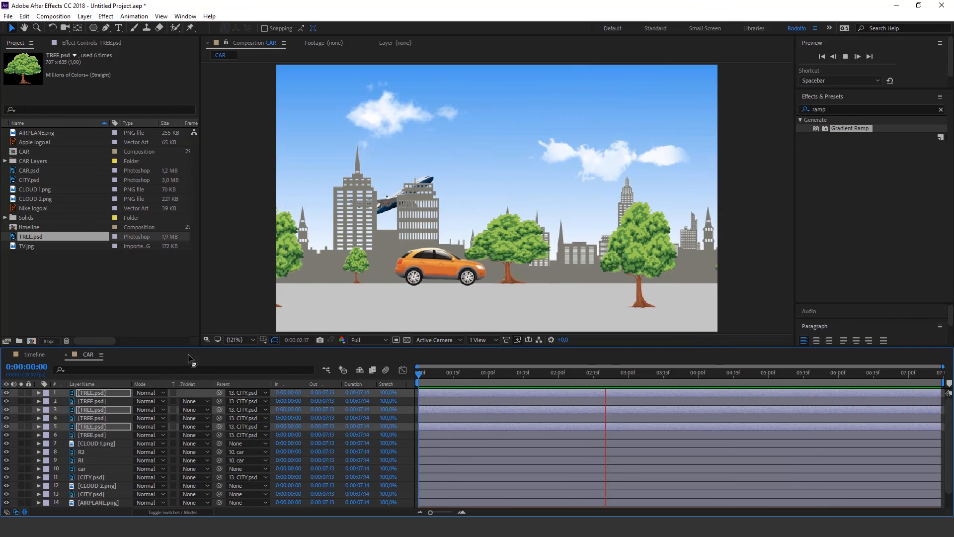
pyautogui.press('space')
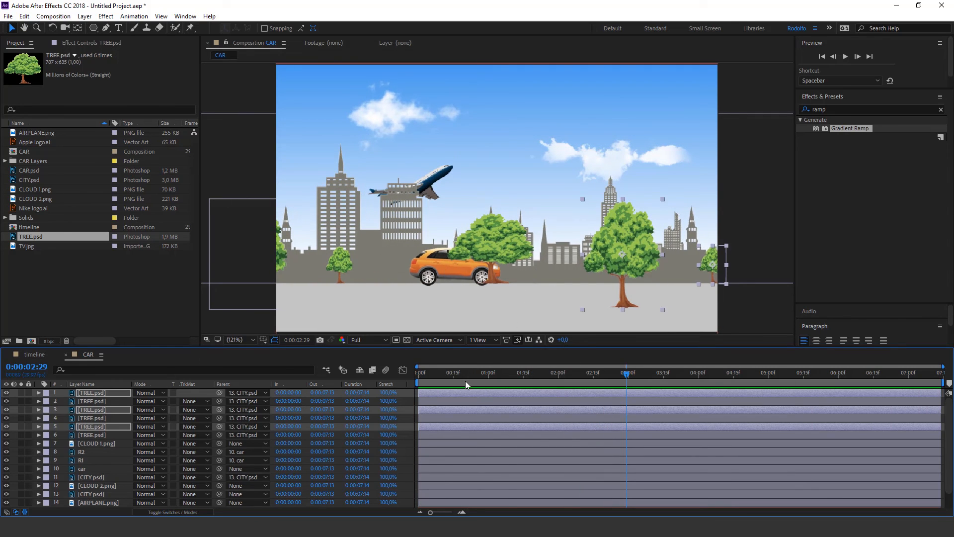
pyautogui.press('Home')
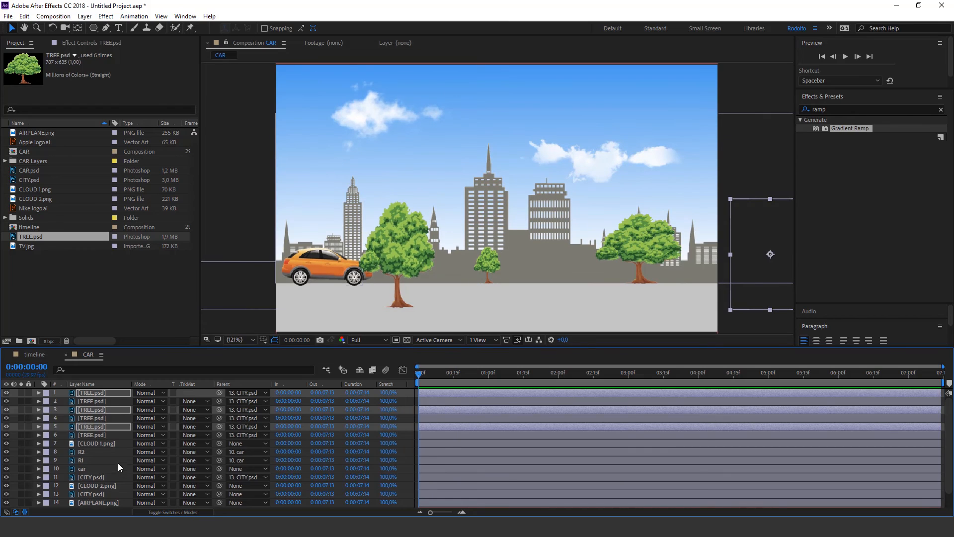
# Move the R2, R1 and car layers above all the tree layers
pyautogui.click(97, 492)
pyautogui.click(87, 452)
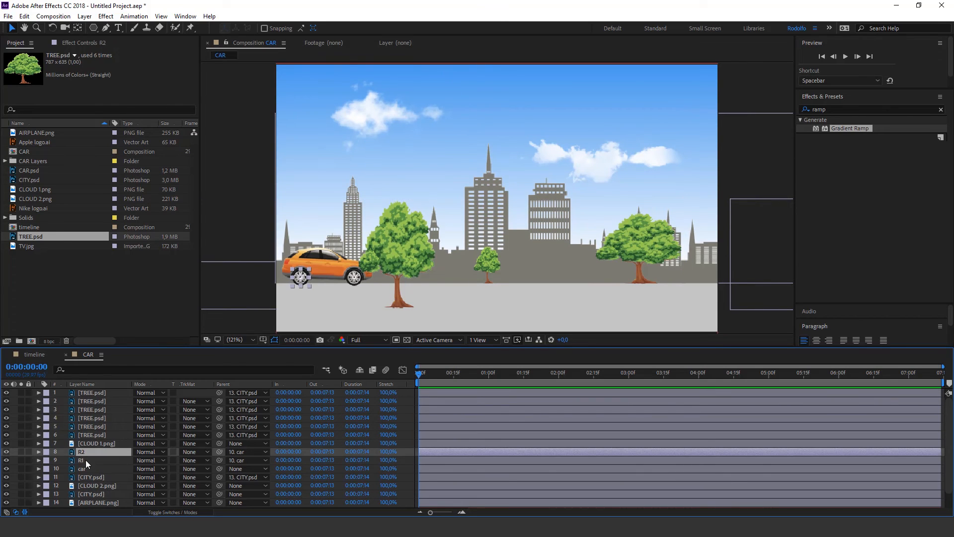
pyautogui.keyDown('shift'); pyautogui.click(86, 467); pyautogui.keyUp('shift')
pyautogui.moveTo(81, 457); pyautogui.dragTo(89, 392)
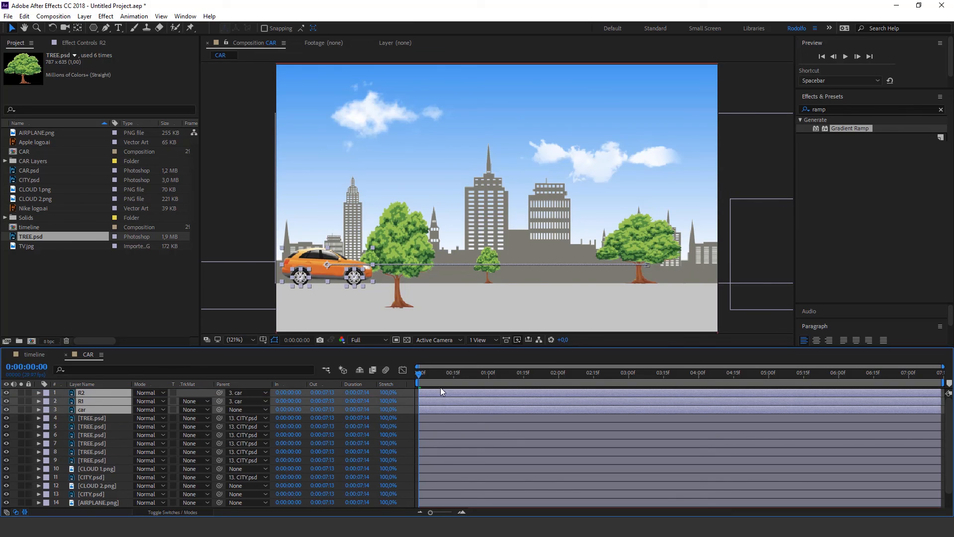
# Move the two tall foreground tree layers above the car and wheel layers, finding the second tree at 0:00:03:28, and return to 0:00:00:00
pyautogui.click(94, 418)
pyautogui.click(398, 222)
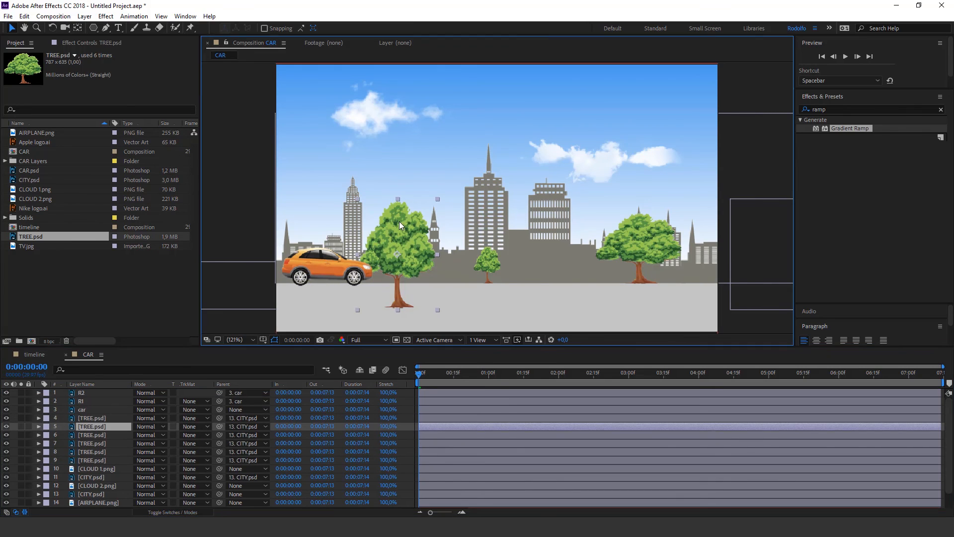
pyautogui.moveTo(88, 425); pyautogui.dragTo(90, 390)
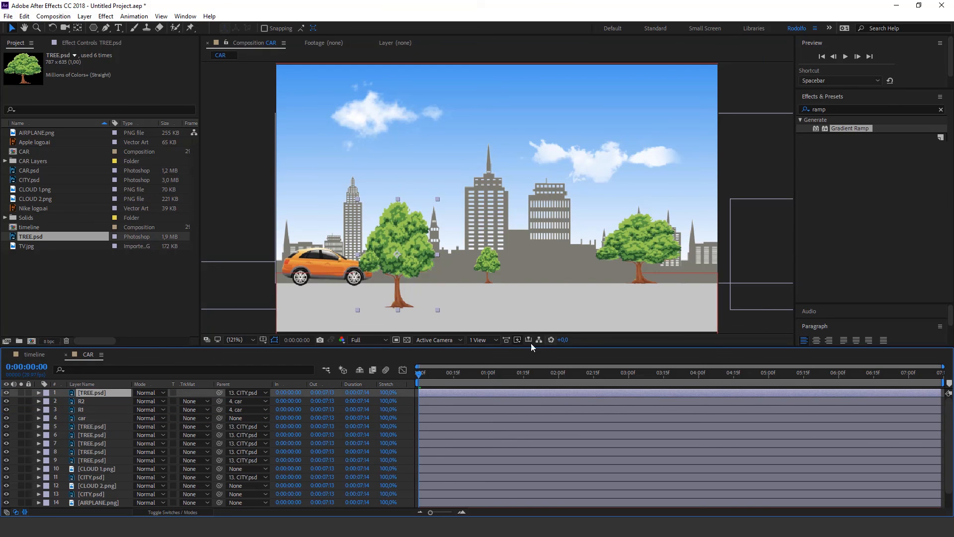
pyautogui.moveTo(421, 379); pyautogui.dragTo(694, 368)
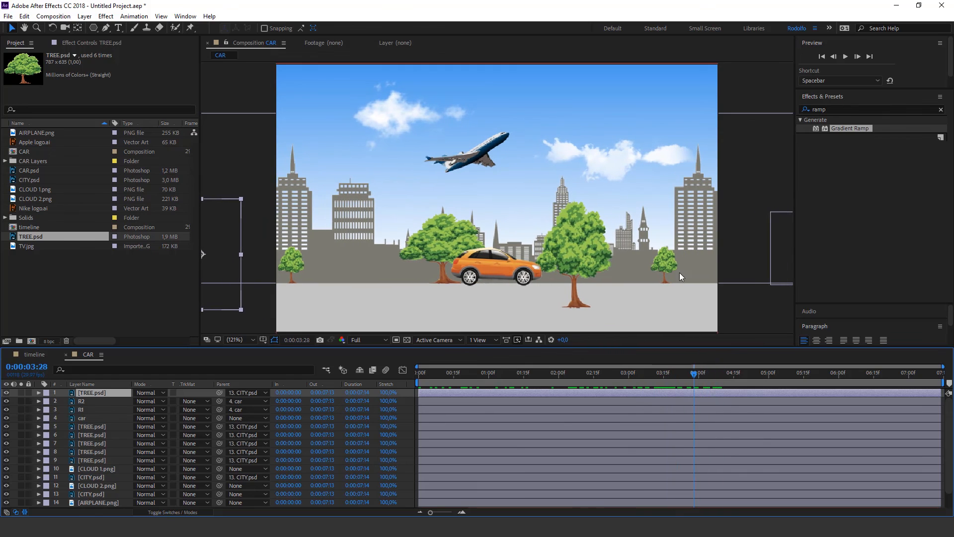
pyautogui.click(585, 247)
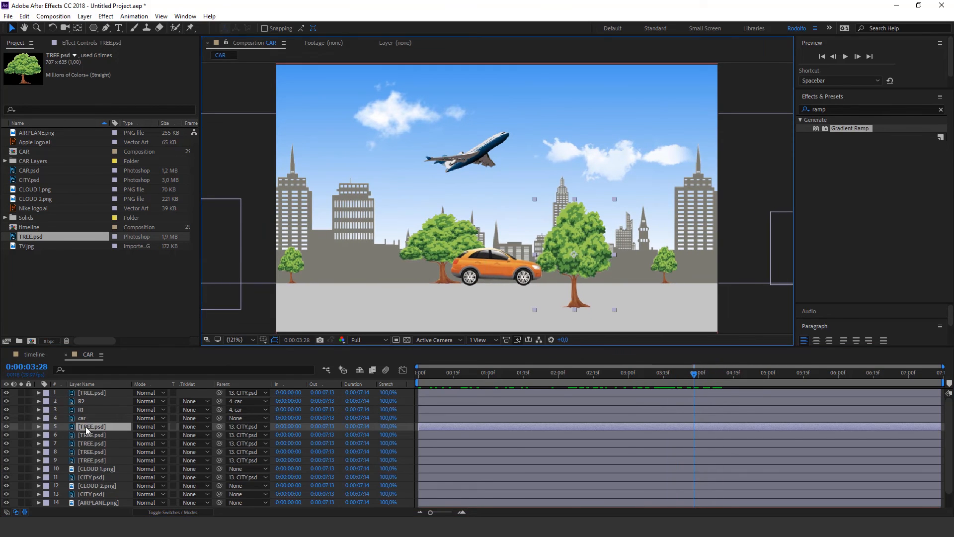
pyautogui.moveTo(89, 426); pyautogui.dragTo(88, 398)
pyautogui.moveTo(643, 375); pyautogui.dragTo(51, 269)
pyautogui.click(52, 283)
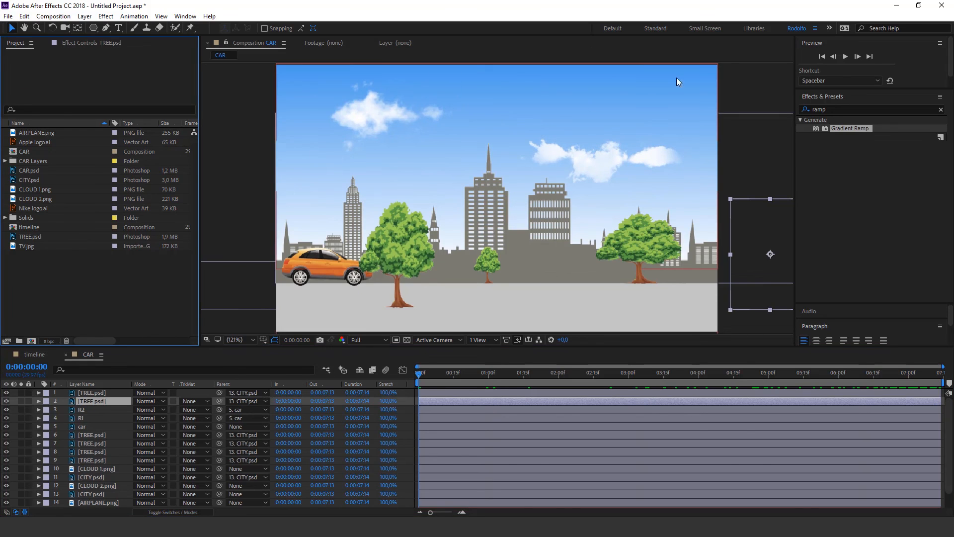
# Apply the Lens Flare effect to the White Solid 1 sky layer and move its flare center to about 620, 94.4
pyautogui.click(800, 111)
pyautogui.write('lens')
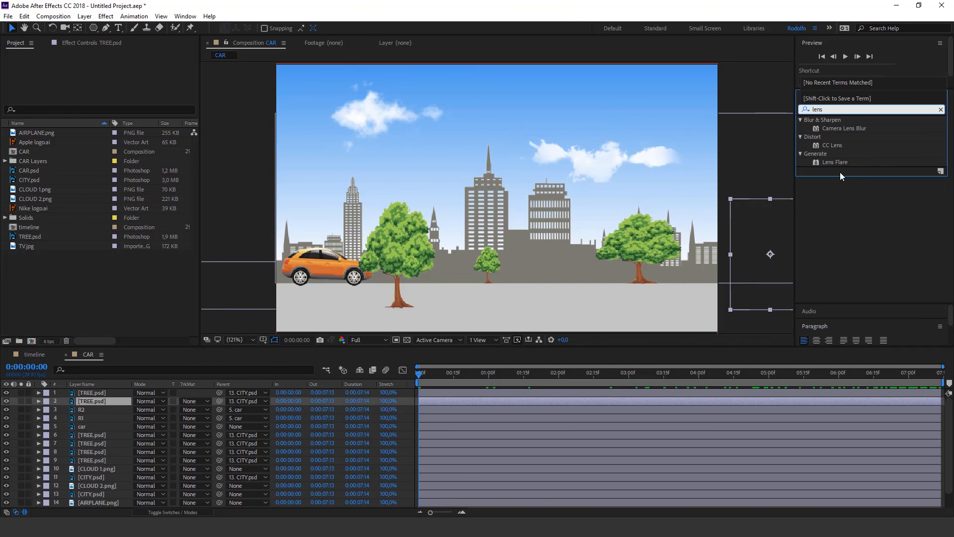
pyautogui.moveTo(840, 162); pyautogui.dragTo(629, 110)
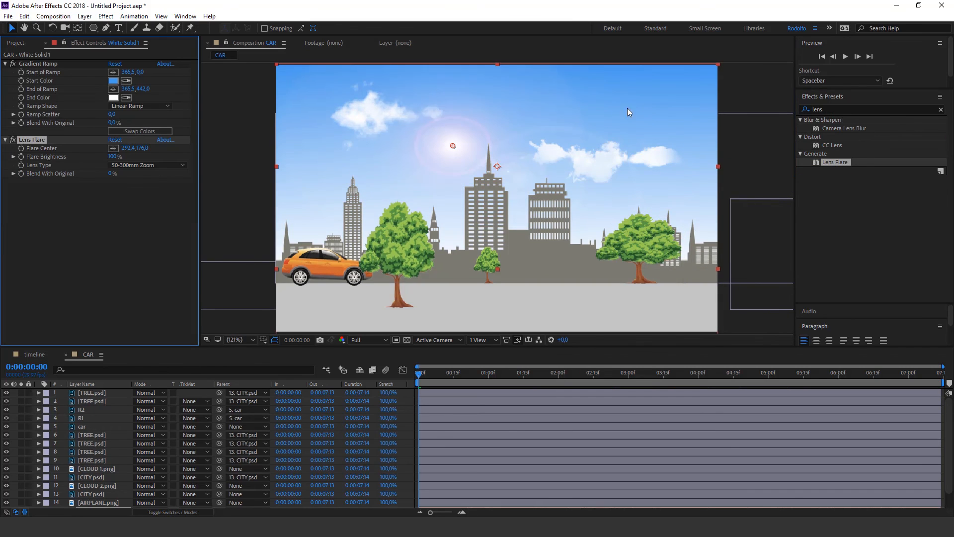
pyautogui.moveTo(453, 146); pyautogui.dragTo(651, 107)
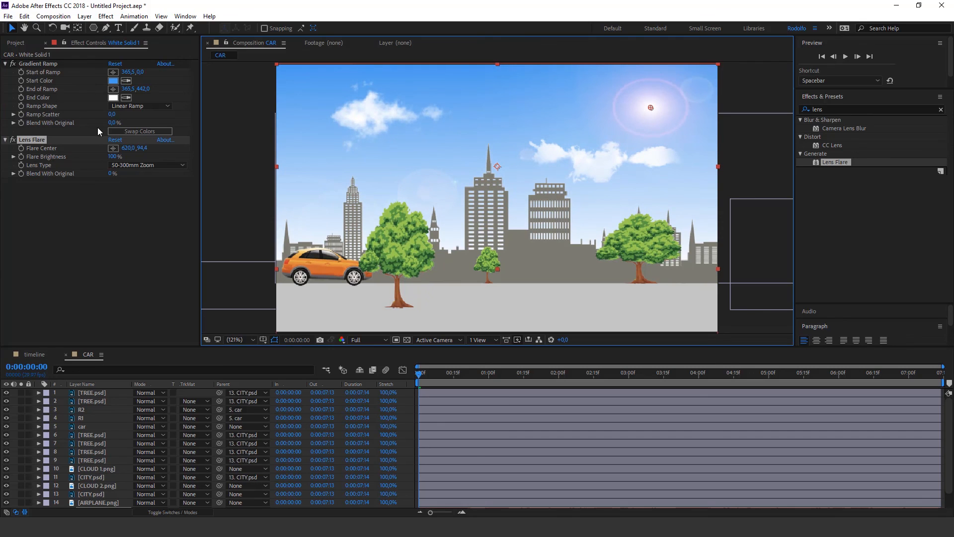
# Set the lens flare to 35mm Prime with 114% brightness and a 21% blend with the original
pyautogui.click(135, 165)
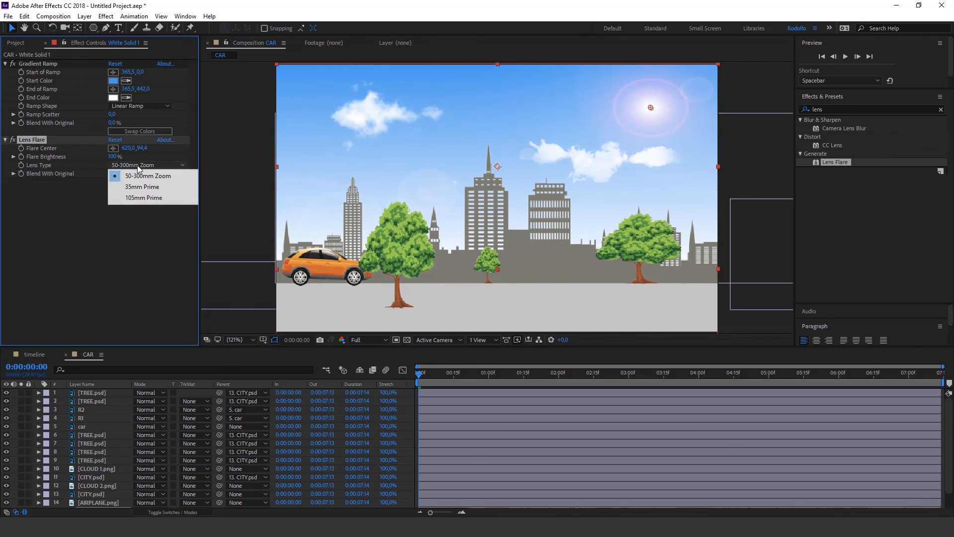
pyautogui.click(142, 187)
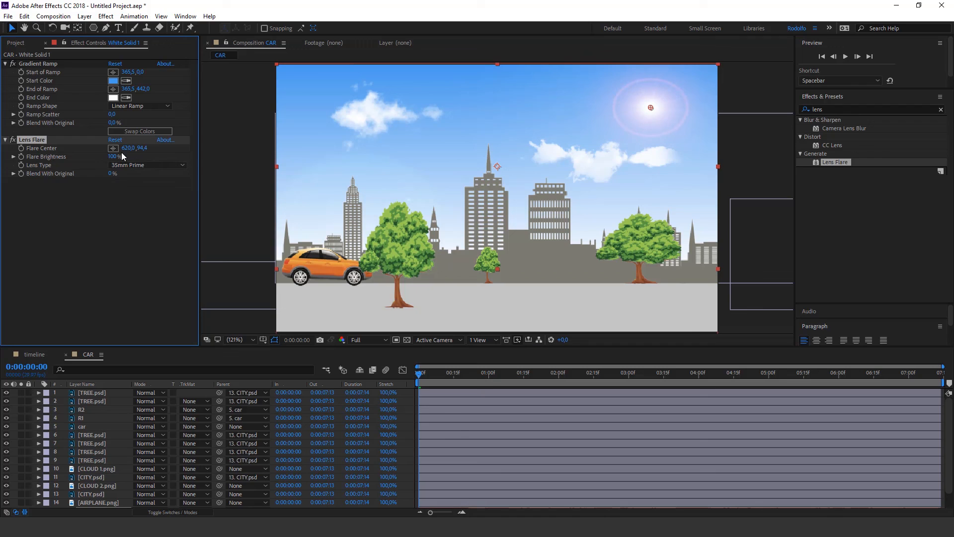
pyautogui.moveTo(113, 157); pyautogui.dragTo(128, 156)
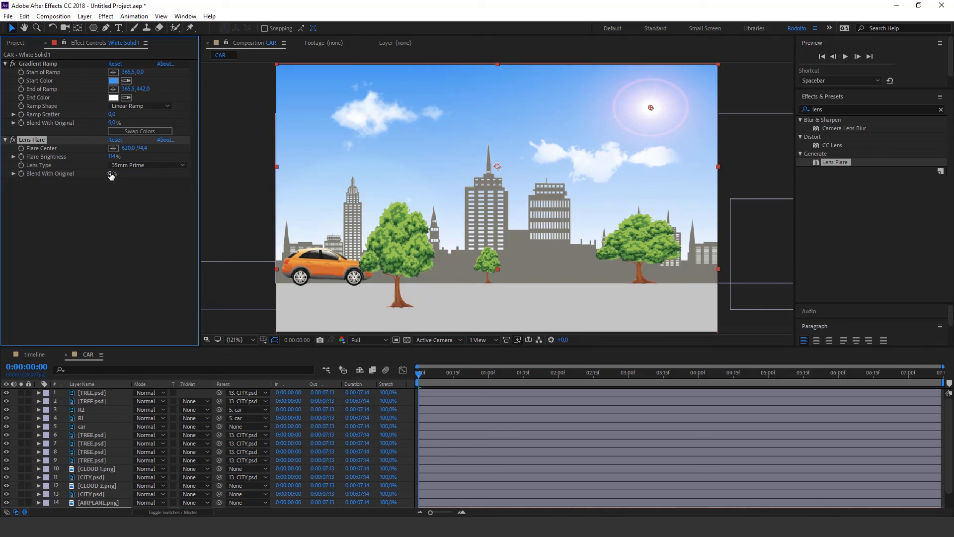
pyautogui.moveTo(114, 173)
pyautogui.mouseDown()
pyautogui.moveTo(125, 171)
pyautogui.moveTo(117, 174)
pyautogui.mouseUp()
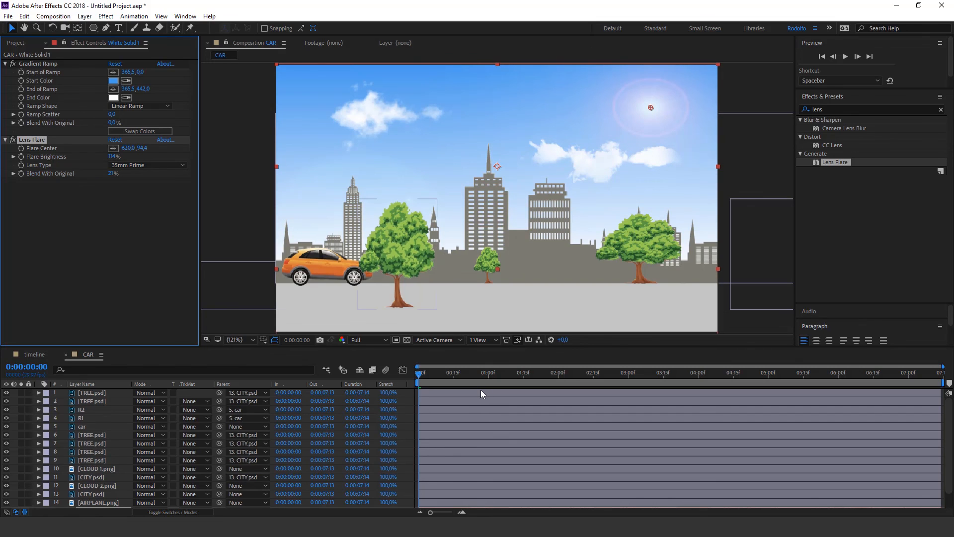
# Enlarge the timeline area to show all the layers and preview the finished car scene from 0:00:00:20
pyautogui.click(465, 377)
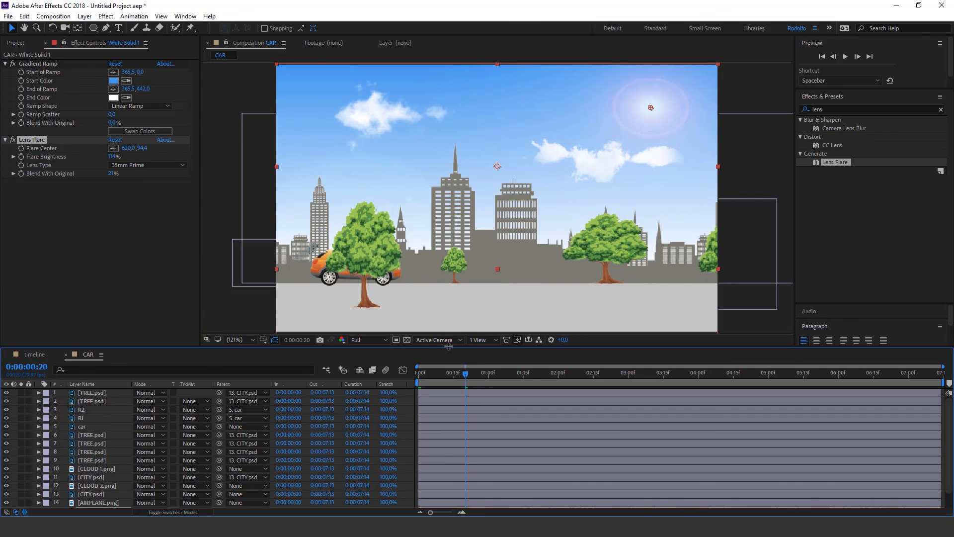
pyautogui.moveTo(450, 351); pyautogui.dragTo(445, 305)
pyautogui.click(481, 491)
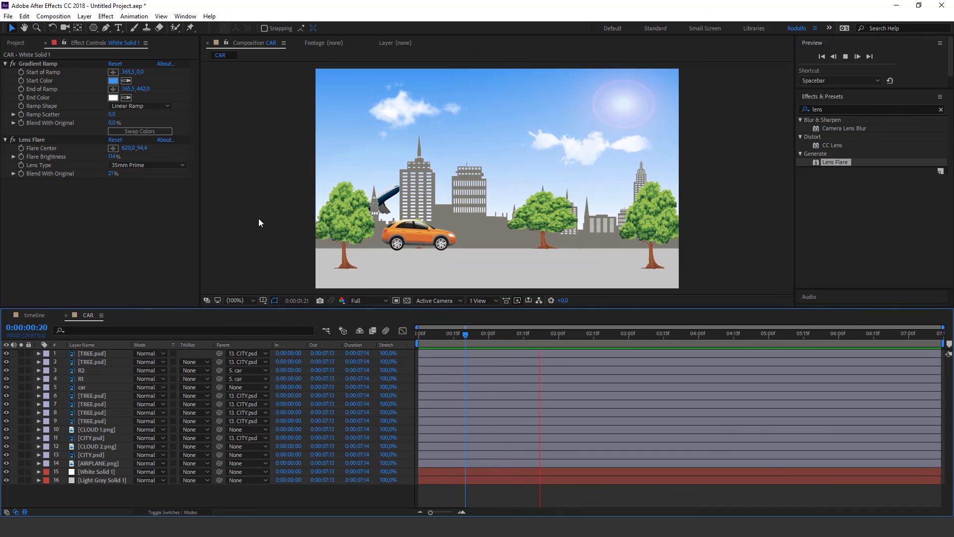
pyautogui.press('space')
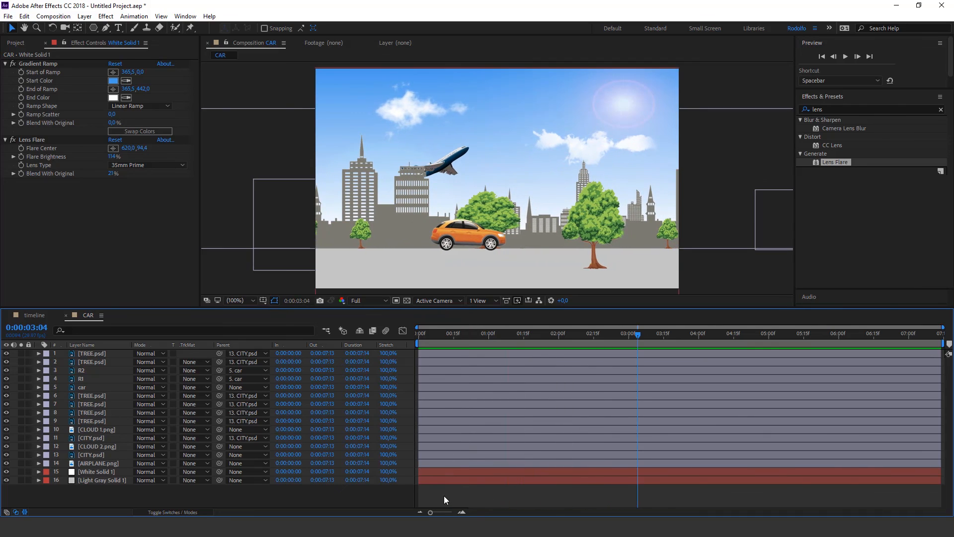